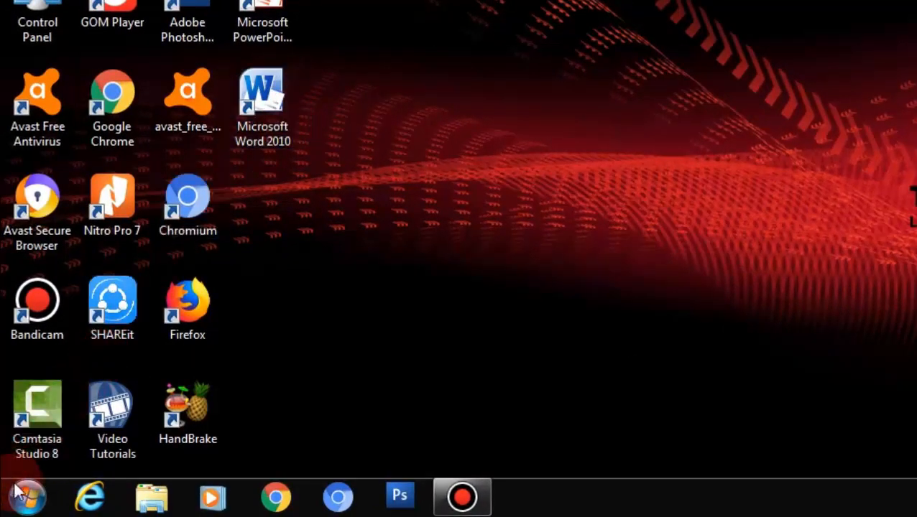
# Step: Launch Word 2010 from the Start menu, then from the desktop icon, closing it each time
pyautogui.click(27, 497)
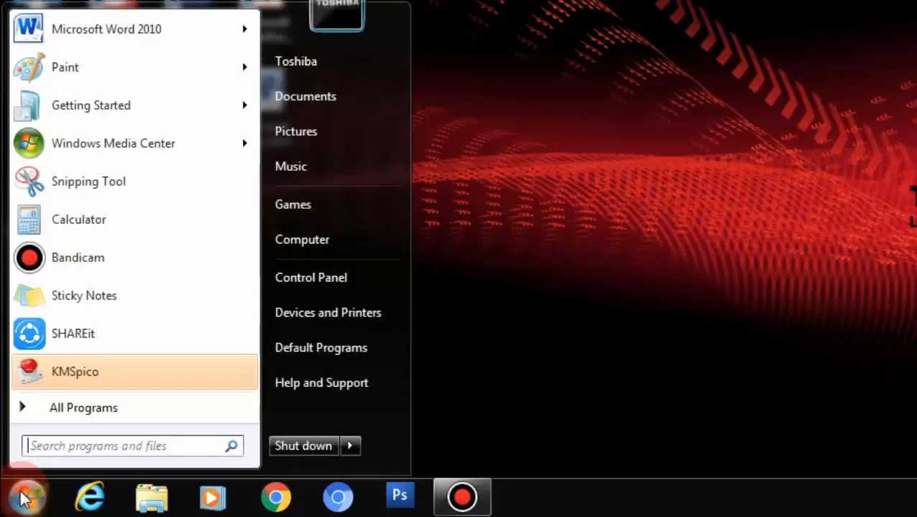
pyautogui.click(513, 114)
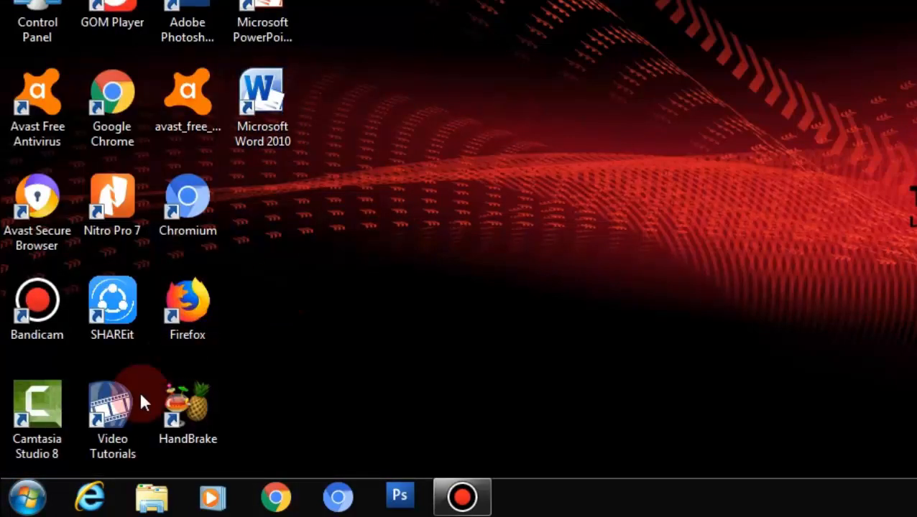
pyautogui.click(26, 497)
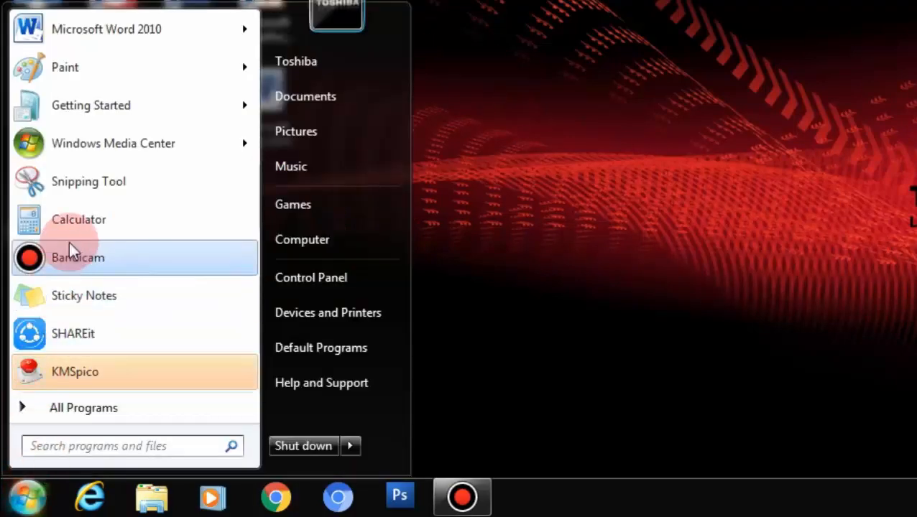
pyautogui.moveTo(111, 45)
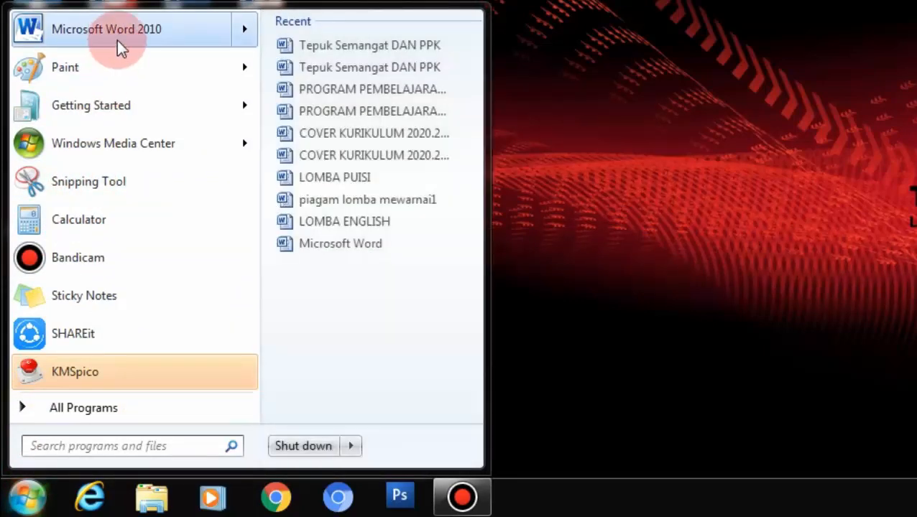
pyautogui.click(115, 41)
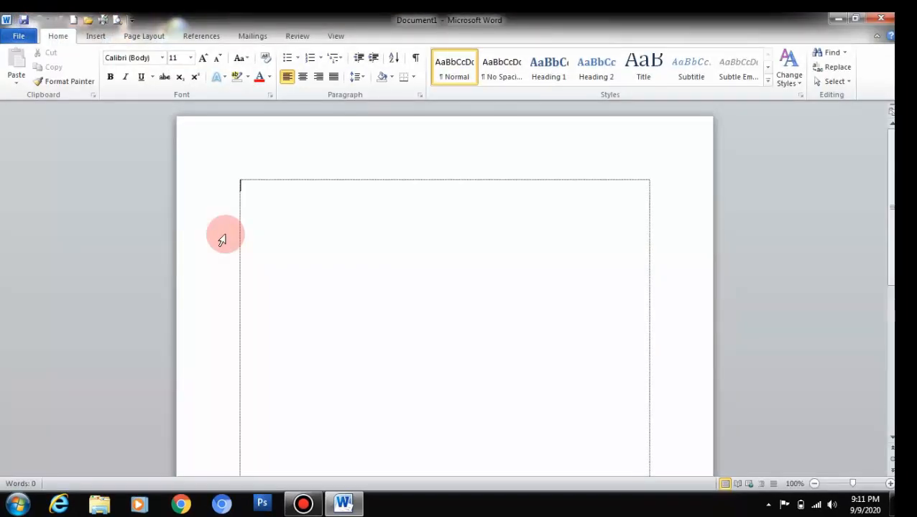
pyautogui.click(881, 17)
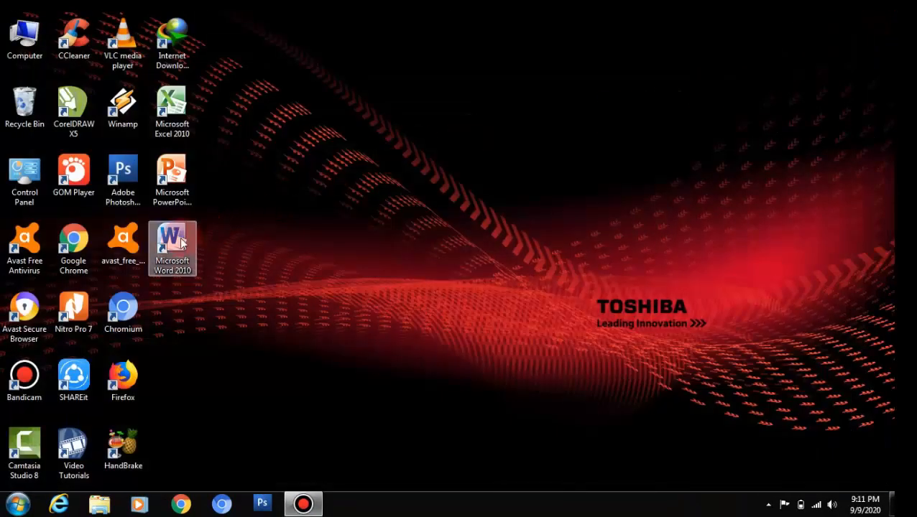
pyautogui.doubleClick(176, 247)
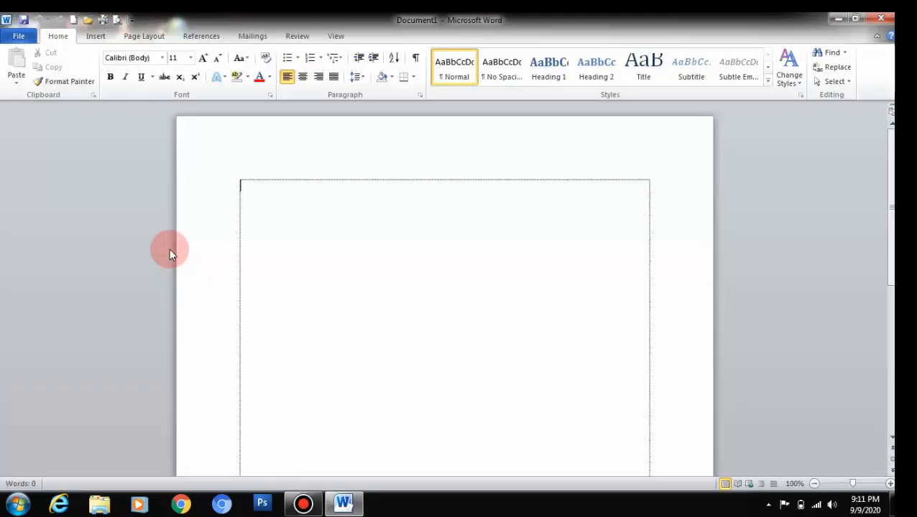
pyautogui.click(881, 17)
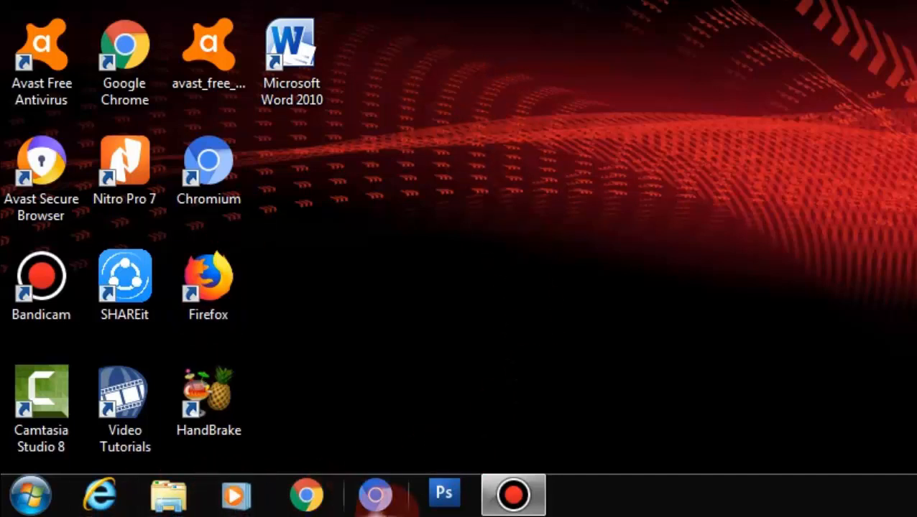
# Step: Start Word 2010 via All Programs > Microsoft Office, leaving a blank Document1 open
pyautogui.click(30, 501)
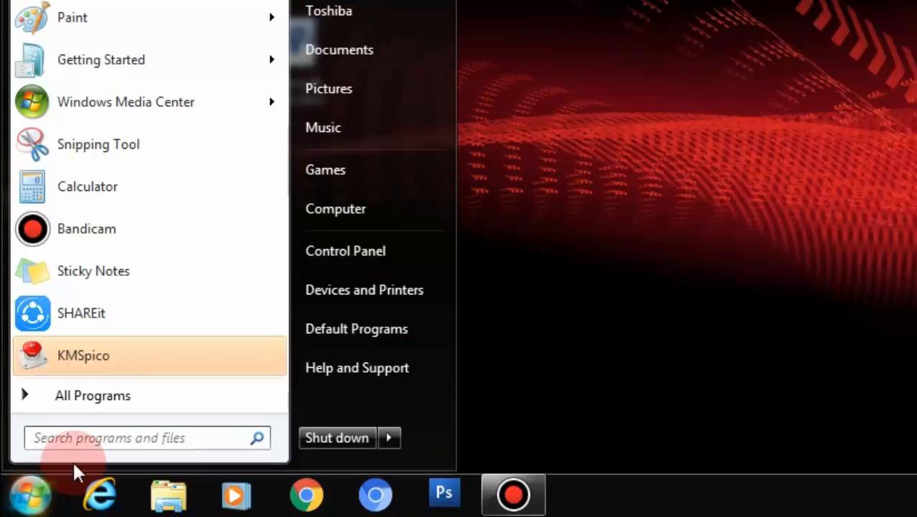
pyautogui.click(81, 407)
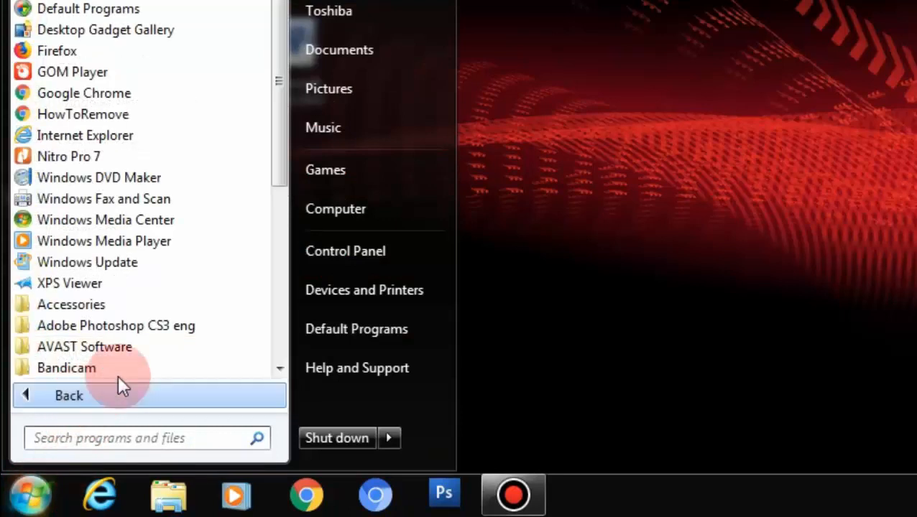
pyautogui.scroll(-4, 230, 204)
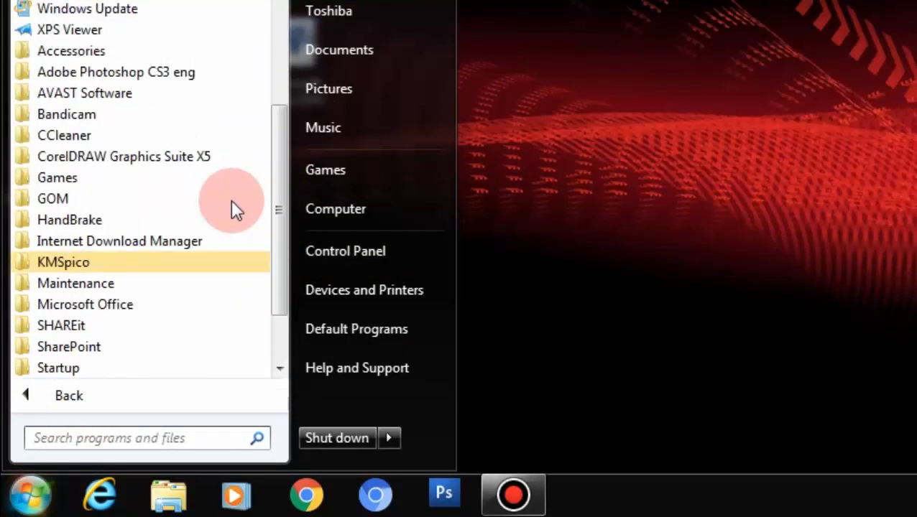
pyautogui.scroll(-1, 232, 202)
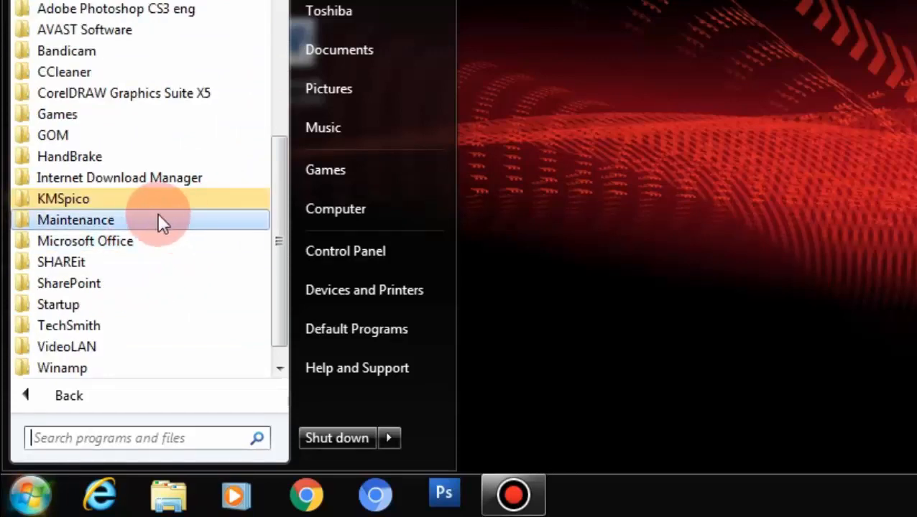
pyautogui.click(129, 241)
pyautogui.scroll(-2, 128, 242)
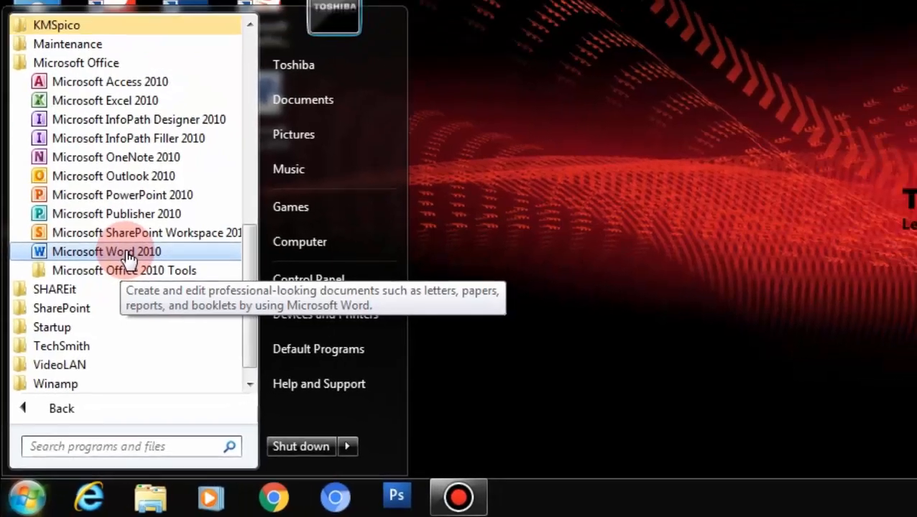
pyautogui.click(144, 223)
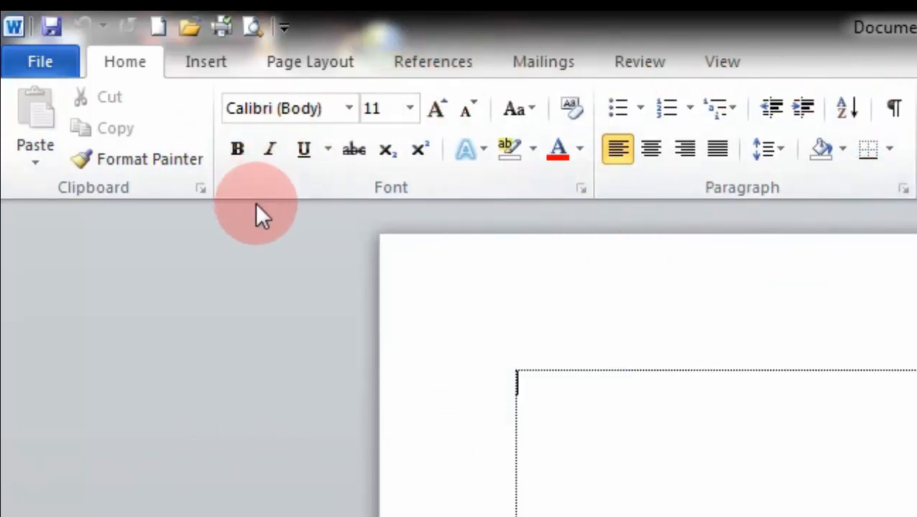
# Step: Switch the ribbon to the Insert tab
pyautogui.click(221, 73)
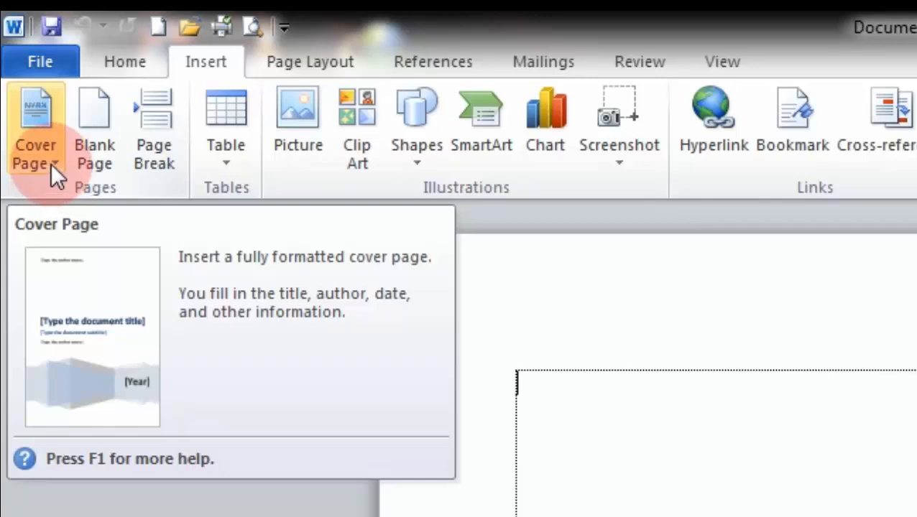
# Step: Open the Cover Page gallery and browse built-in designs like Alphabet, Annual and Austere
pyautogui.click(51, 163)
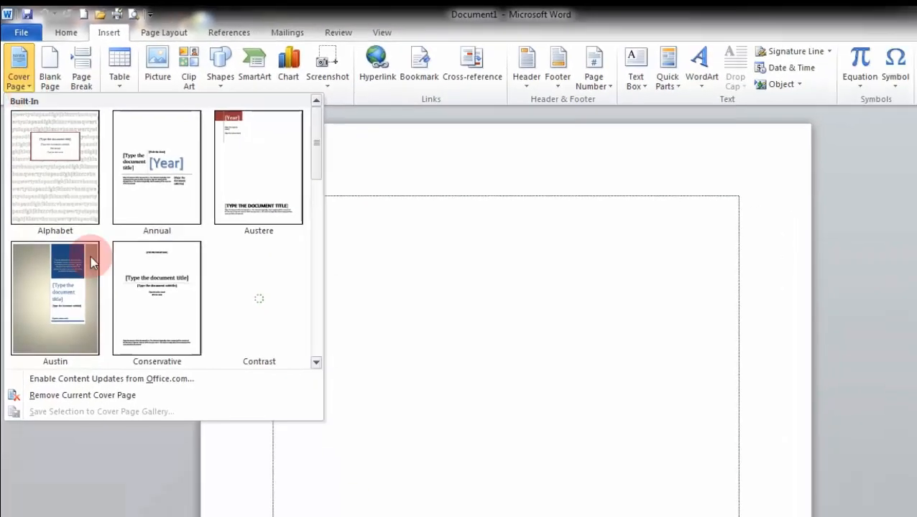
pyautogui.scroll(-4, 143, 234)
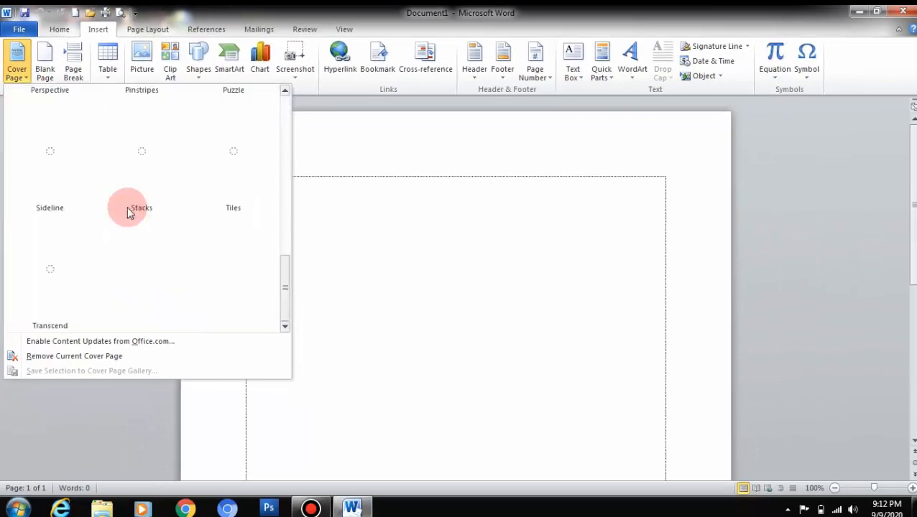
pyautogui.scroll(5, 129, 213)
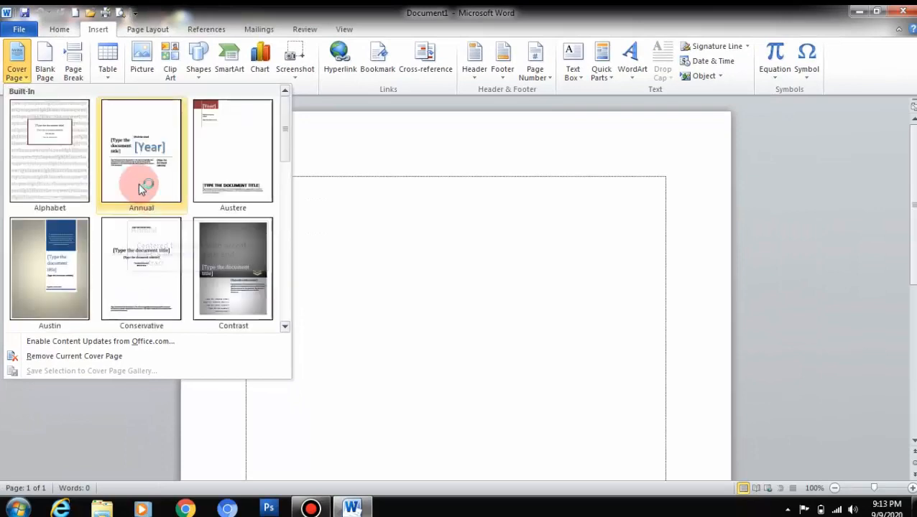
pyautogui.scroll(-5, 141, 187)
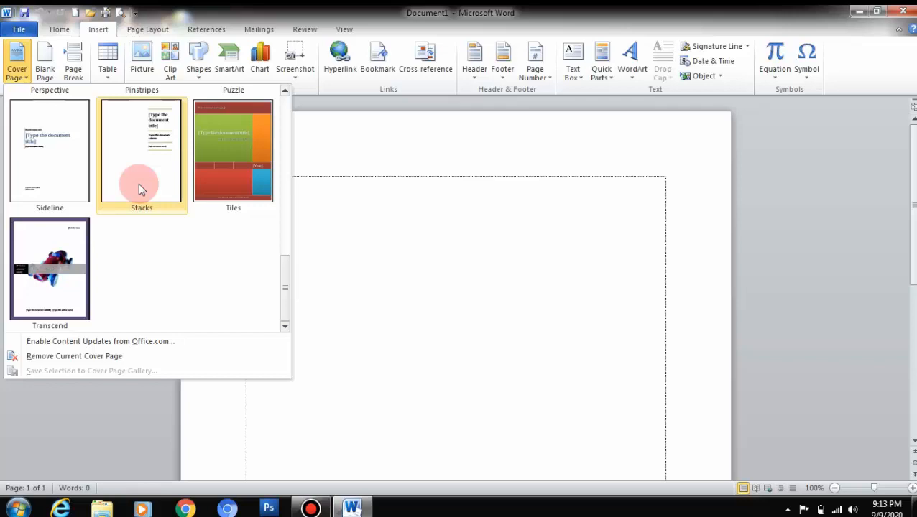
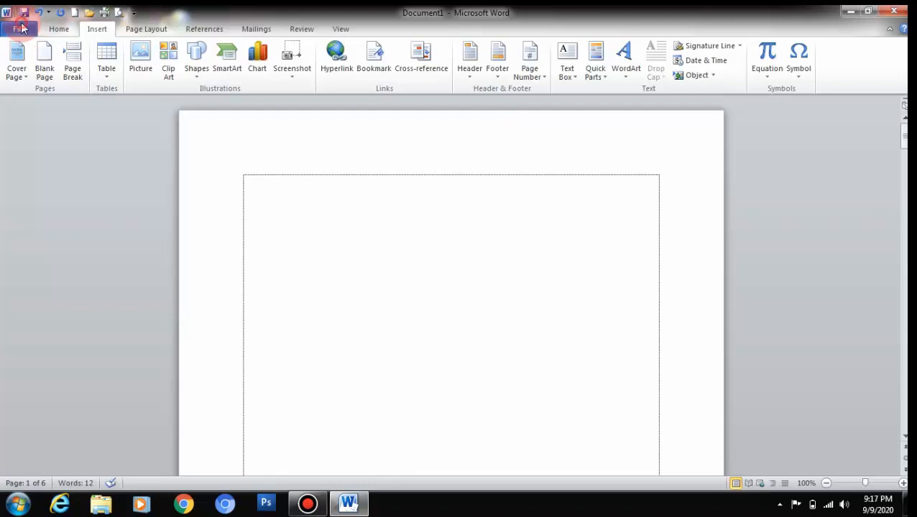
# Step: Show the Recent page in Backstage view, listing recently opened documents and folders
pyautogui.click(20, 28)
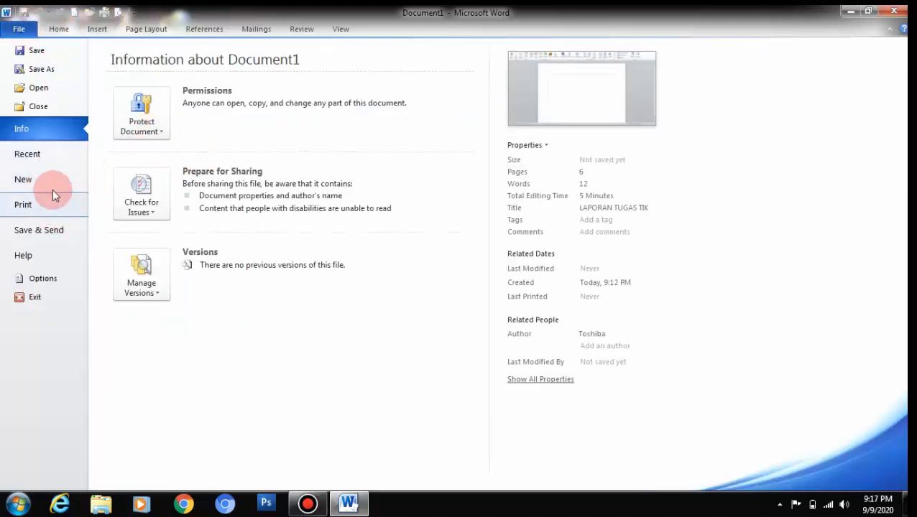
pyautogui.click(36, 156)
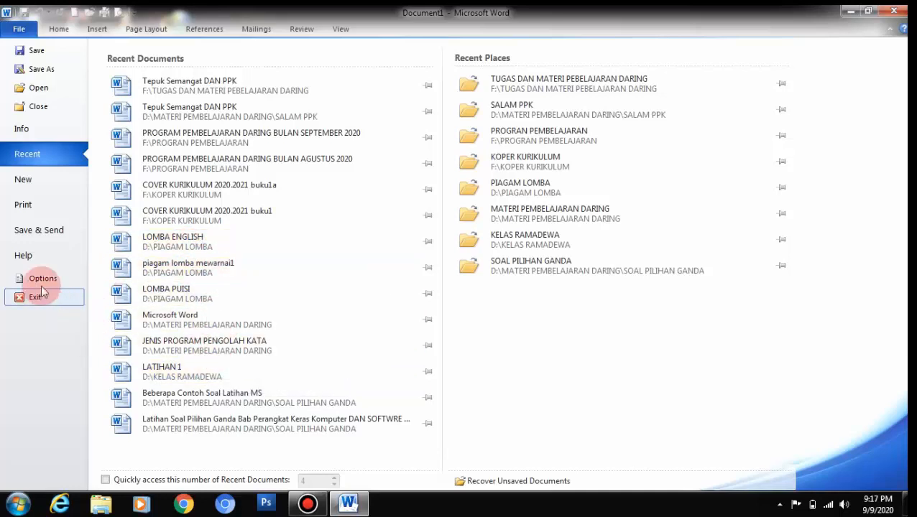
# Step: Open the 'Microsoft Word' document from Local Disk (D:) > MATERI PEMBELAJARAN DARING
pyautogui.click(39, 88)
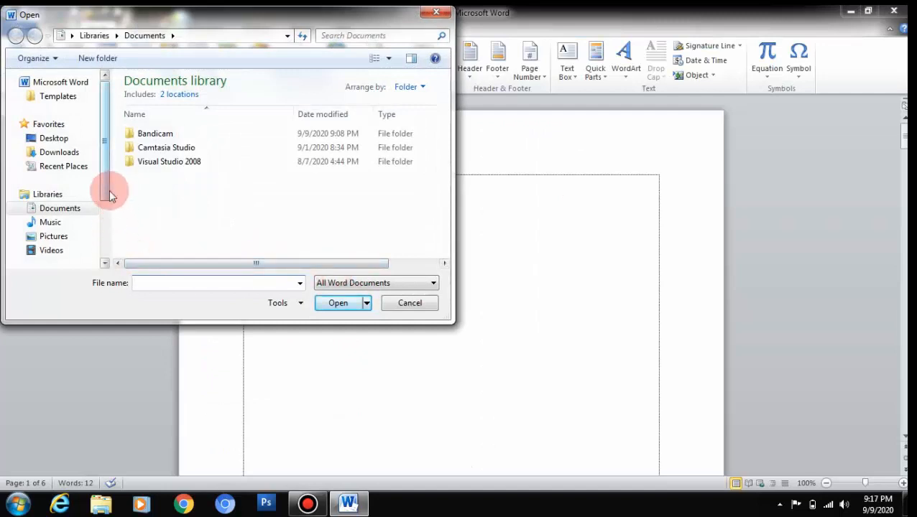
pyautogui.scroll(-3, 112, 205)
pyautogui.scroll(1, 72, 230)
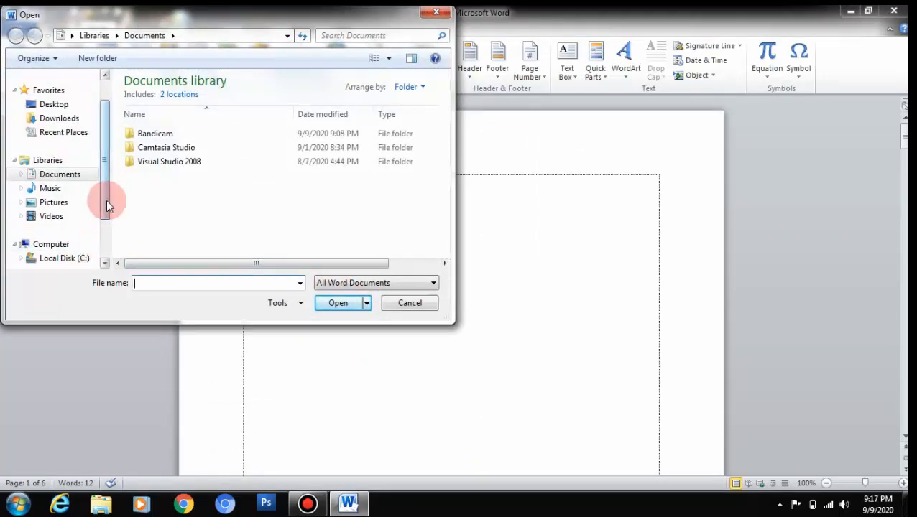
pyautogui.moveTo(107, 200); pyautogui.dragTo(104, 224)
pyautogui.click(72, 231)
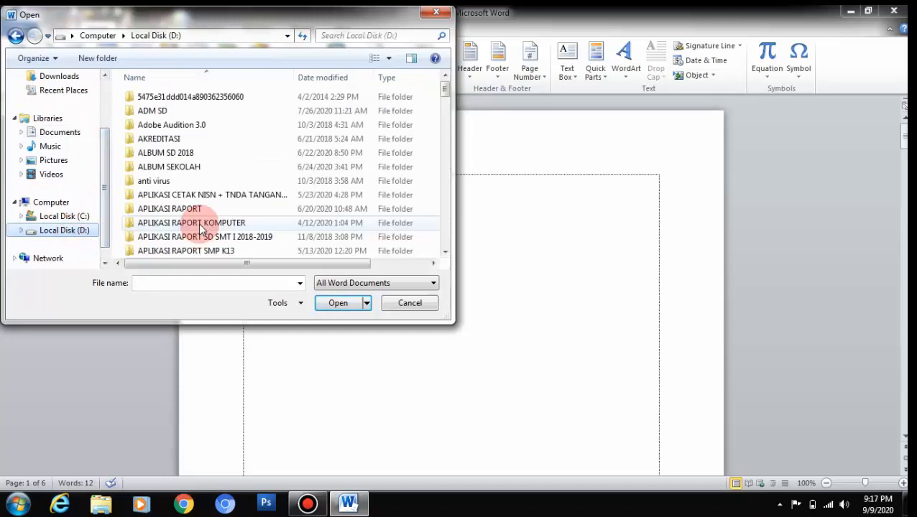
pyautogui.click(203, 226)
pyautogui.press('m')
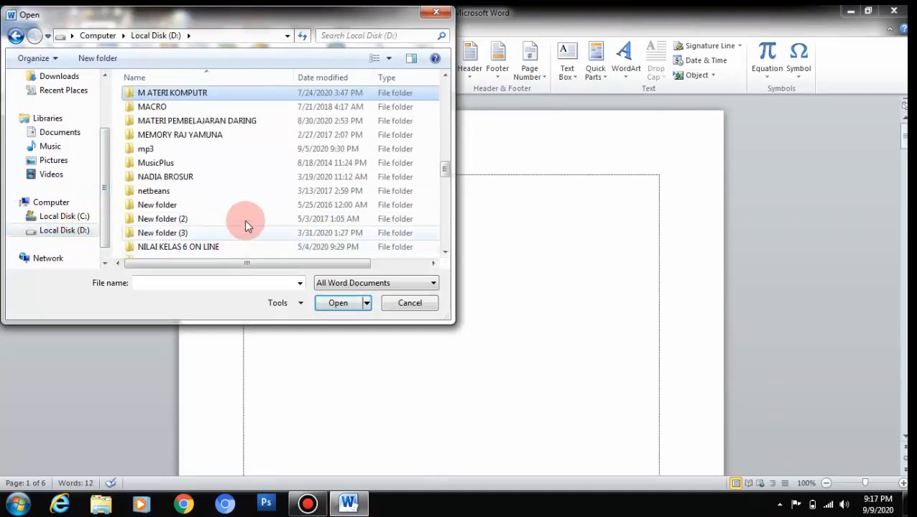
pyautogui.doubleClick(250, 127)
pyautogui.scroll(-2, 252, 144)
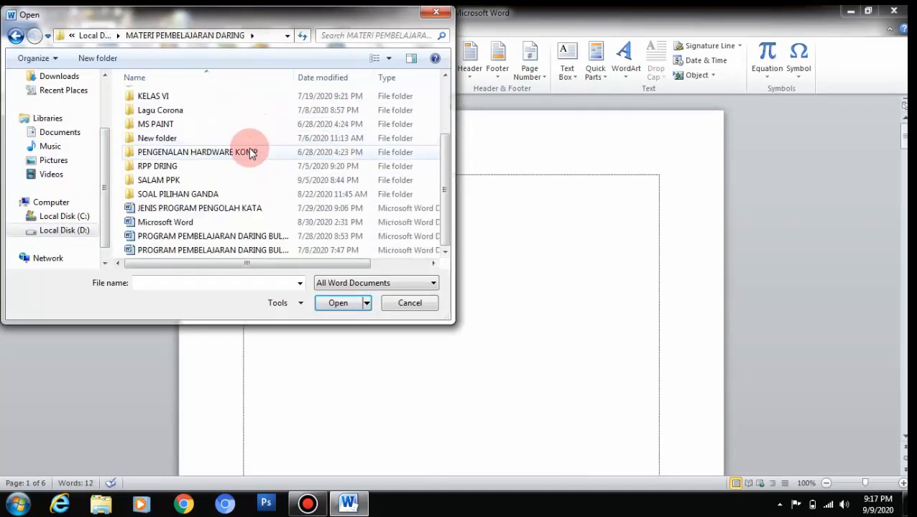
pyautogui.doubleClick(188, 222)
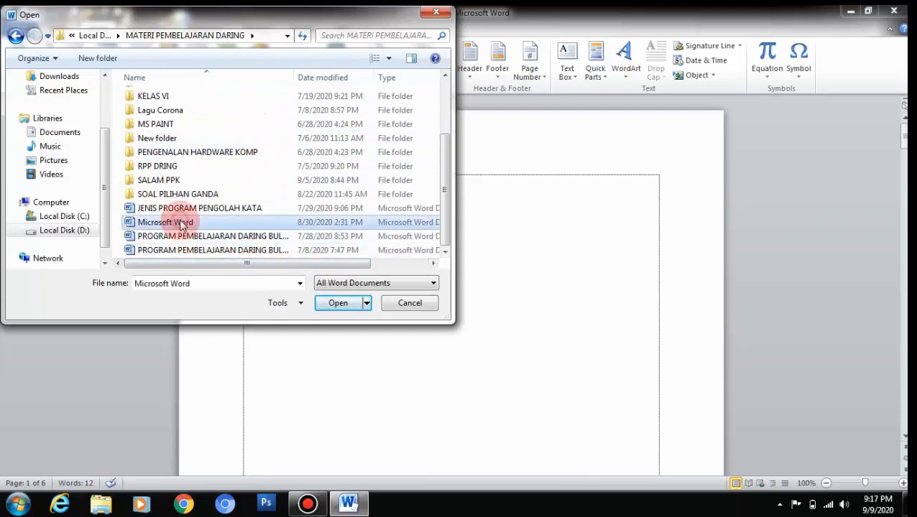
pyautogui.scroll(-6, 375, 221)
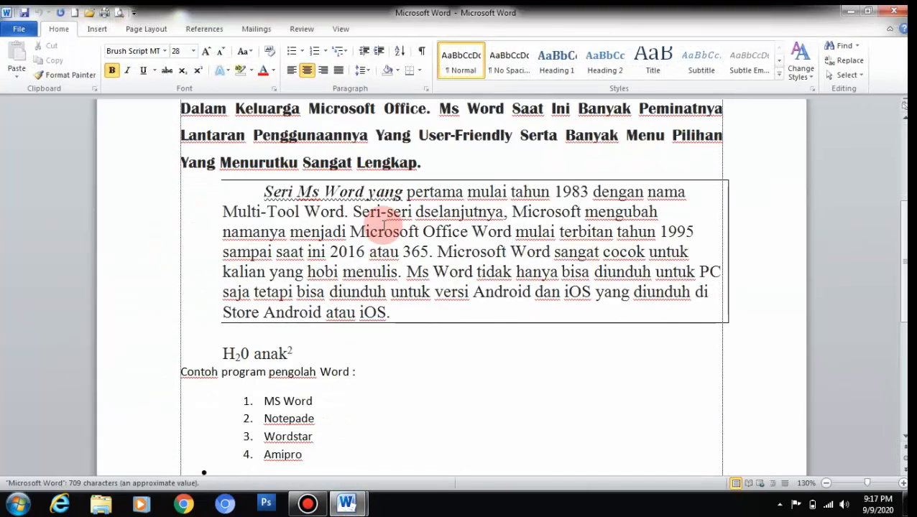
pyautogui.scroll(3, 377, 216)
pyautogui.scroll(-4, 381, 223)
pyautogui.scroll(-2, 385, 227)
pyautogui.scroll(9, 385, 226)
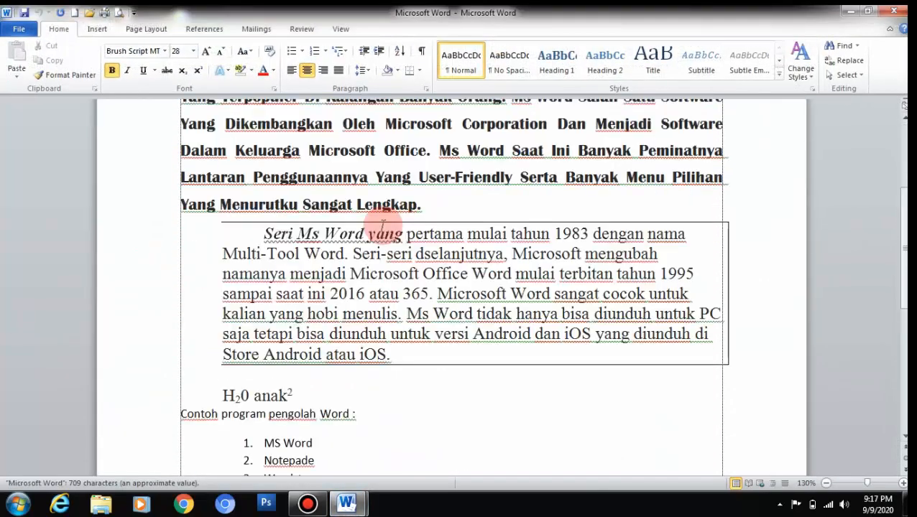
pyautogui.scroll(-2, 383, 221)
pyautogui.scroll(-2, 382, 223)
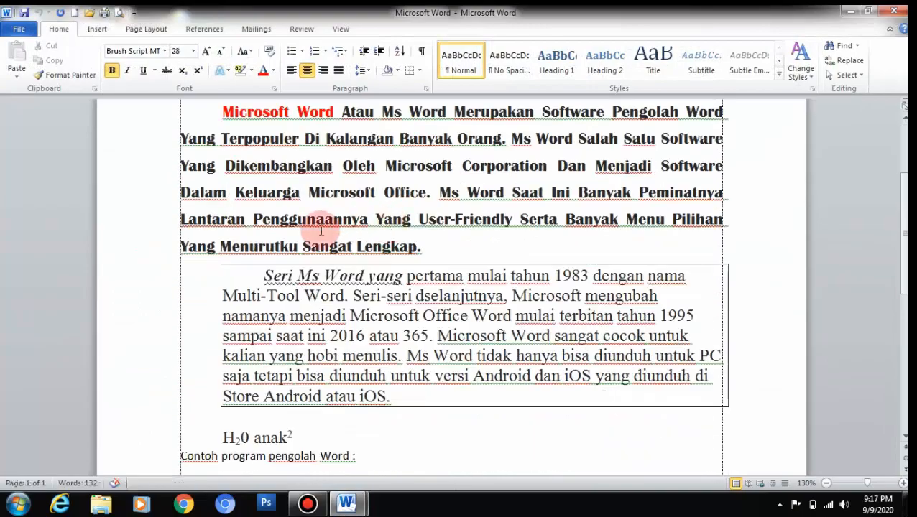
pyautogui.click(228, 267)
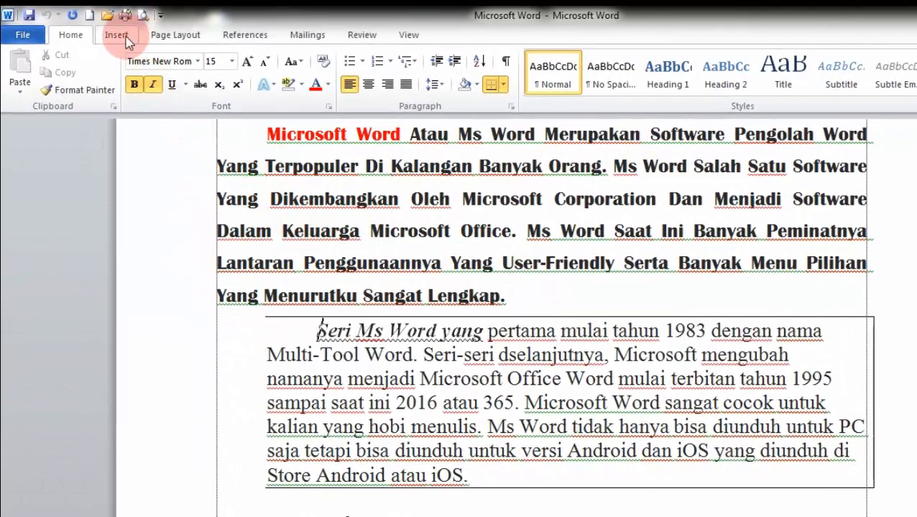
pyautogui.click(122, 34)
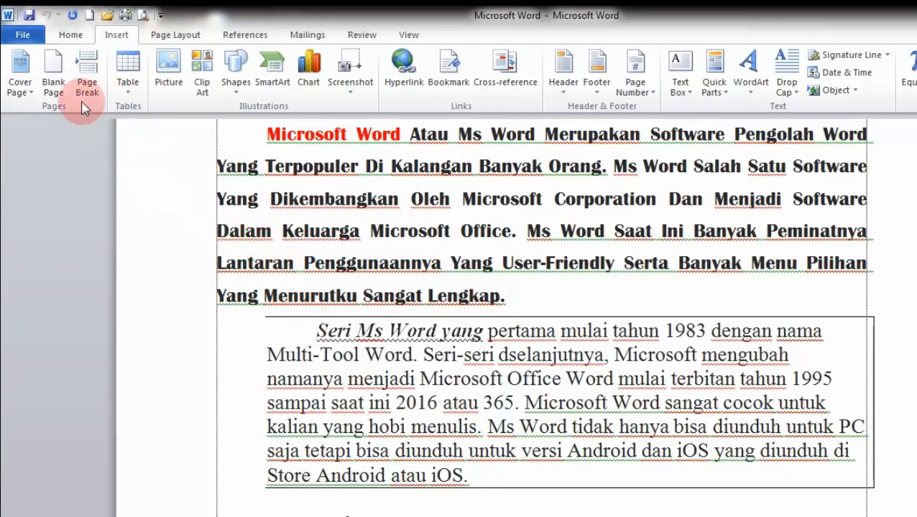
pyautogui.scroll(3, 220, 181)
pyautogui.scroll(-2, 485, 439)
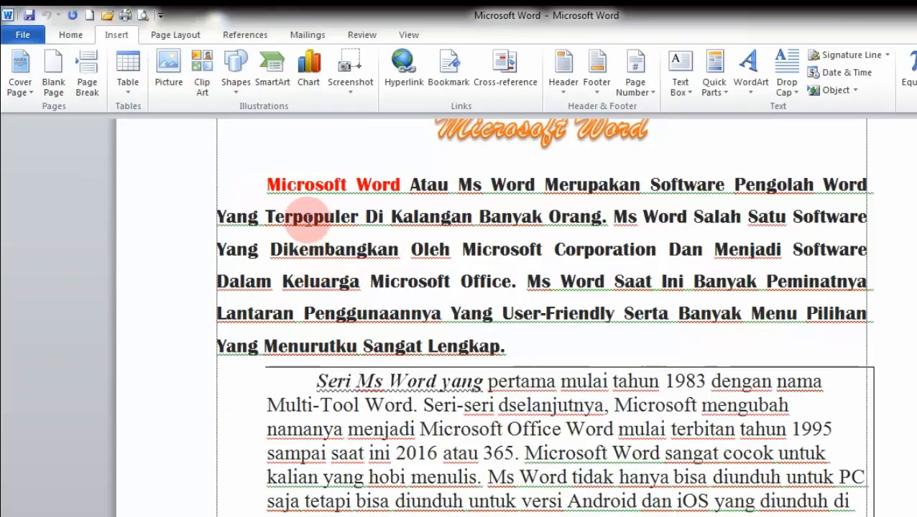
pyautogui.click(87, 85)
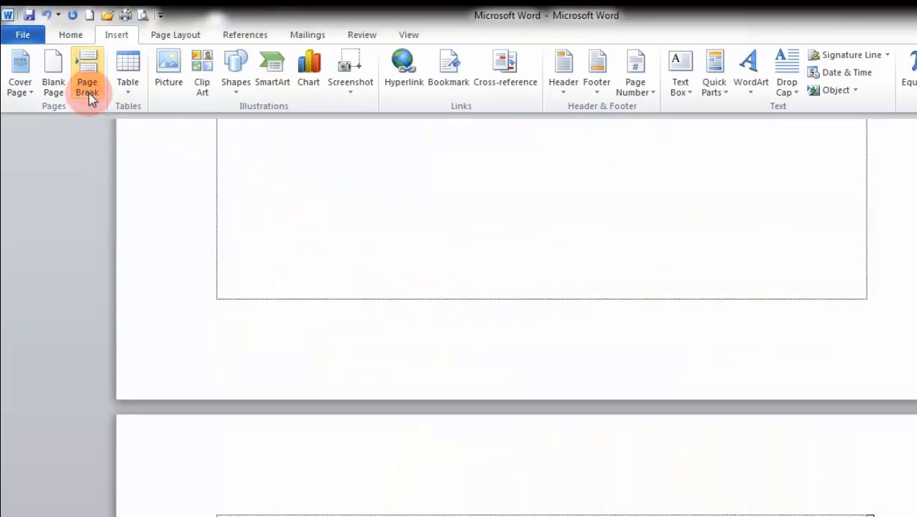
pyautogui.scroll(-5, 477, 453)
pyautogui.scroll(10, 478, 453)
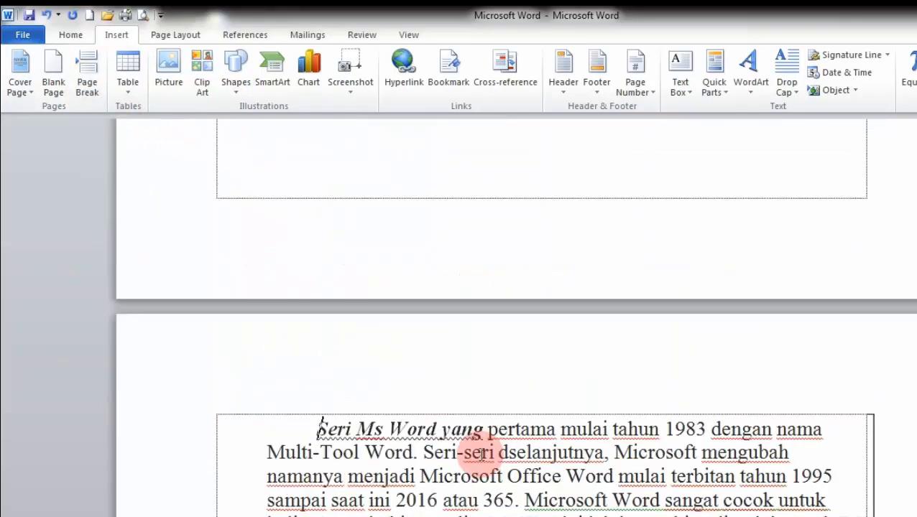
pyautogui.scroll(-5, 474, 503)
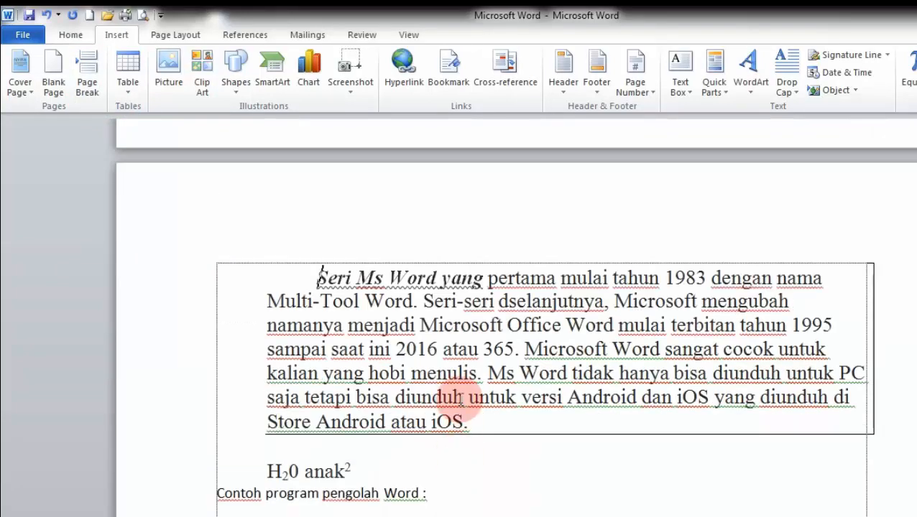
pyautogui.scroll(3, 463, 400)
pyautogui.scroll(3, 461, 397)
pyautogui.scroll(-3, 467, 403)
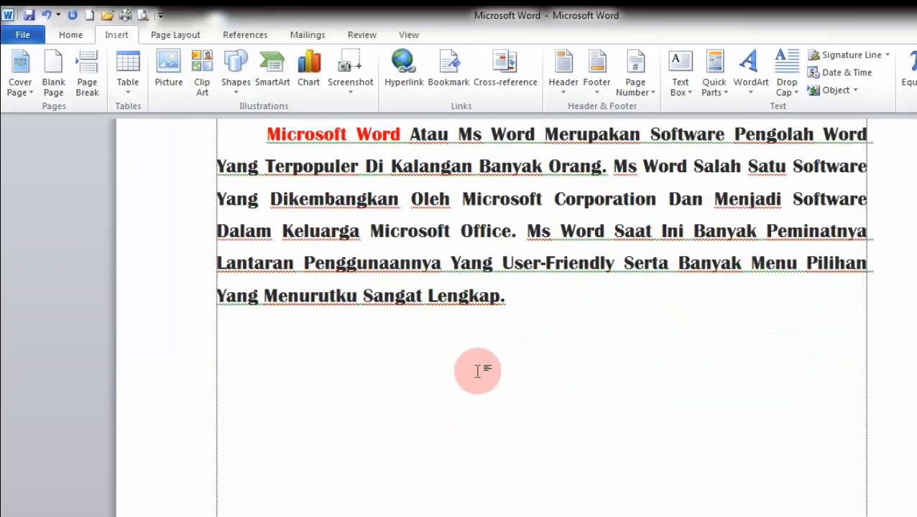
pyautogui.scroll(3, 477, 357)
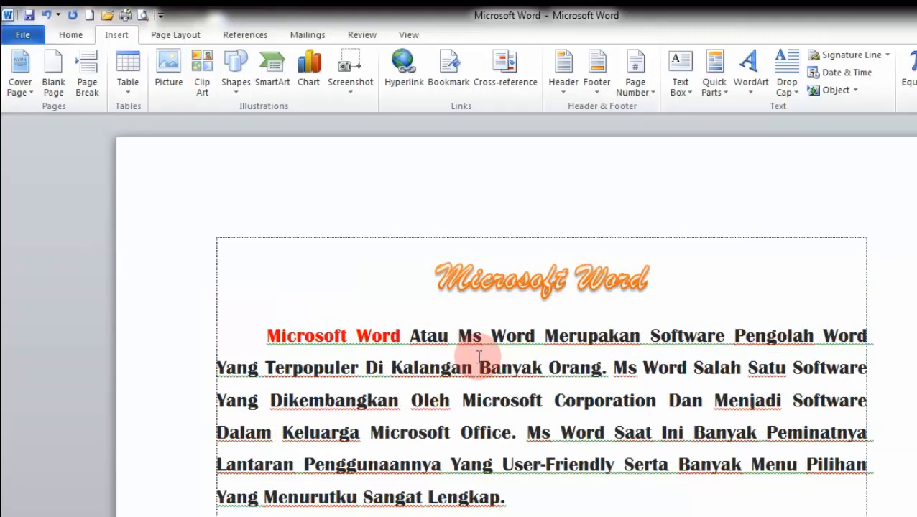
pyautogui.scroll(-3, 475, 401)
pyautogui.scroll(3, 488, 410)
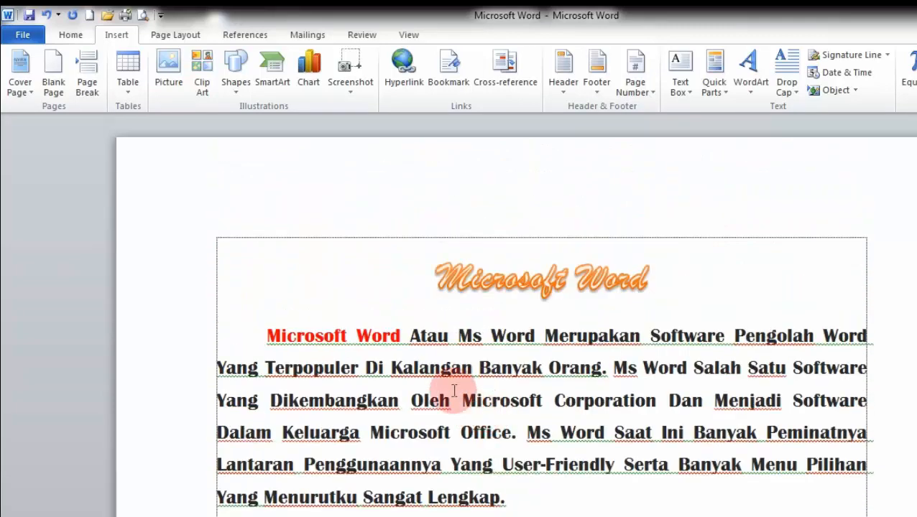
pyautogui.scroll(-3, 446, 388)
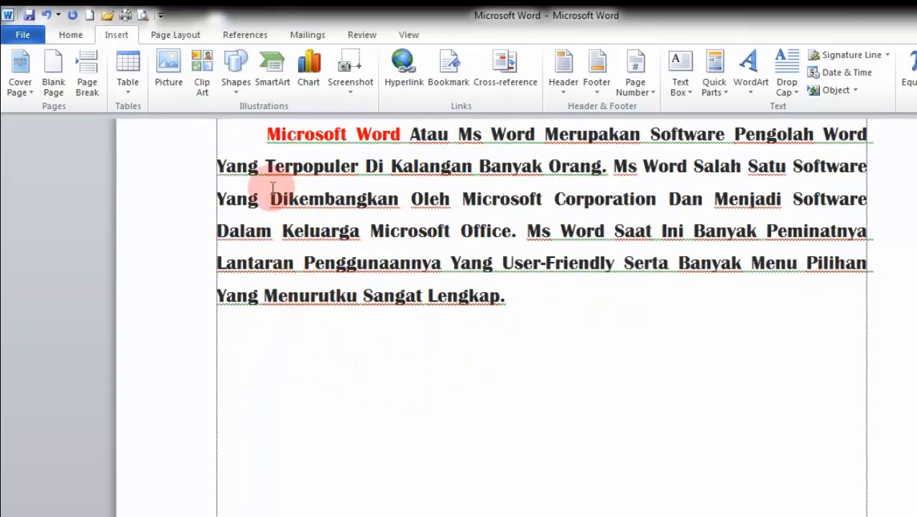
pyautogui.scroll(3, 259, 180)
pyautogui.click(260, 286)
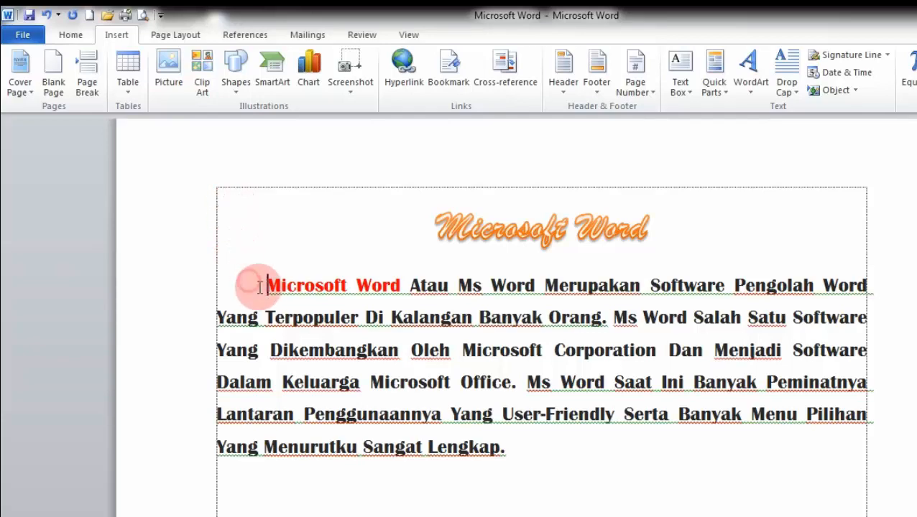
pyautogui.scroll(-3, 403, 395)
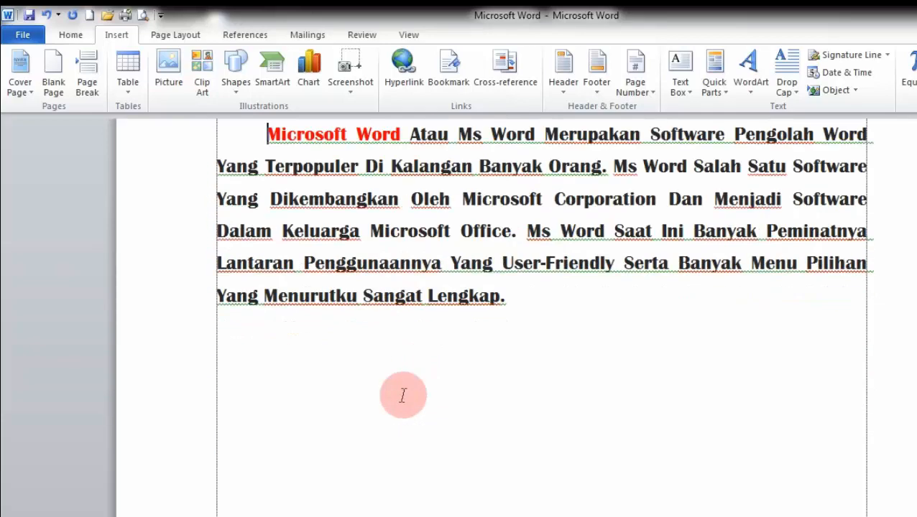
pyautogui.scroll(-3, 404, 396)
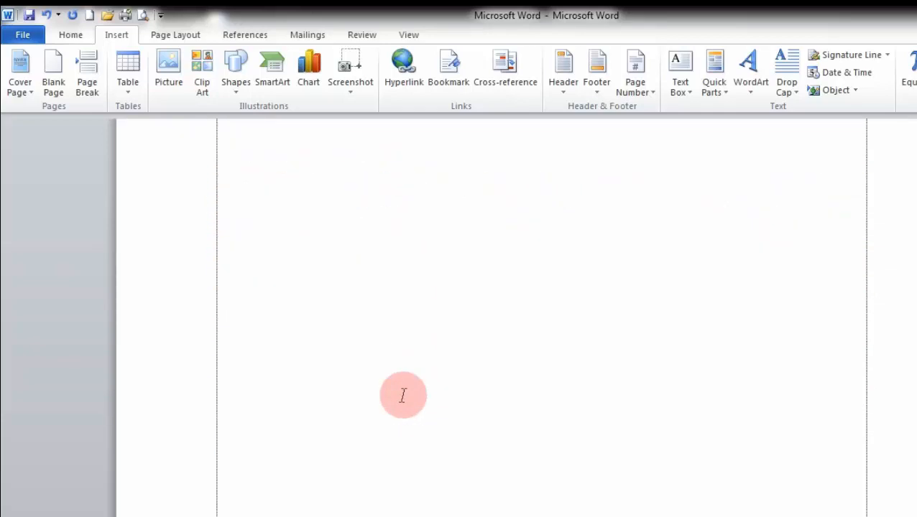
pyautogui.scroll(6, 403, 396)
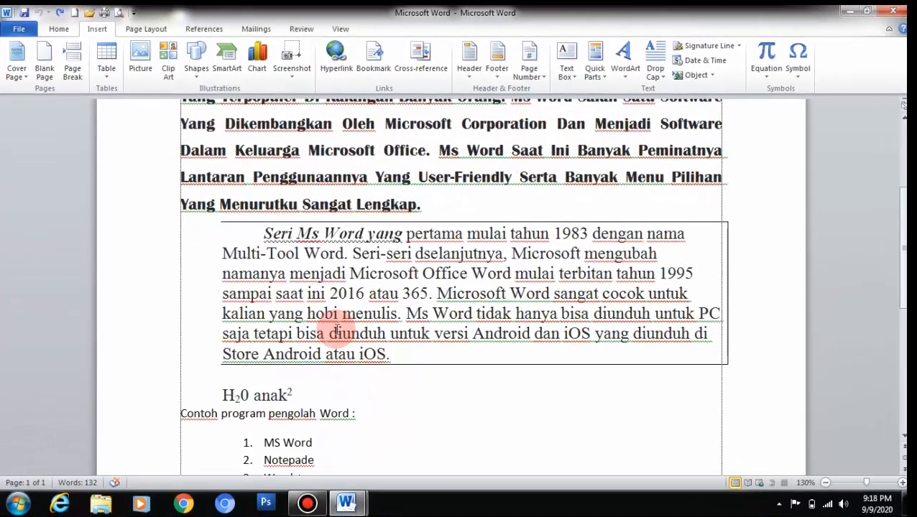
pyautogui.scroll(-3, 337, 332)
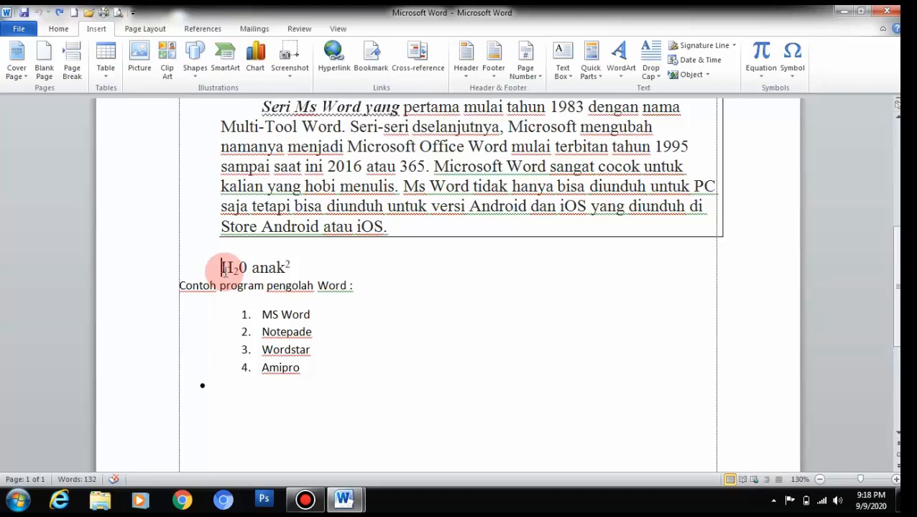
pyautogui.click(72, 70)
pyautogui.click(202, 323)
pyautogui.scroll(15, 202, 323)
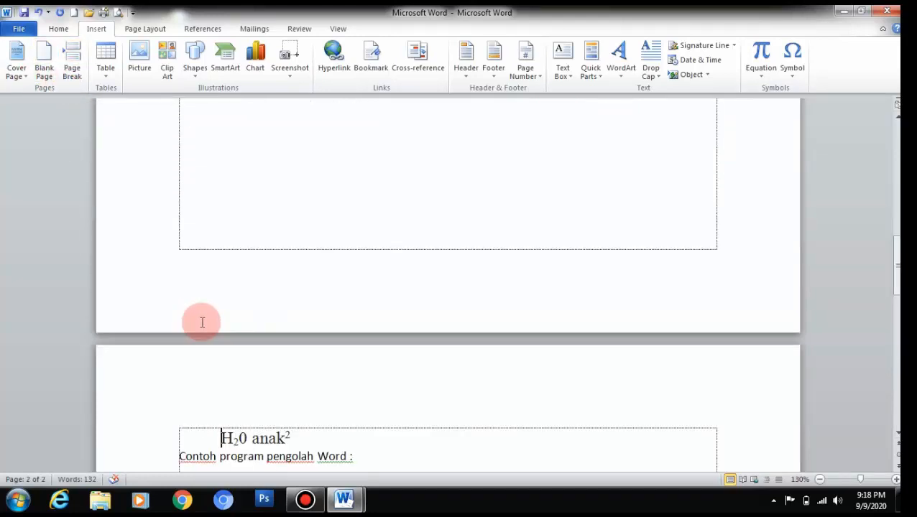
pyautogui.click(79, 138)
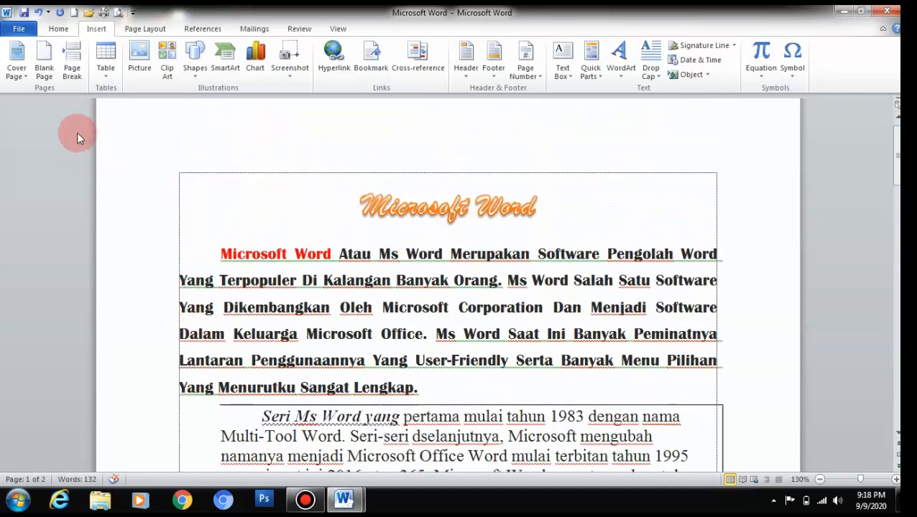
pyautogui.scroll(1, 77, 113)
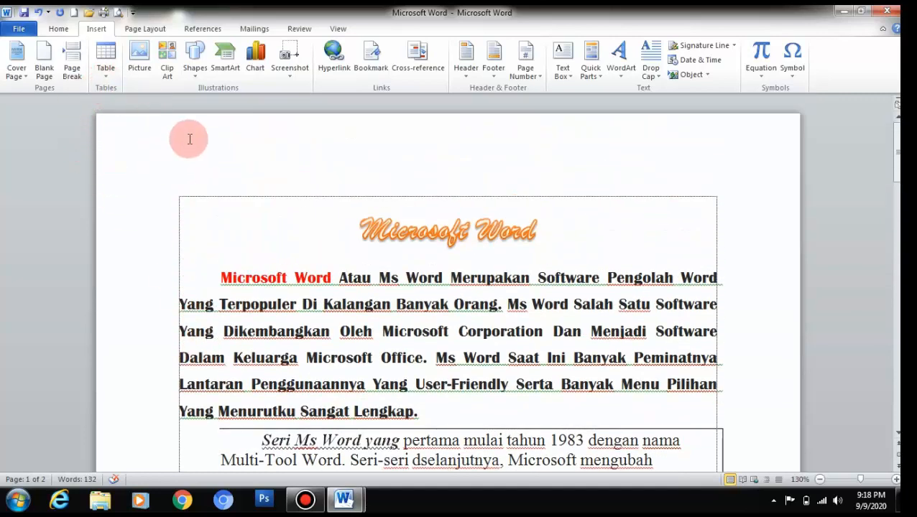
pyautogui.moveTo(94, 101)
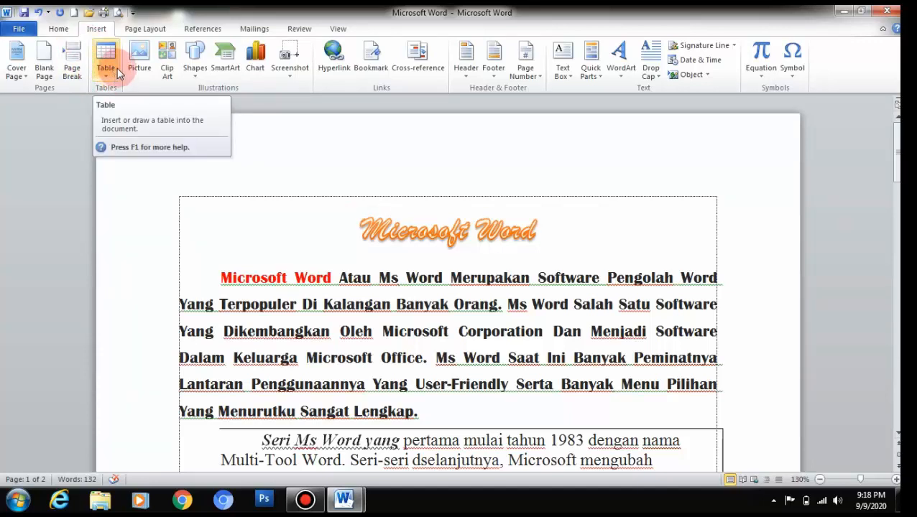
pyautogui.scroll(-6, 276, 198)
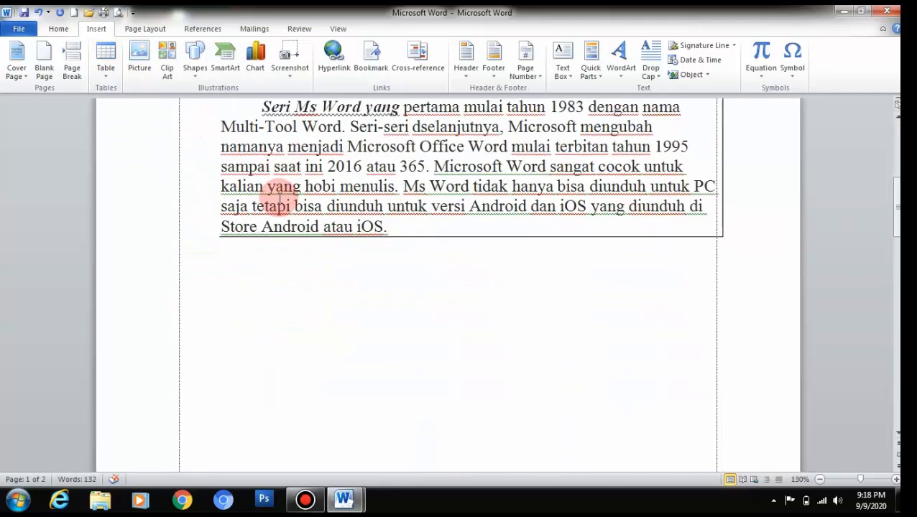
pyautogui.scroll(-12, 280, 198)
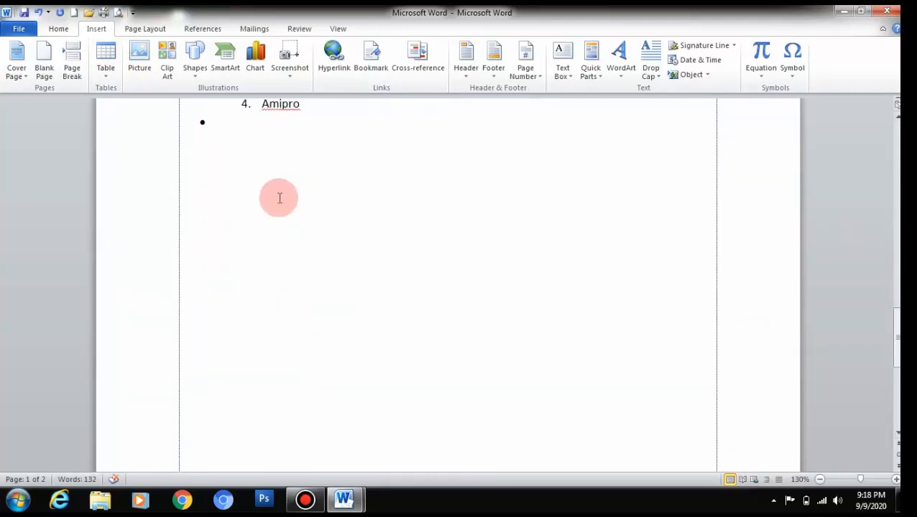
pyautogui.scroll(4, 279, 199)
pyautogui.scroll(-4, 280, 198)
pyautogui.scroll(4, 280, 198)
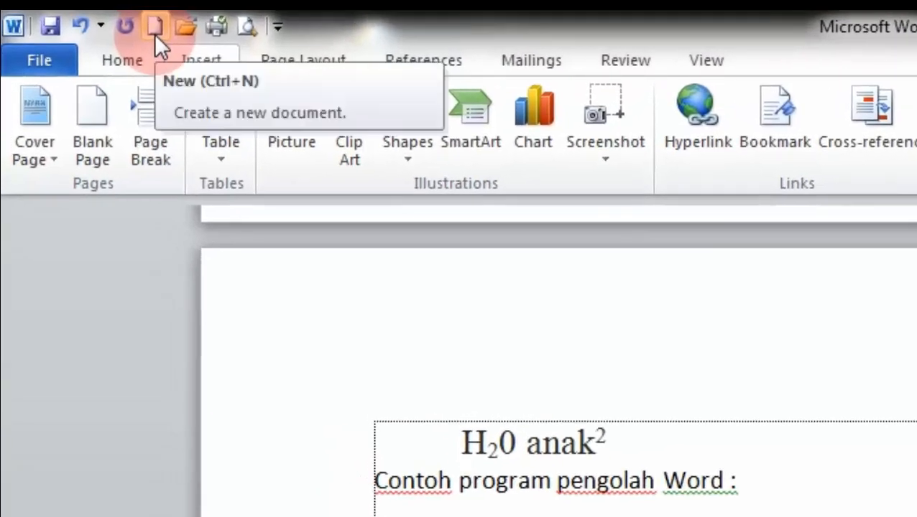
# Step: Start a new blank document headed with the centred line 'LAPORAN NILAI TEST BIDNG STUDY'
pyautogui.click(154, 34)
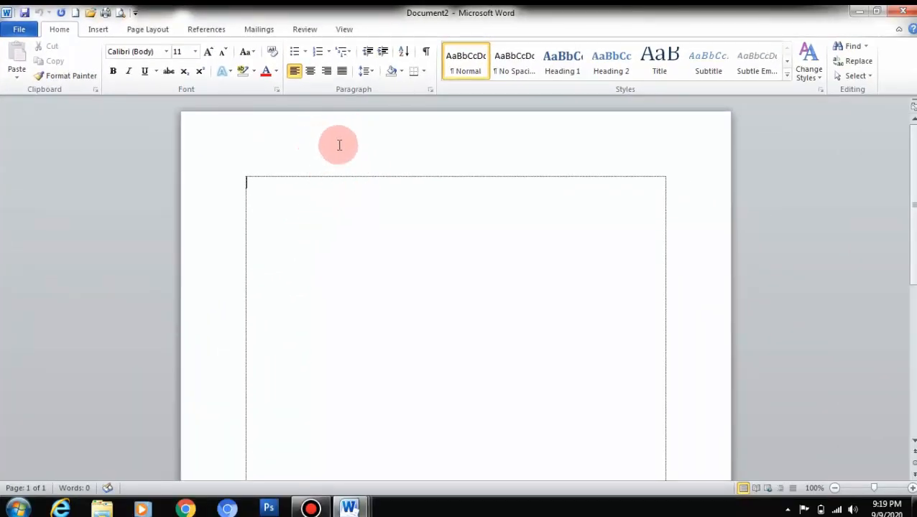
pyautogui.click(311, 76)
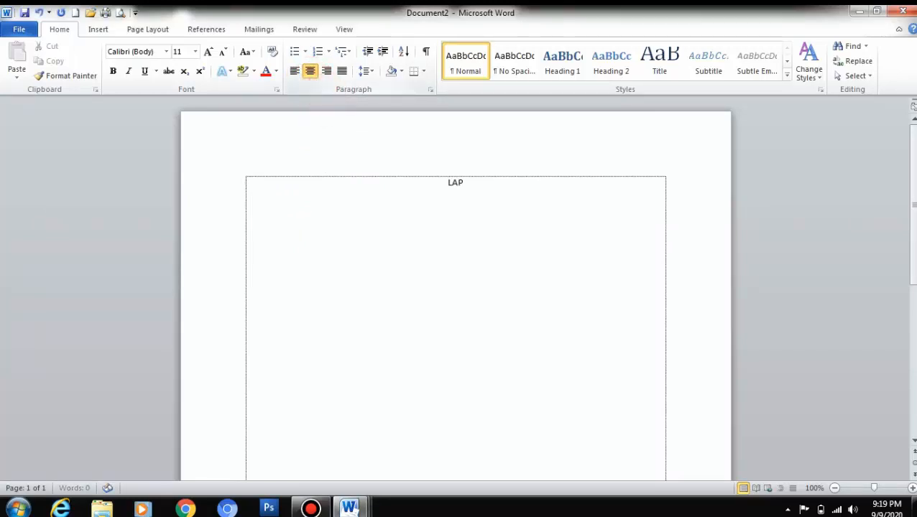
pyautogui.write('LAPORAN NILAI')
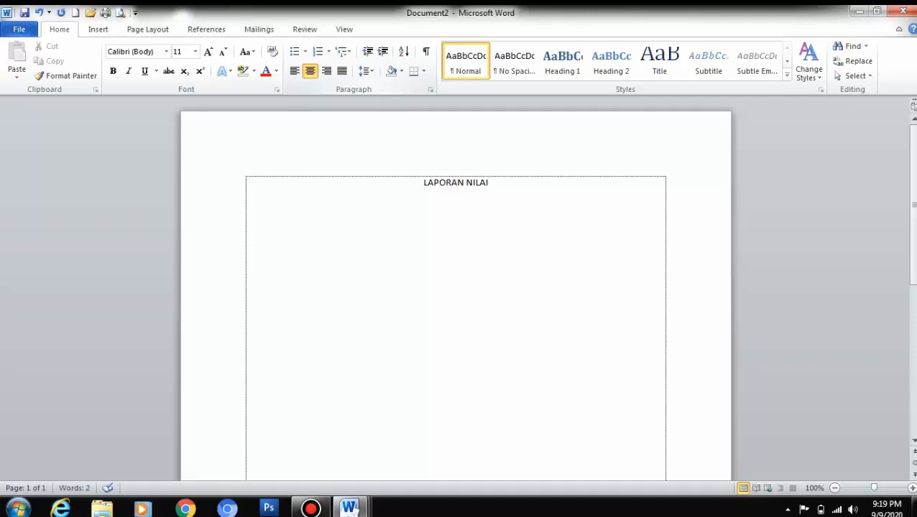
pyautogui.write(' UJI')
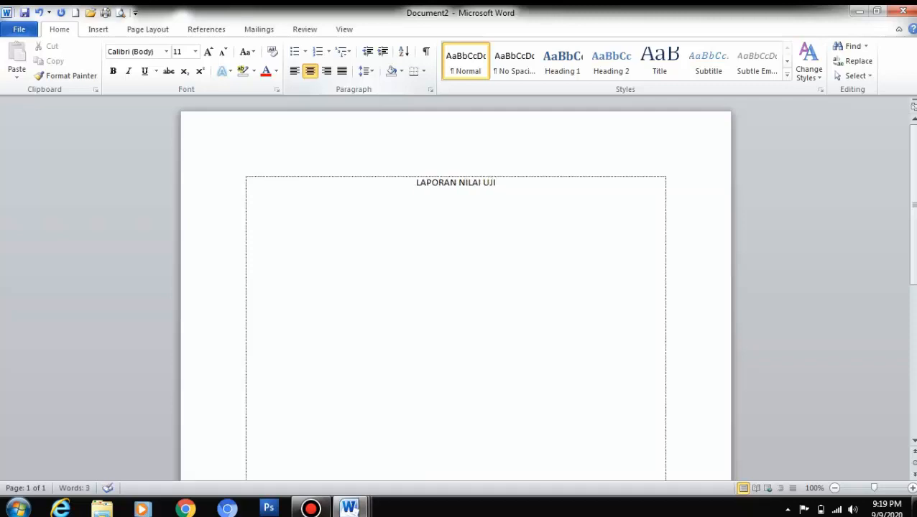
pyautogui.press('BackSpace')
pyautogui.press('BackSpace')
pyautogui.press('BackSpace')
pyautogui.write('TEST')
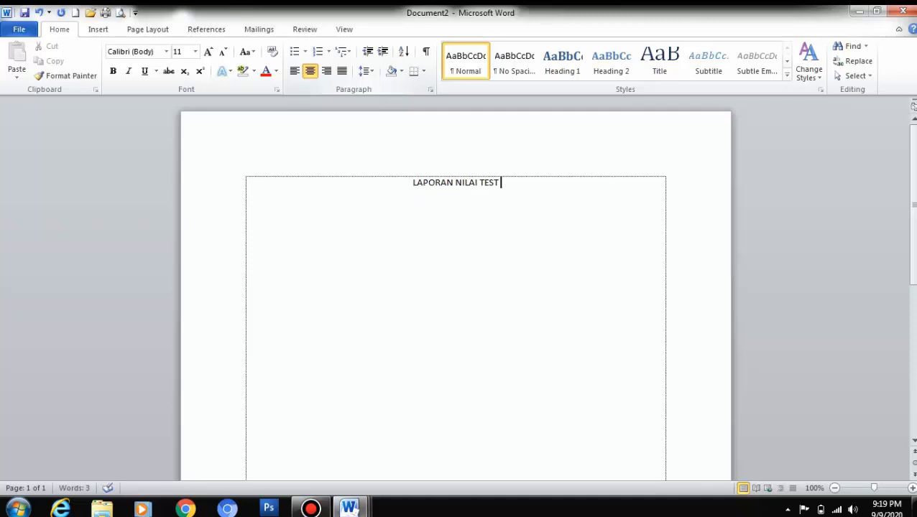
pyautogui.write(' BIDNG ST')
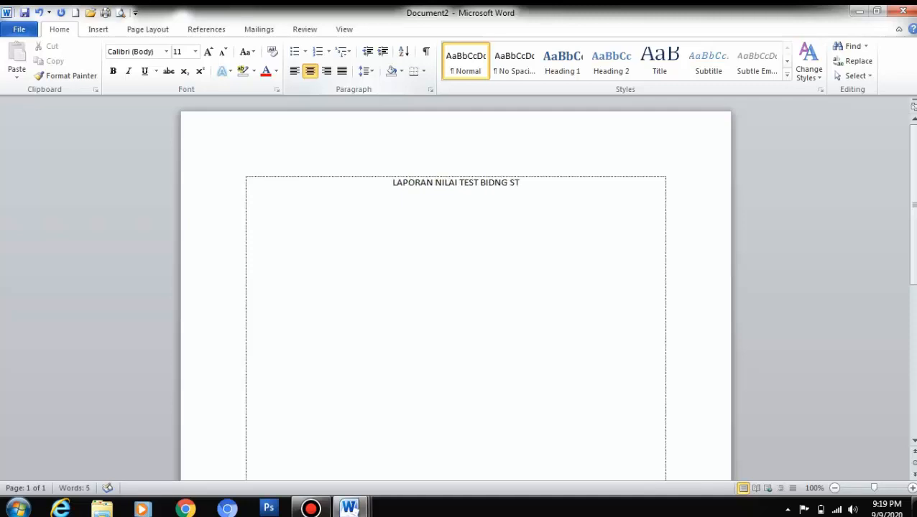
pyautogui.write('UDY')
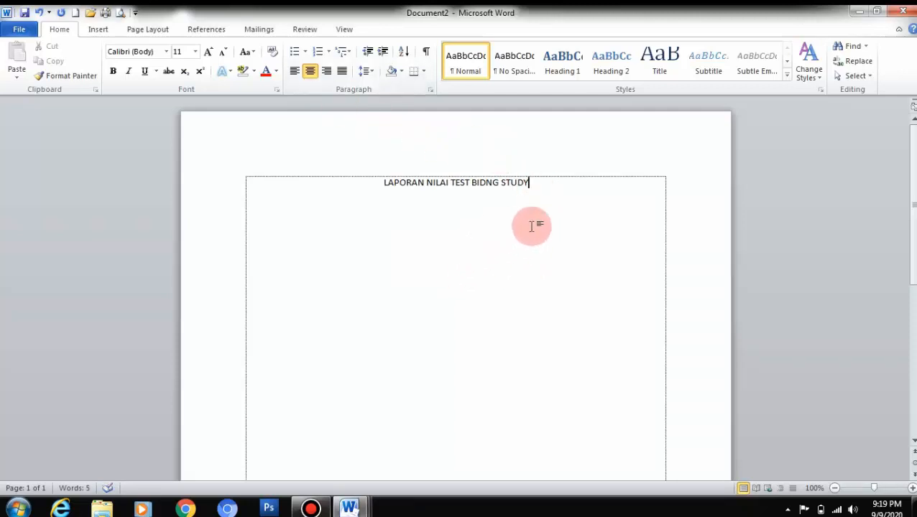
pyautogui.press('Return')
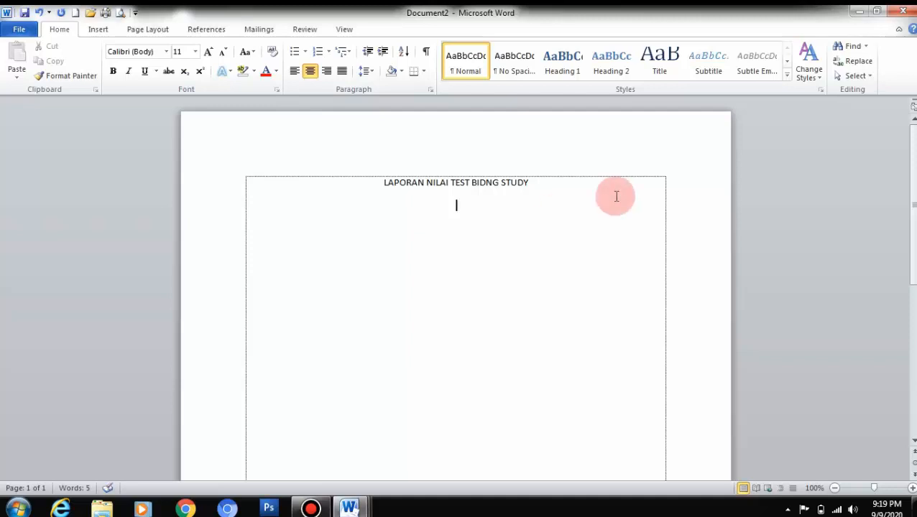
# Step: Add left-aligned NAMA and KELAS lines with the student's name and class 'VI RAMADEWA', colons tab-aligned
pyautogui.click(298, 75)
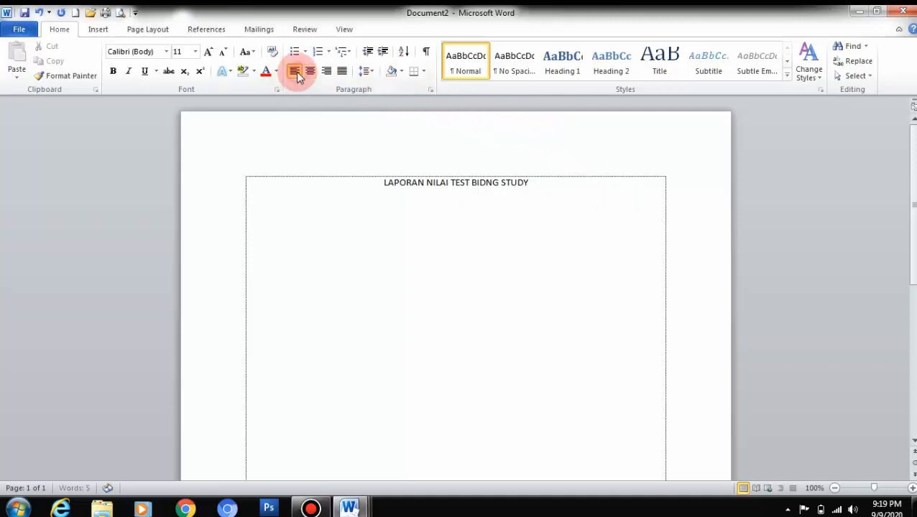
pyautogui.write('NAMA')
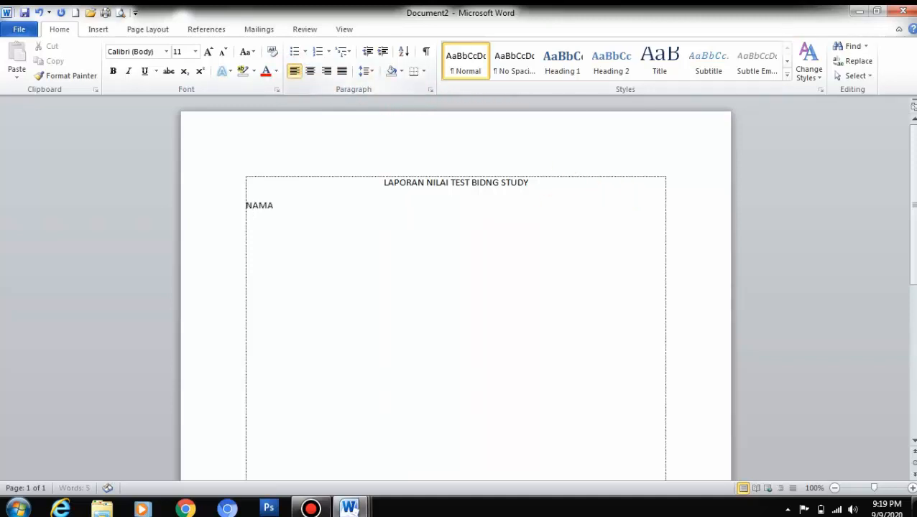
pyautogui.press('Tab')
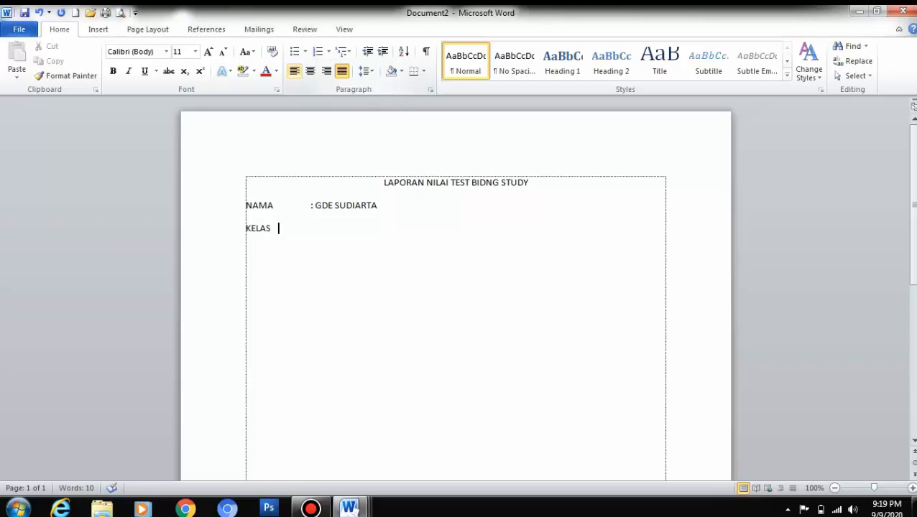
pyautogui.press('Tab')
pyautogui.write(': VI DE')
pyautogui.press('BackSpace')
pyautogui.press('BackSpace')
pyautogui.write('RAMADEWA')
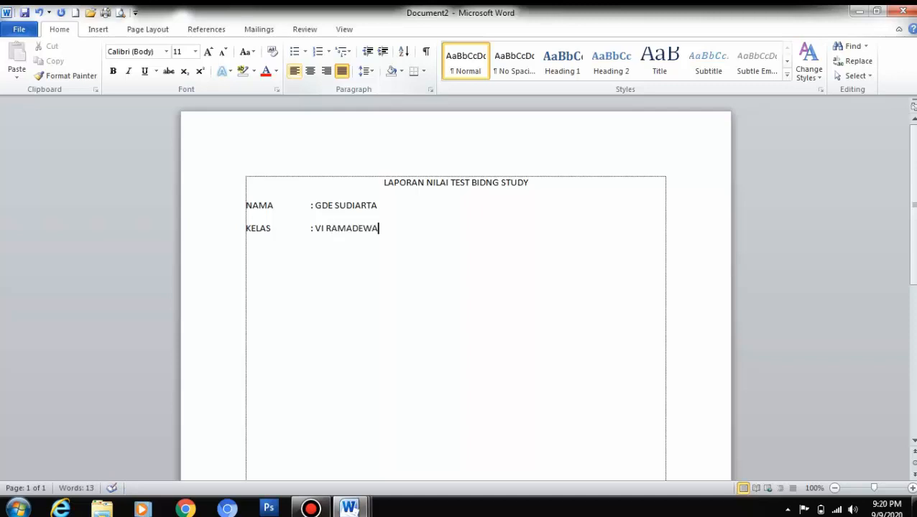
pyautogui.press('Return')
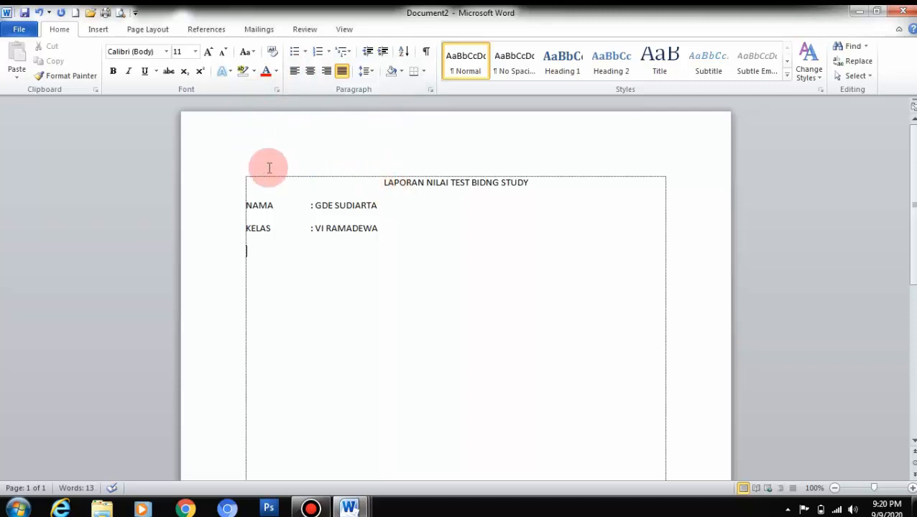
# Step: Insert an empty 5-column by 8-row table below the KELAS line
pyautogui.click(96, 31)
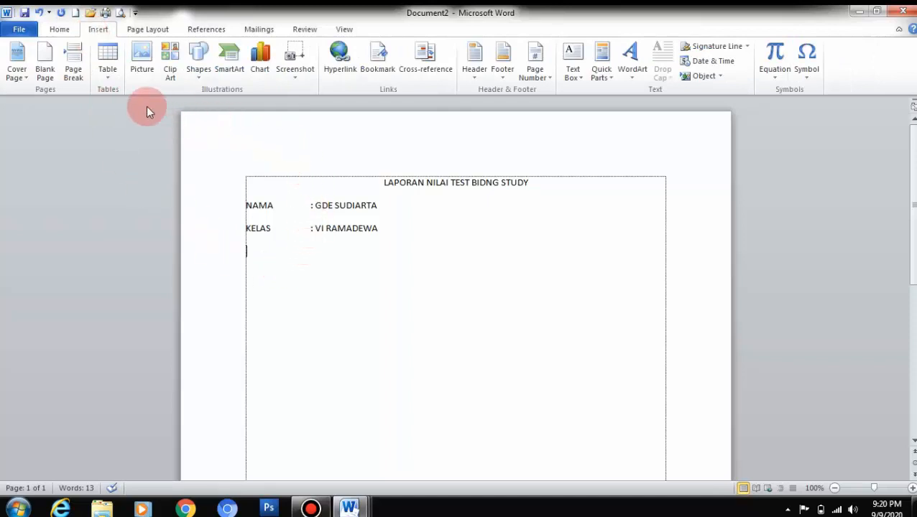
pyautogui.click(112, 77)
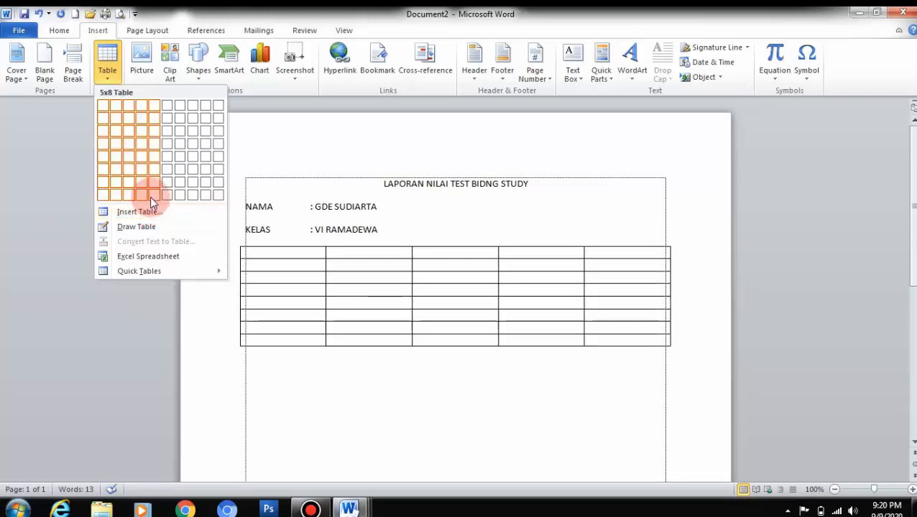
pyautogui.click(149, 196)
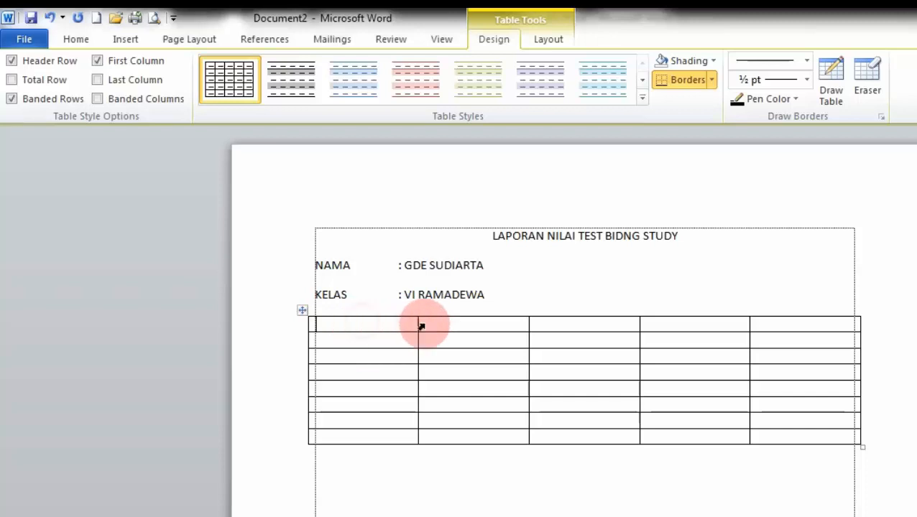
pyautogui.click(503, 324)
pyautogui.click(596, 325)
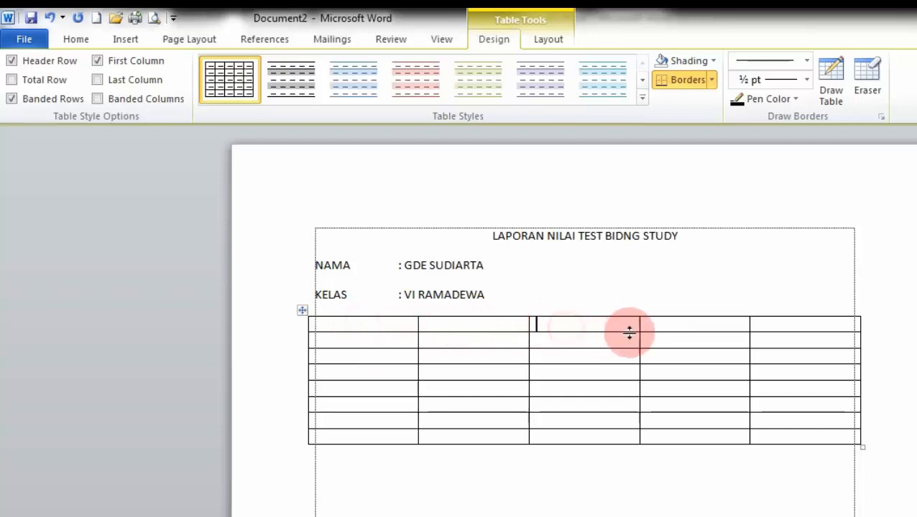
pyautogui.click(687, 331)
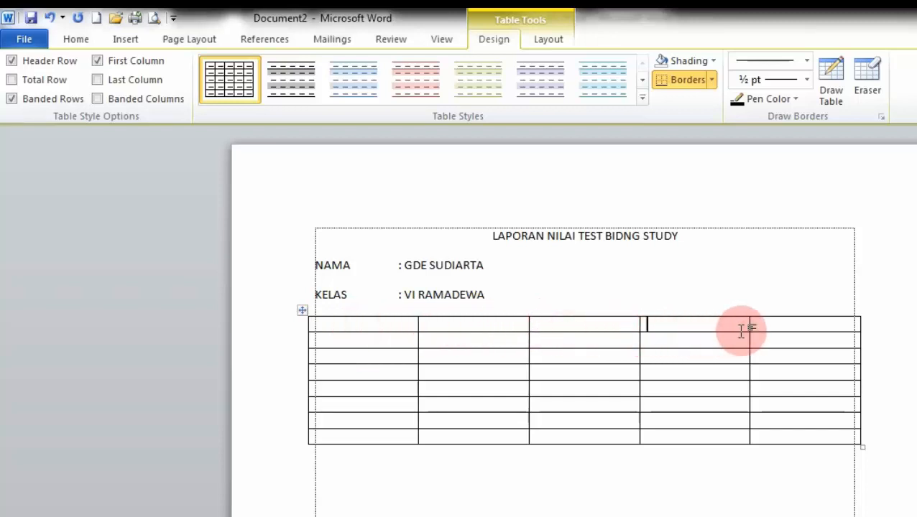
pyautogui.click(782, 328)
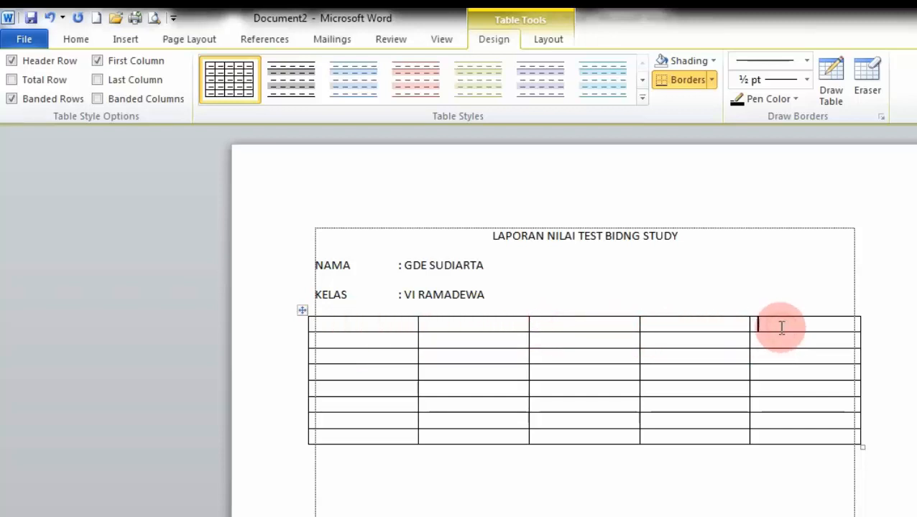
pyautogui.click(365, 313)
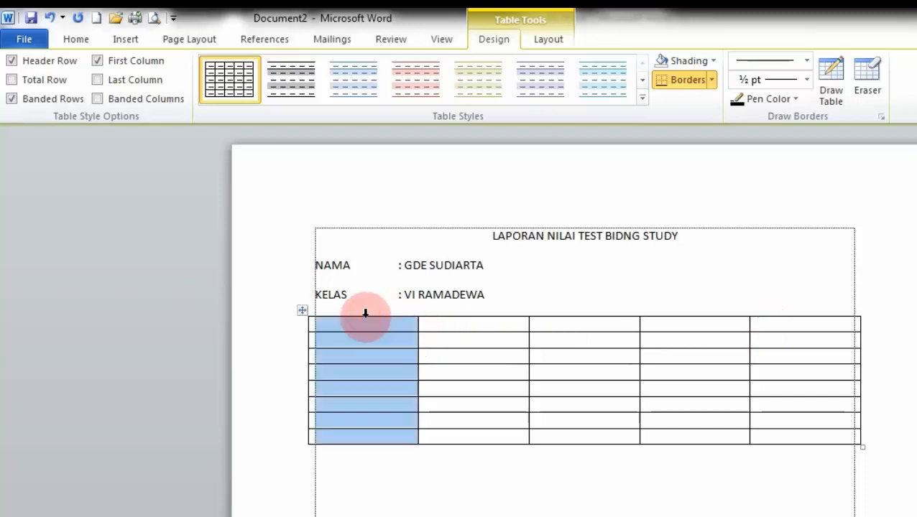
pyautogui.moveTo(365, 314); pyautogui.dragTo(782, 332)
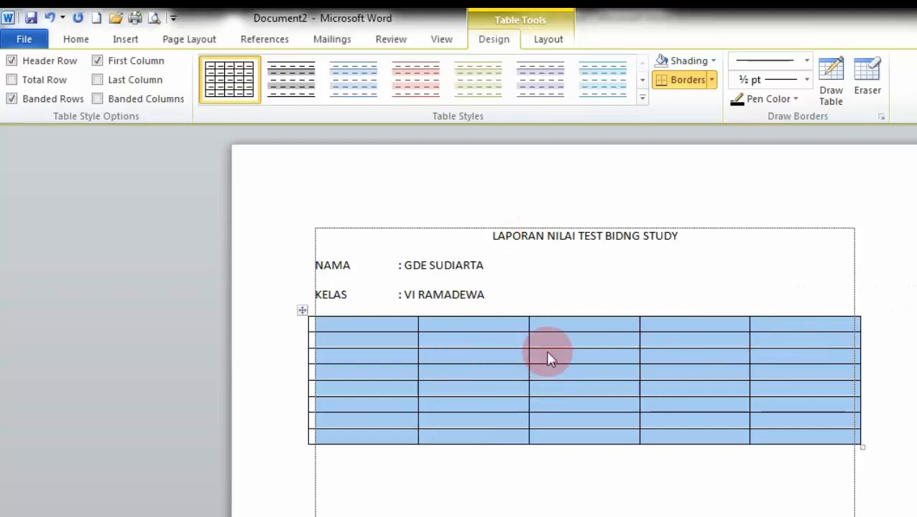
pyautogui.click(253, 371)
pyautogui.click(301, 458)
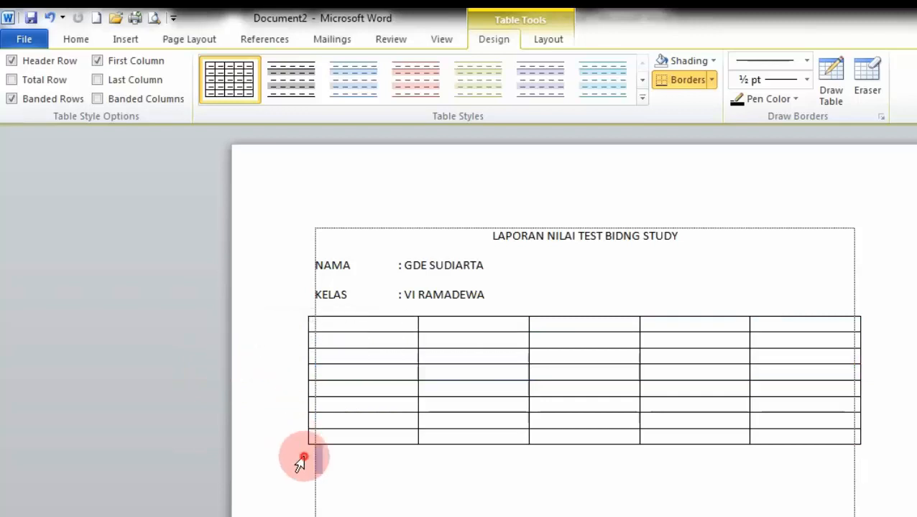
pyautogui.moveTo(273, 334); pyautogui.dragTo(282, 436)
pyautogui.click(388, 477)
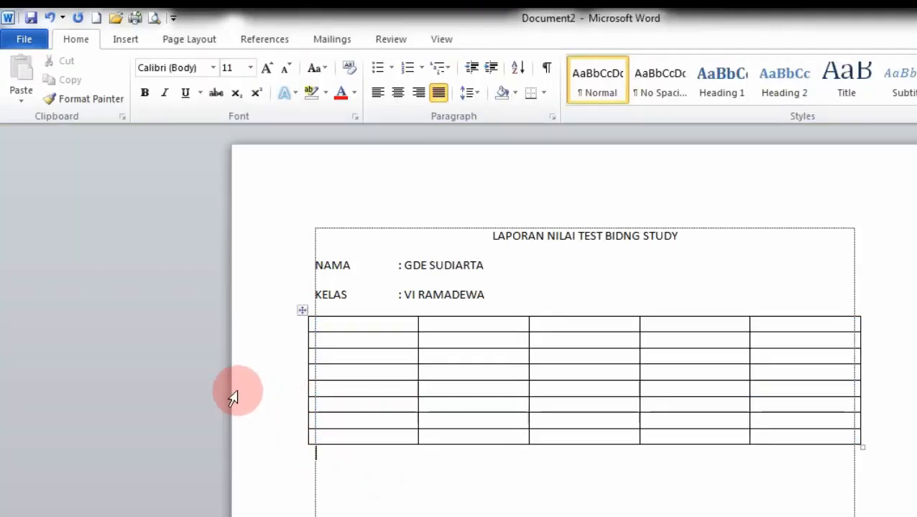
pyautogui.click(250, 332)
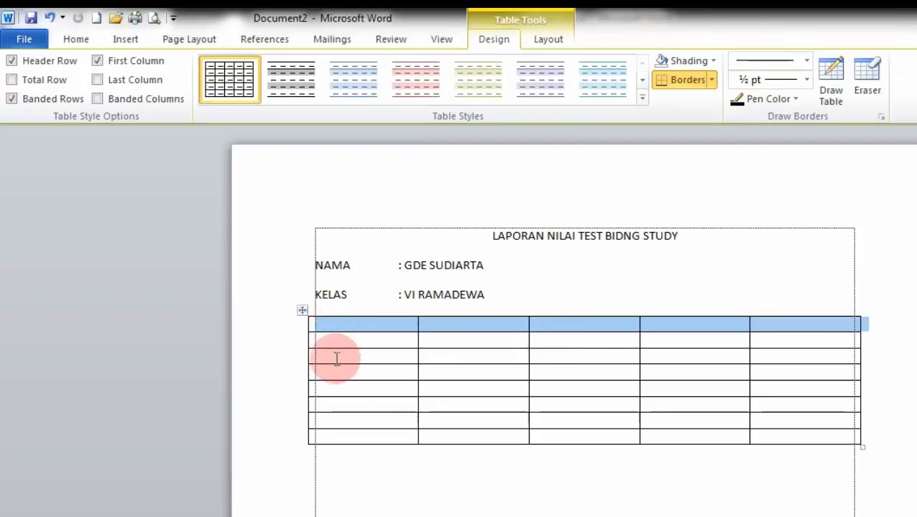
pyautogui.click(342, 314)
pyautogui.moveTo(342, 314); pyautogui.dragTo(769, 350)
pyautogui.click(478, 484)
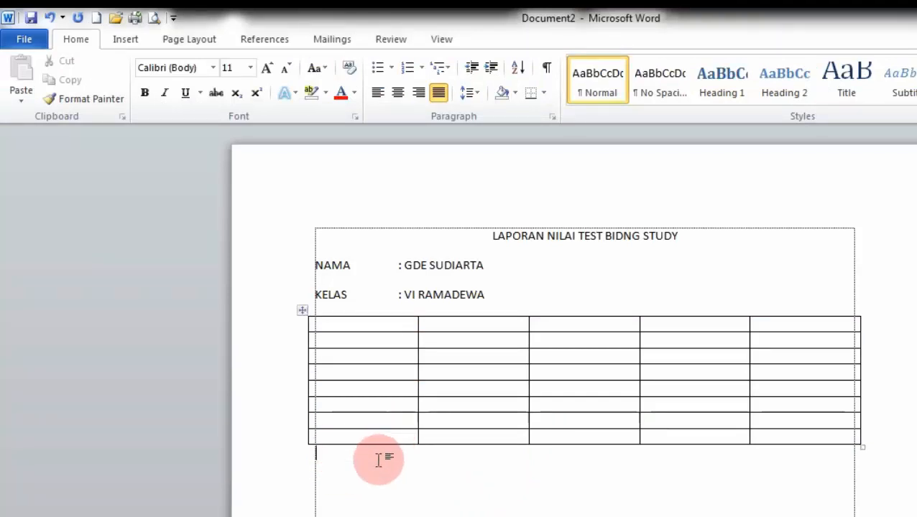
# Step: Use the Insert Table dialog to add a 4-column, 10-row table below the first table
pyautogui.click(104, 205)
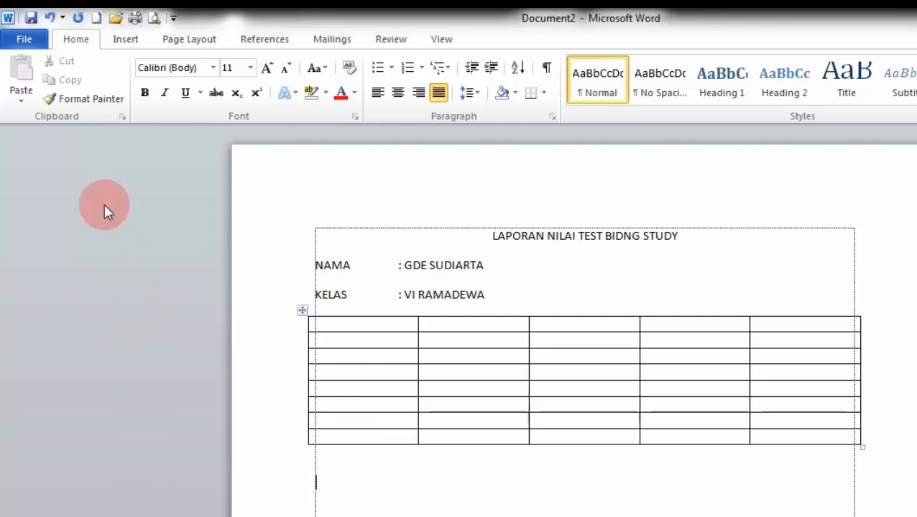
pyautogui.click(125, 39)
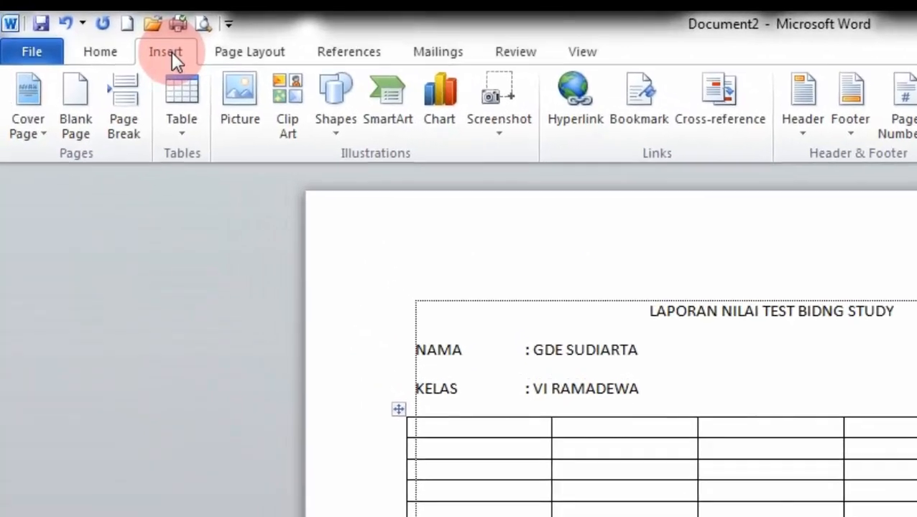
pyautogui.click(198, 123)
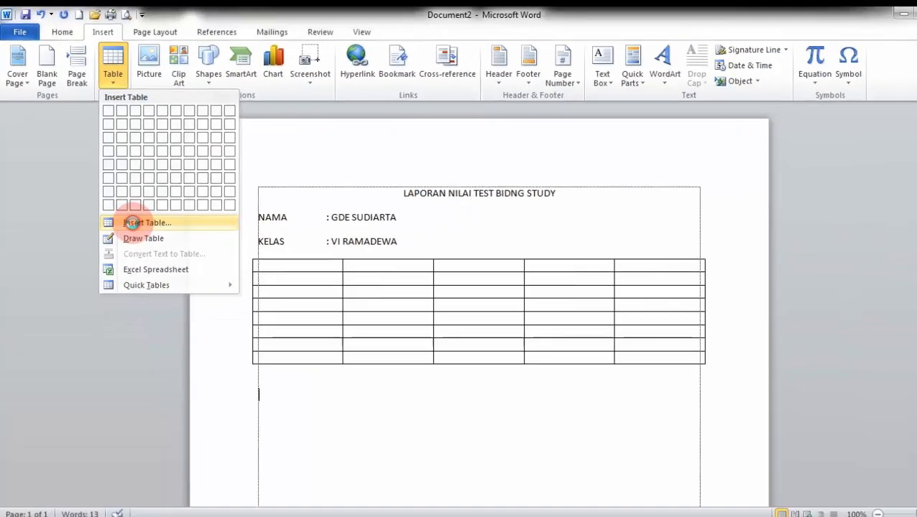
pyautogui.click(223, 375)
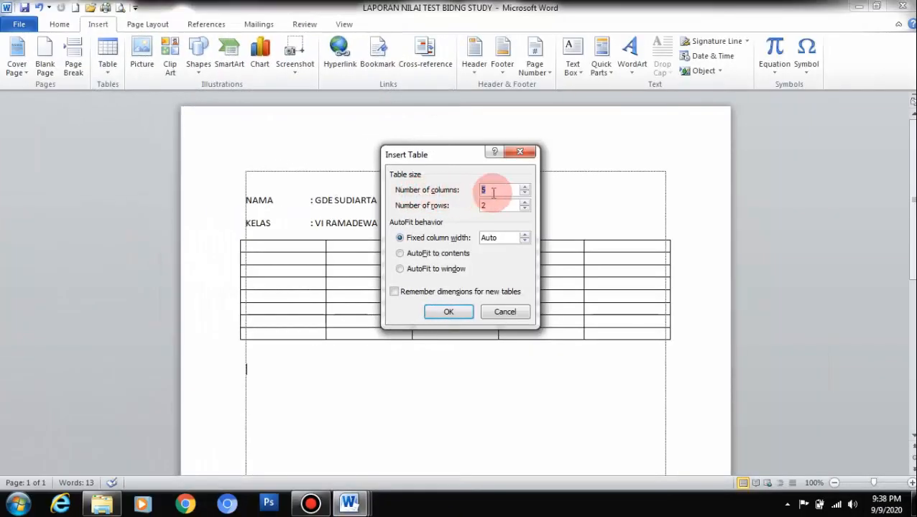
pyautogui.click(493, 192)
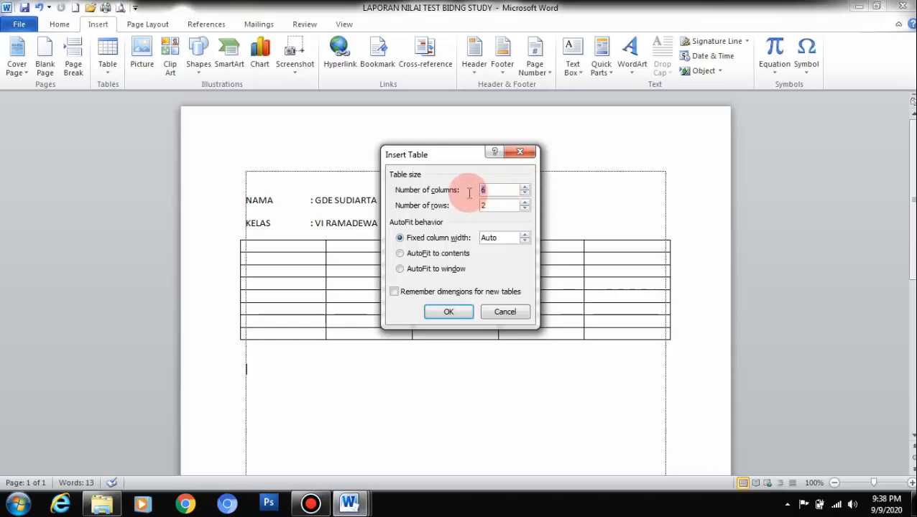
pyautogui.write('7')
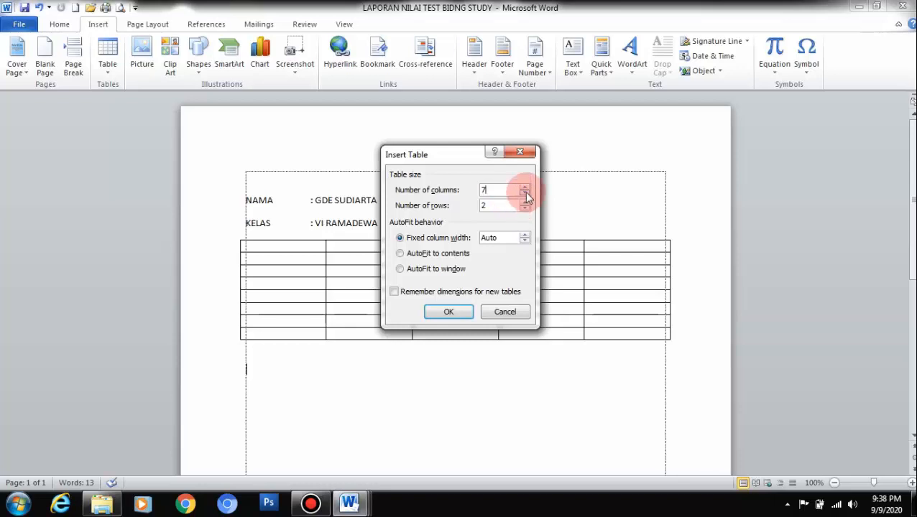
pyautogui.click(526, 196)
pyautogui.click(526, 195)
pyautogui.click(526, 196)
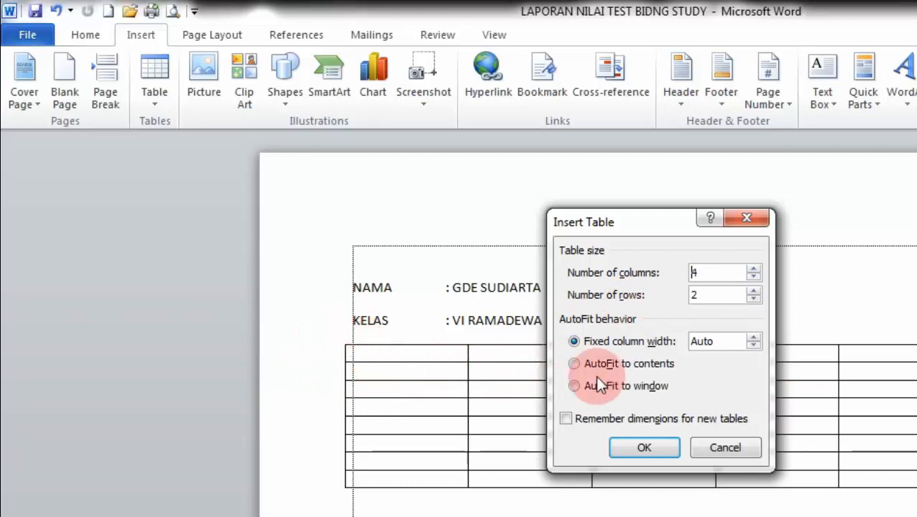
pyautogui.click(752, 291)
pyautogui.click(752, 291)
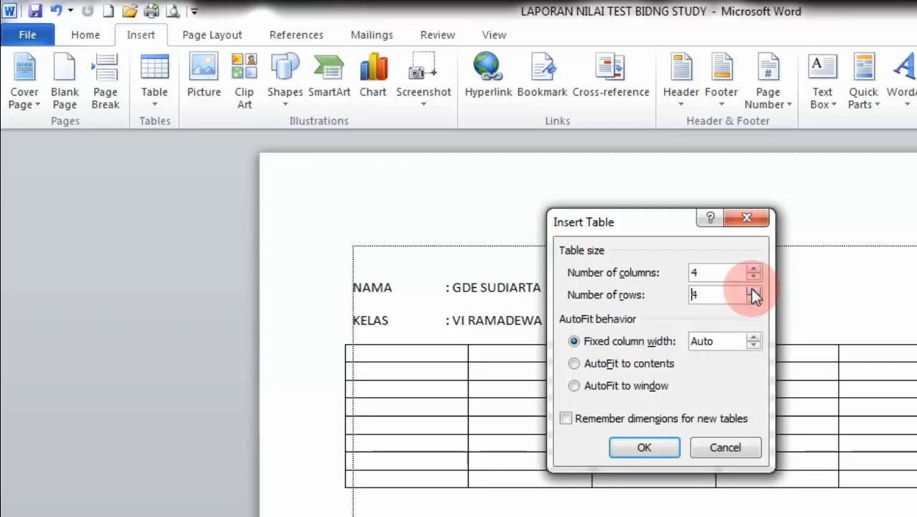
pyautogui.click(752, 291)
pyautogui.click(753, 291)
pyautogui.click(753, 291)
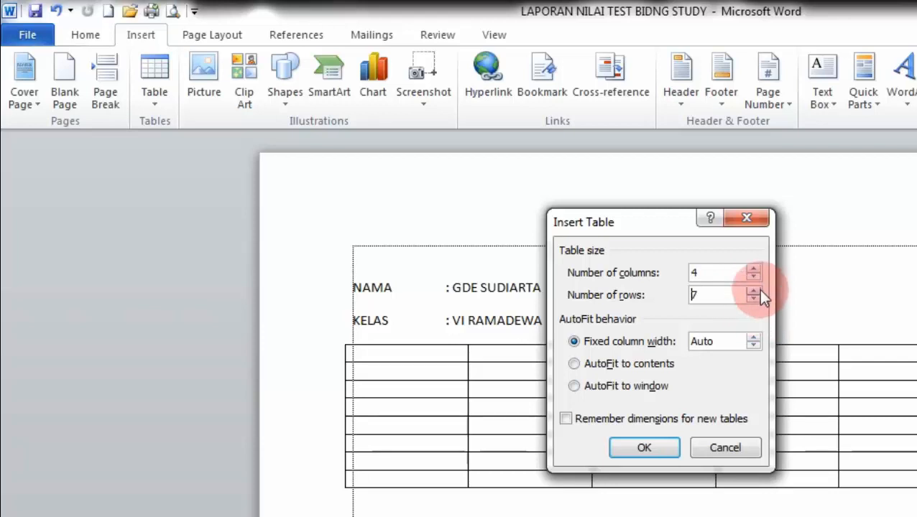
pyautogui.click(752, 291)
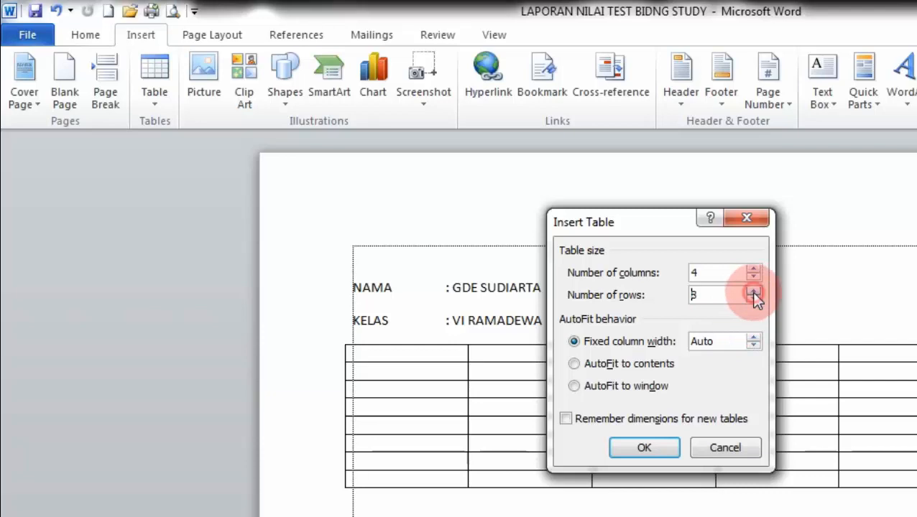
pyautogui.click(753, 292)
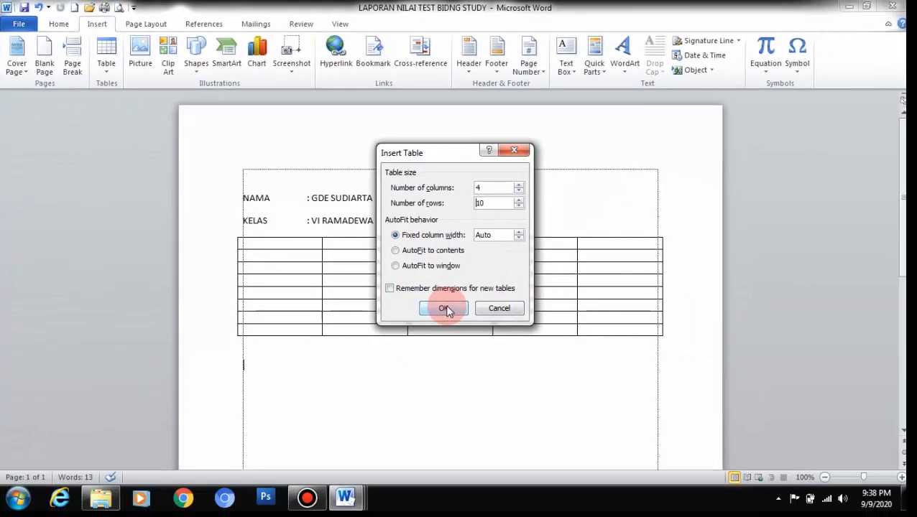
pyautogui.click(644, 448)
pyautogui.scroll(-3, 447, 307)
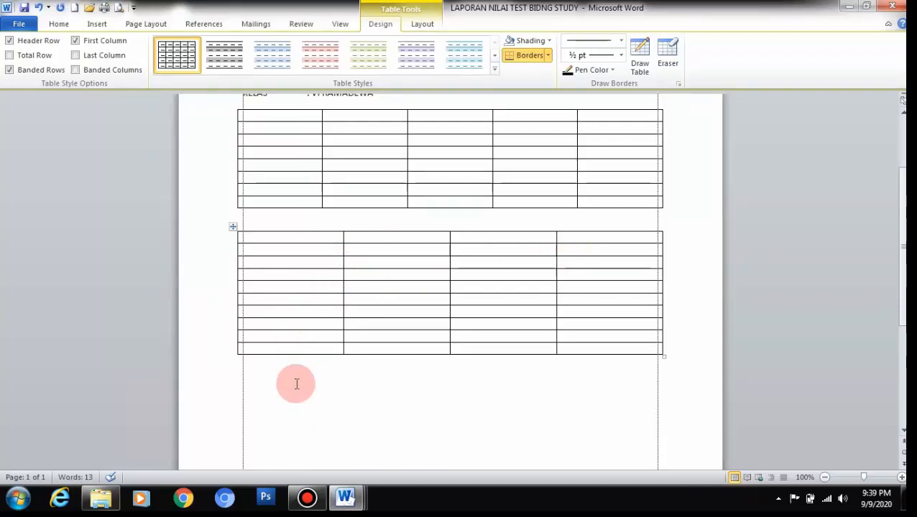
# Step: Select the second table's four columns, then its first three rows
pyautogui.click(296, 228)
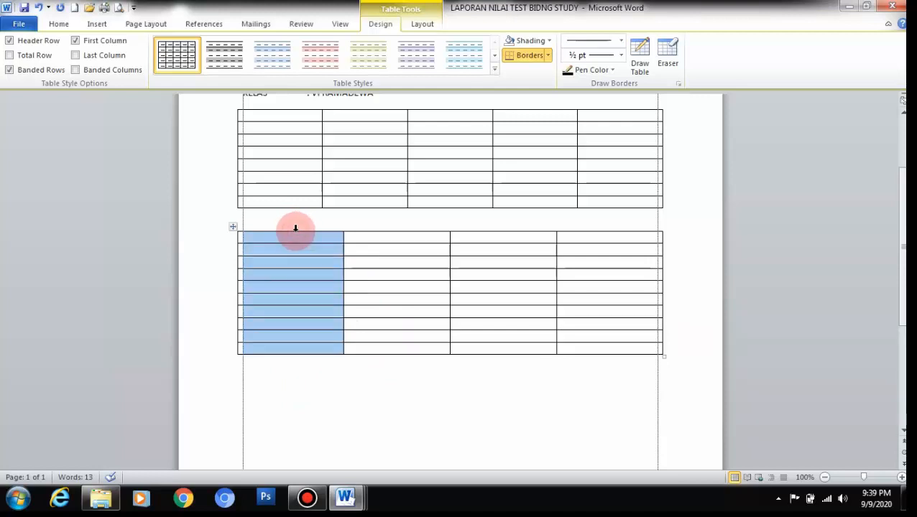
pyautogui.moveTo(373, 229); pyautogui.dragTo(573, 256)
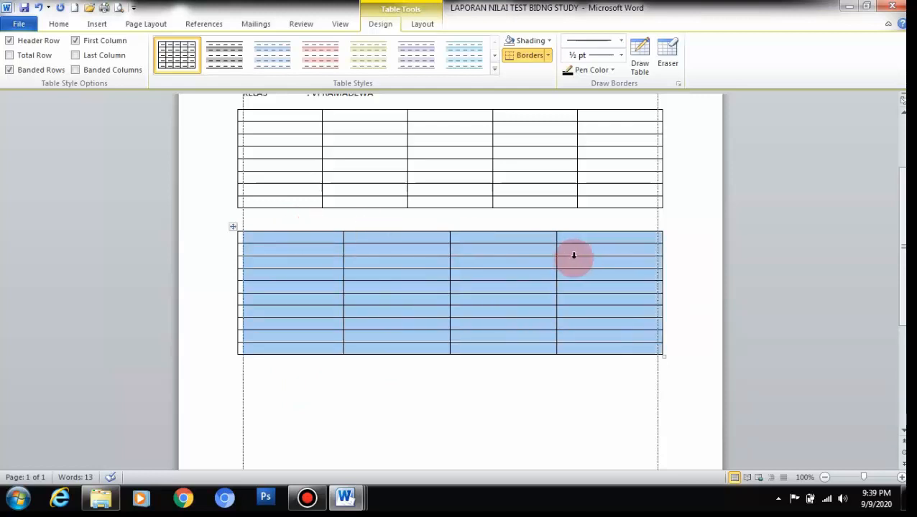
pyautogui.click(209, 249)
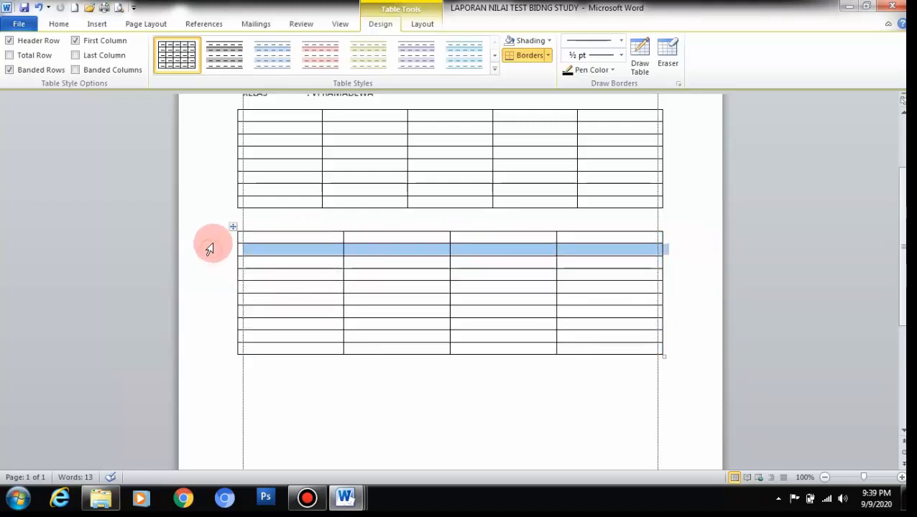
pyautogui.moveTo(209, 239); pyautogui.dragTo(213, 353)
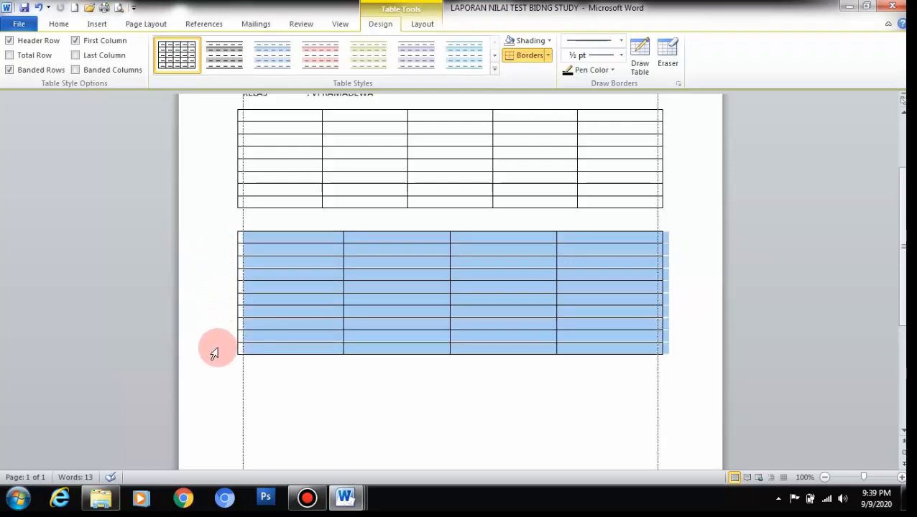
# Step: Deselect and add an empty paragraph directly below the second table
pyautogui.click(365, 404)
pyautogui.scroll(3, 451, 409)
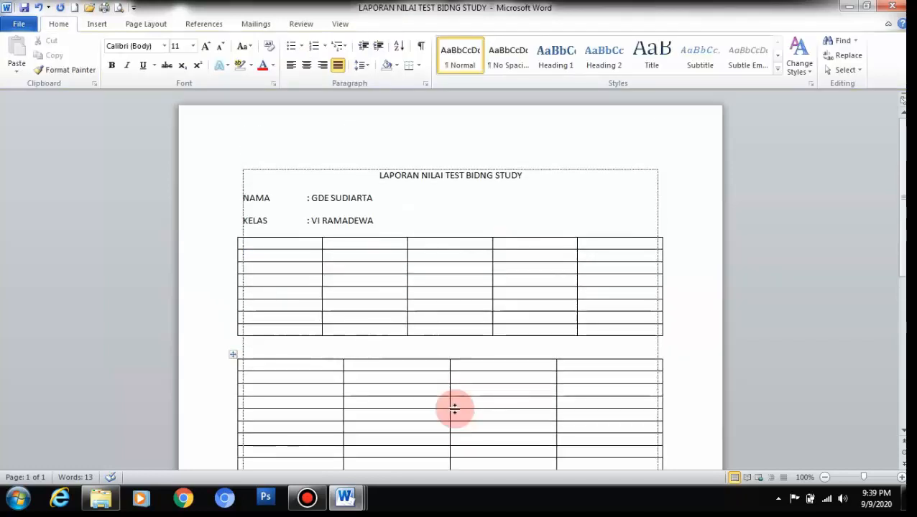
pyautogui.scroll(-6, 454, 408)
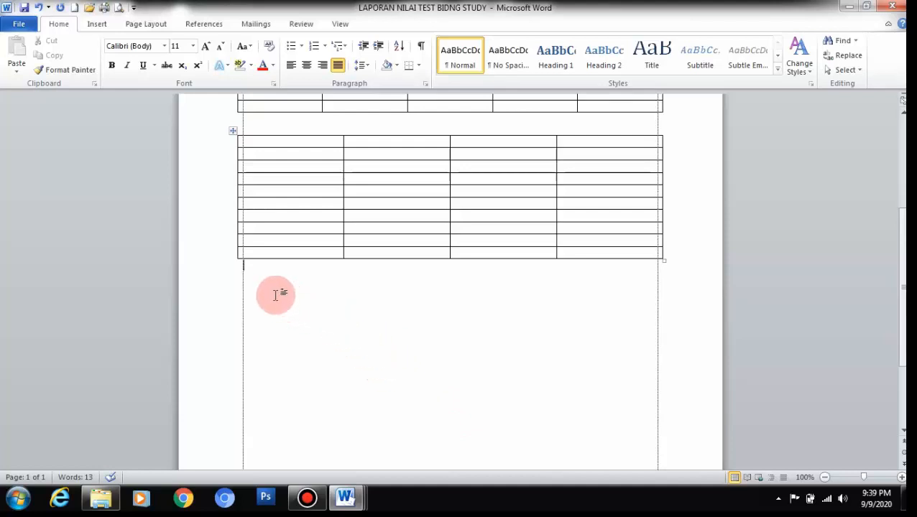
pyautogui.press('Return')
pyautogui.scroll(6, 276, 294)
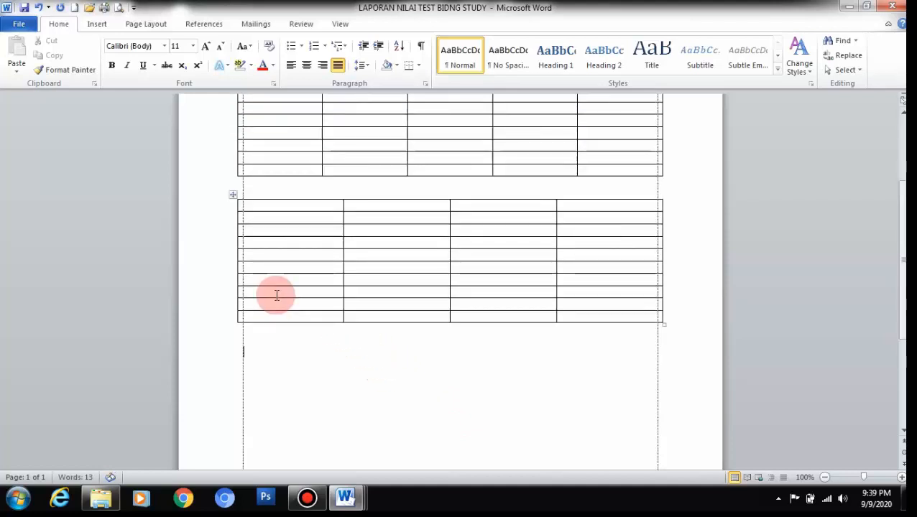
pyautogui.scroll(-3, 422, 294)
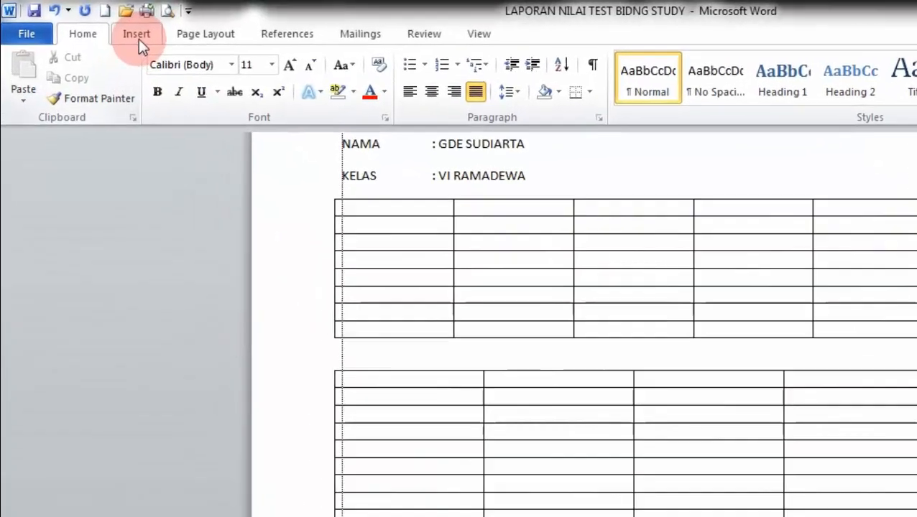
# Step: Hand-draw a table box below the second table and divide it into five columns
pyautogui.click(138, 41)
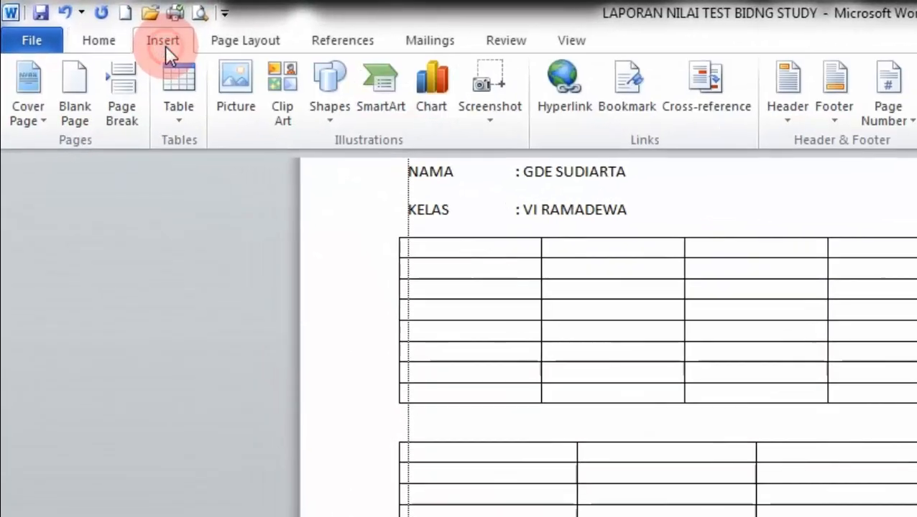
pyautogui.click(148, 99)
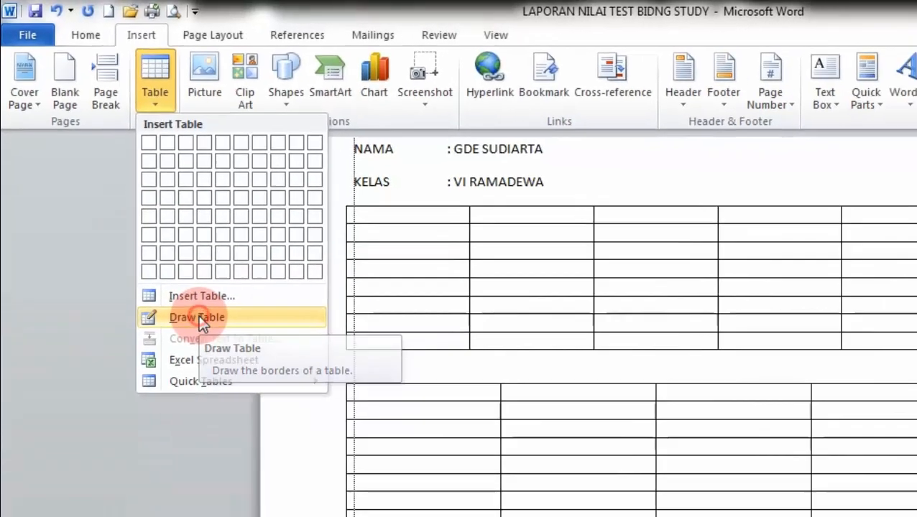
pyautogui.click(227, 366)
pyautogui.scroll(-3, 230, 268)
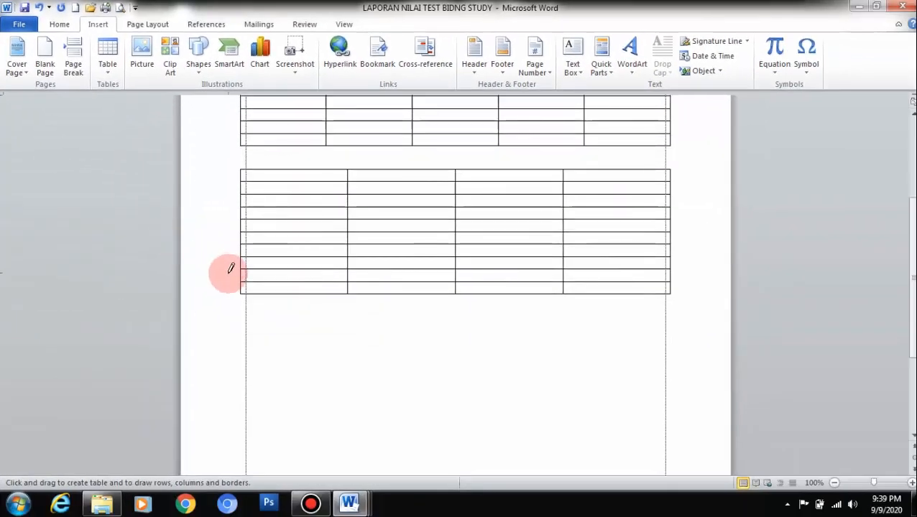
pyautogui.moveTo(249, 330); pyautogui.dragTo(661, 449)
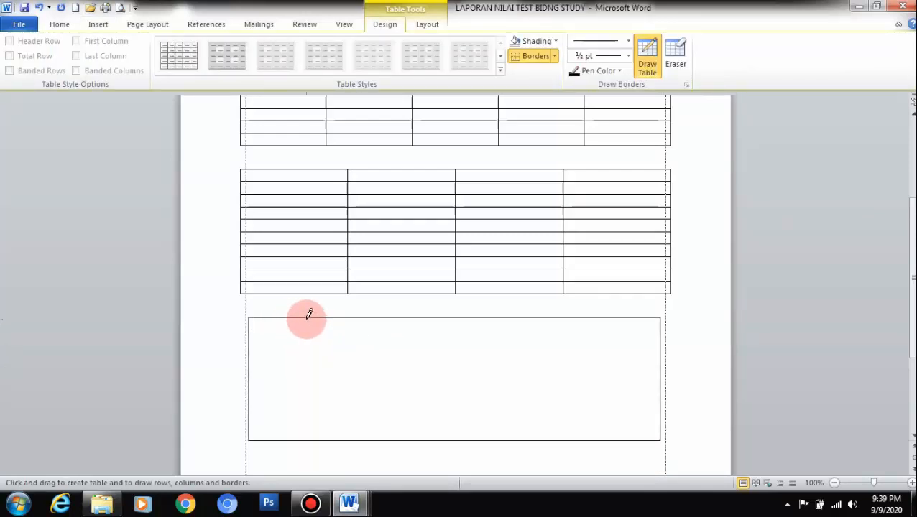
pyautogui.moveTo(307, 319); pyautogui.dragTo(309, 431)
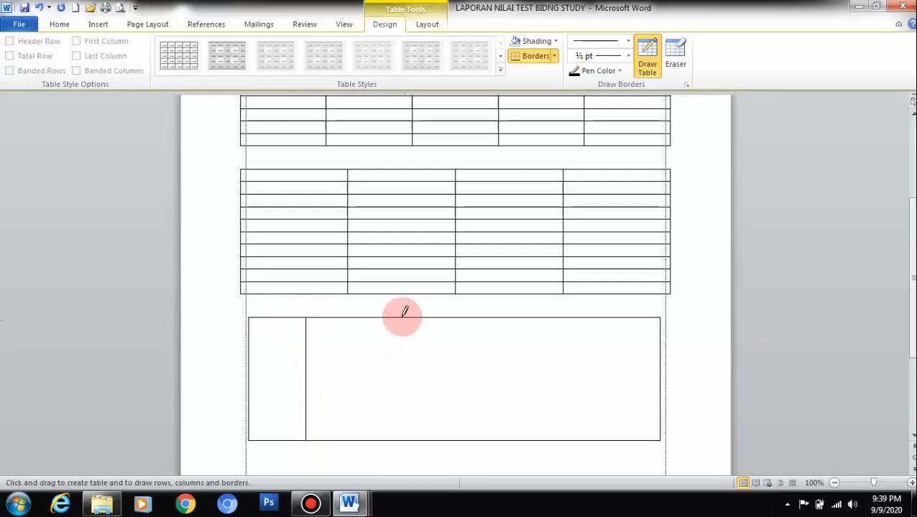
pyautogui.moveTo(374, 318); pyautogui.dragTo(374, 435)
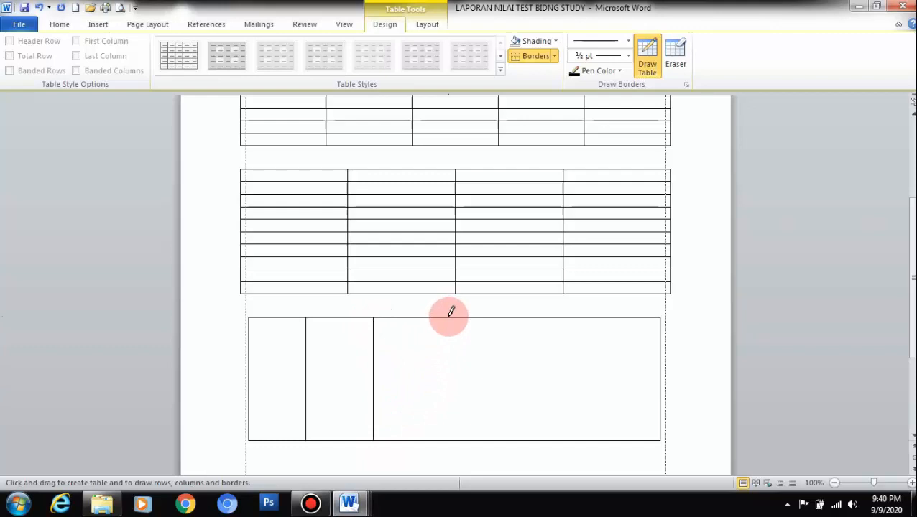
pyautogui.moveTo(448, 319); pyautogui.dragTo(448, 436)
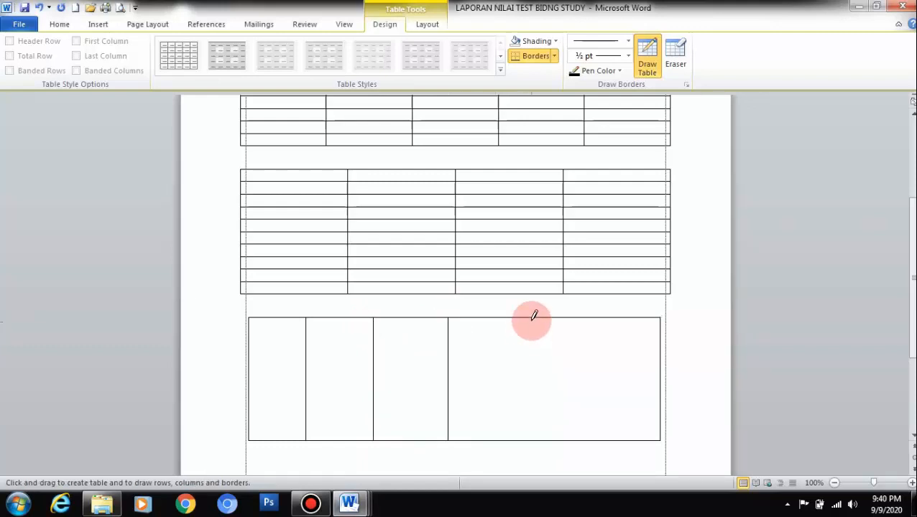
pyautogui.moveTo(532, 319); pyautogui.dragTo(532, 424)
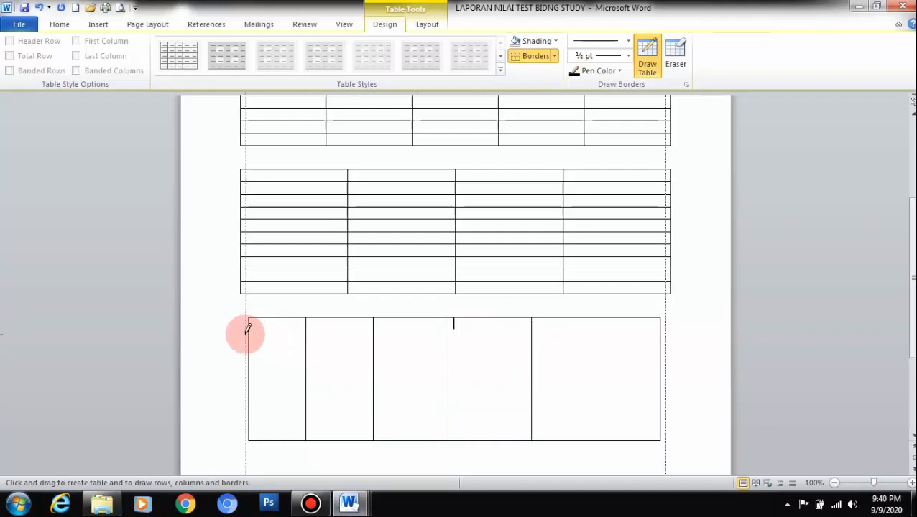
# Step: Draw four row lines across the new table, then exit Draw Table mode
pyautogui.moveTo(250, 330)
pyautogui.mouseDown()
pyautogui.moveTo(386, 348)
pyautogui.moveTo(585, 352)
pyautogui.moveTo(654, 337)
pyautogui.mouseUp()
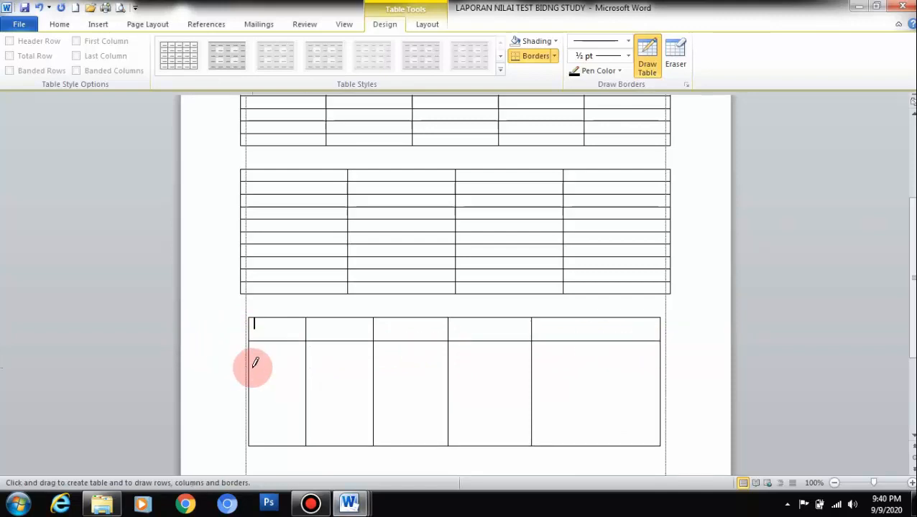
pyautogui.moveTo(247, 371)
pyautogui.mouseDown()
pyautogui.moveTo(587, 360)
pyautogui.moveTo(618, 367)
pyautogui.mouseUp()
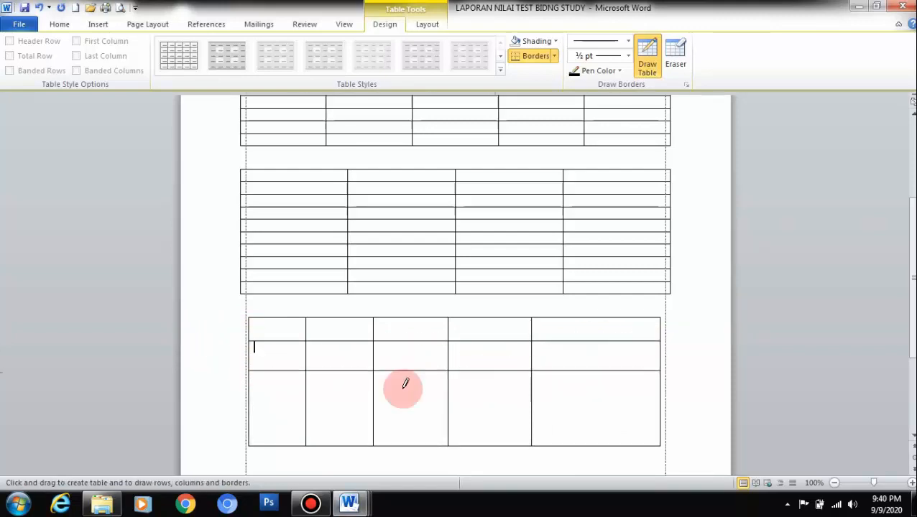
pyautogui.moveTo(249, 394)
pyautogui.mouseDown()
pyautogui.moveTo(290, 384)
pyautogui.moveTo(517, 396)
pyautogui.moveTo(563, 409)
pyautogui.mouseUp()
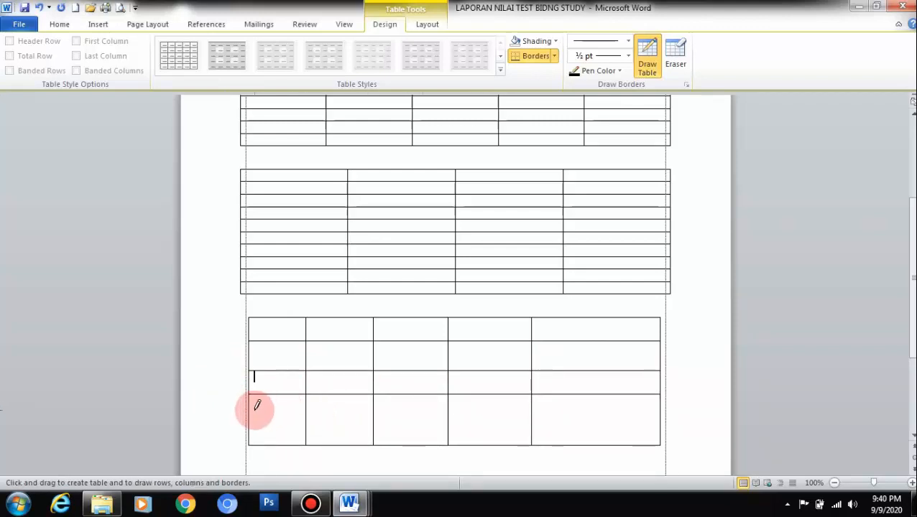
pyautogui.moveTo(250, 411); pyautogui.dragTo(616, 418)
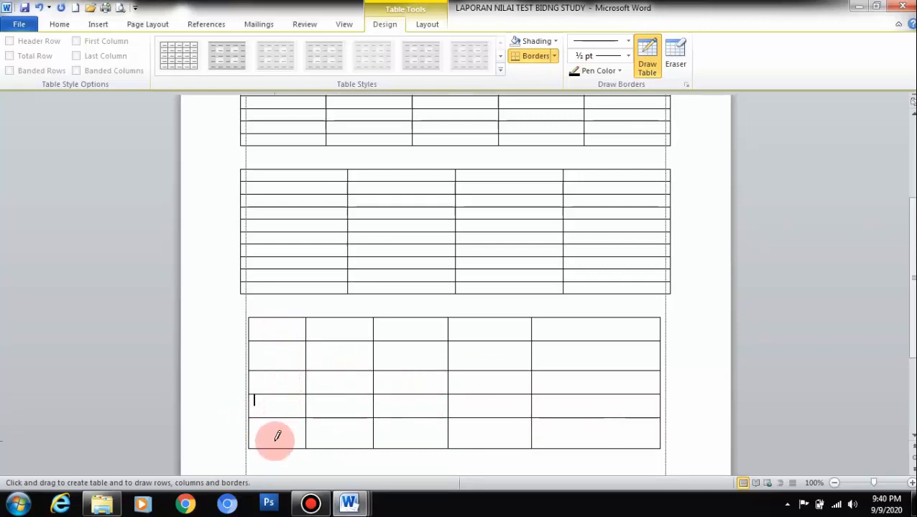
pyautogui.scroll(-2, 291, 413)
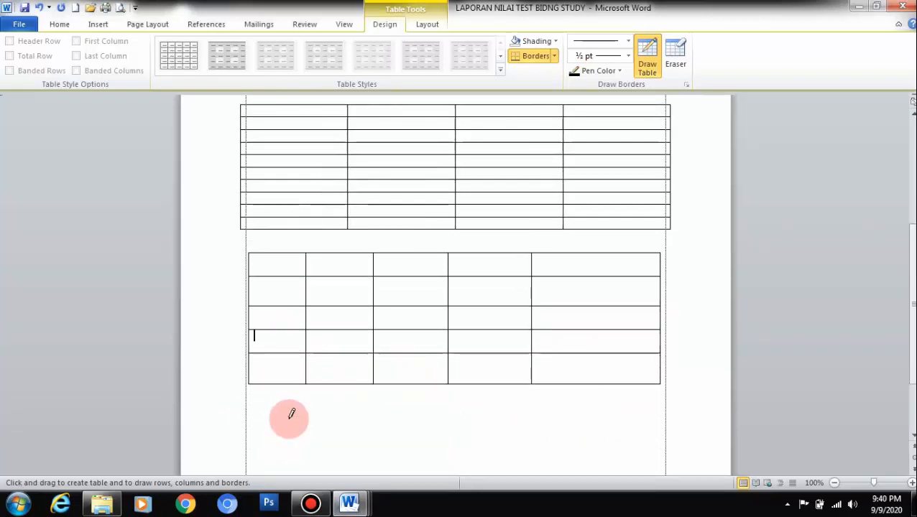
pyautogui.scroll(5, 291, 413)
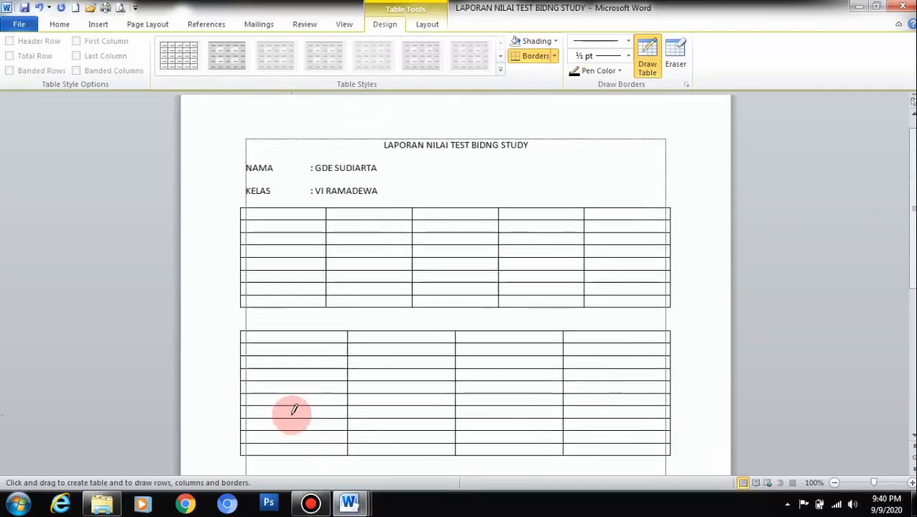
pyautogui.scroll(-3, 282, 446)
pyautogui.press('Escape')
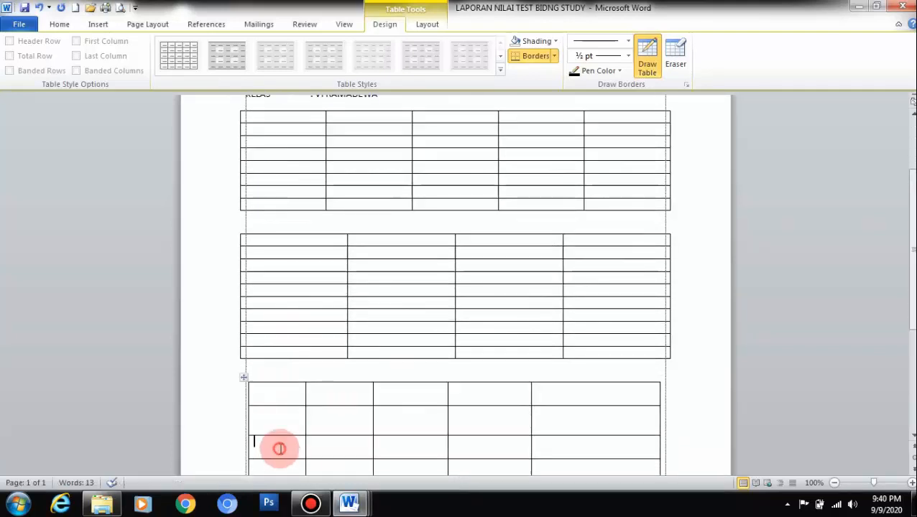
pyautogui.scroll(4, 317, 369)
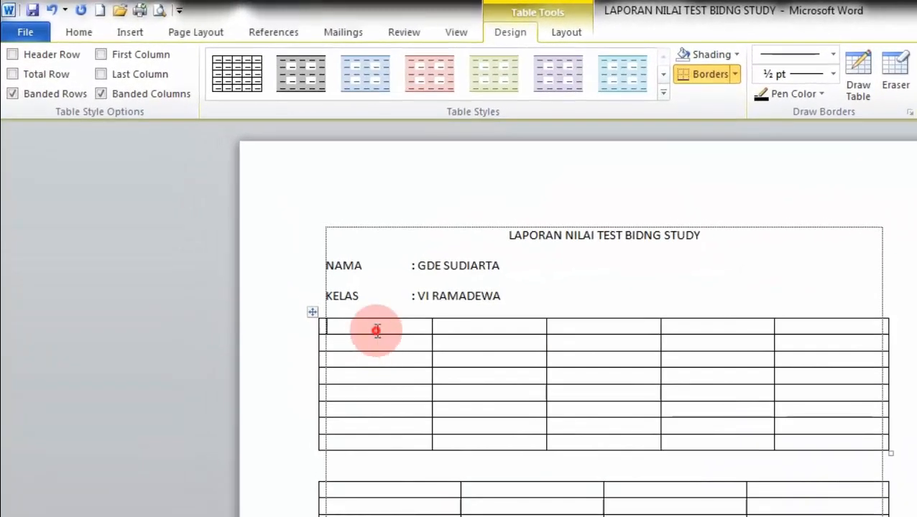
# Step: Enter NO in the first table's top-left header cell
pyautogui.click(445, 329)
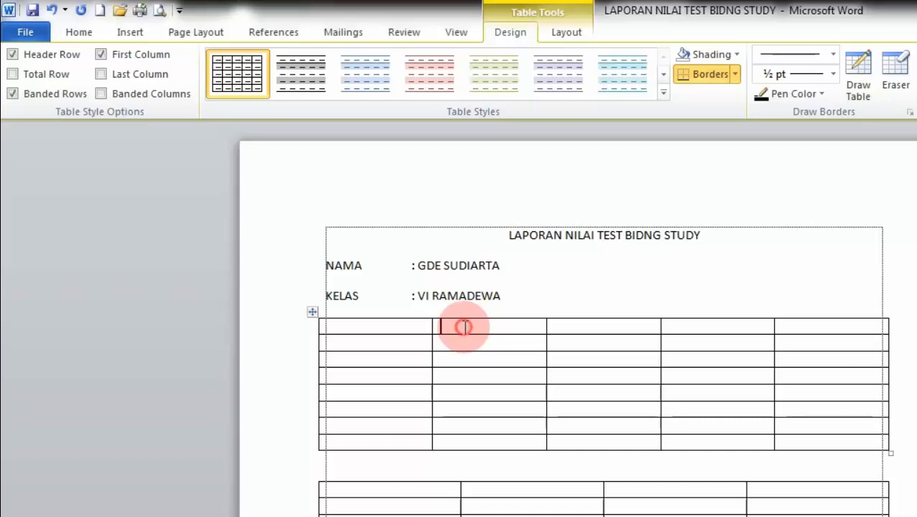
pyautogui.click(595, 331)
pyautogui.click(713, 328)
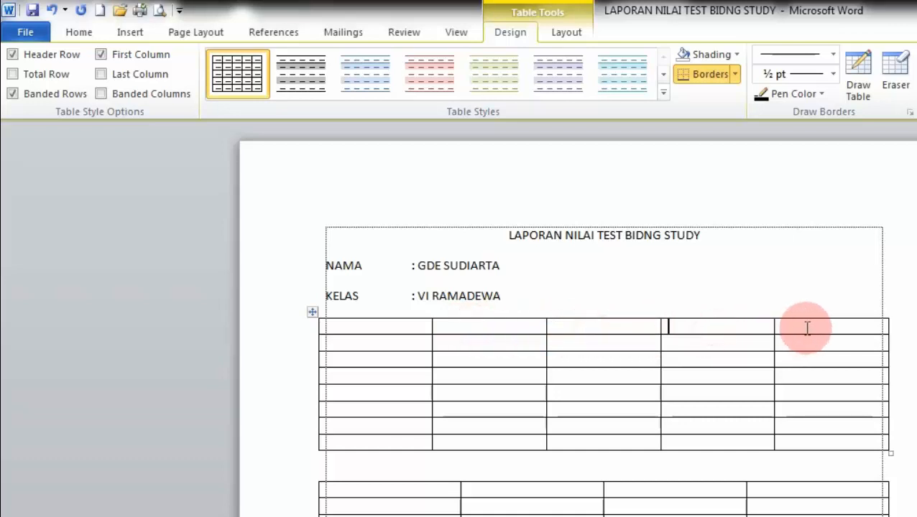
pyautogui.click(807, 328)
pyautogui.click(477, 358)
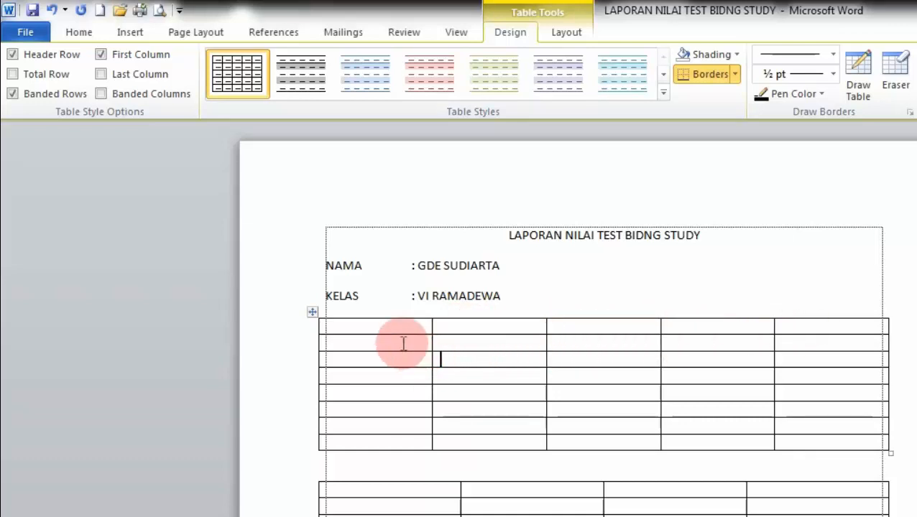
pyautogui.click(393, 315)
pyautogui.click(393, 329)
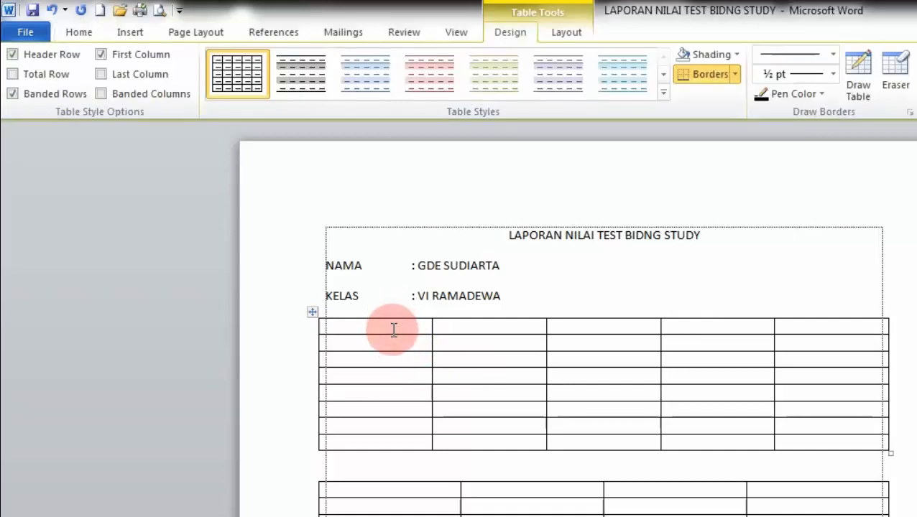
pyautogui.write('NO')
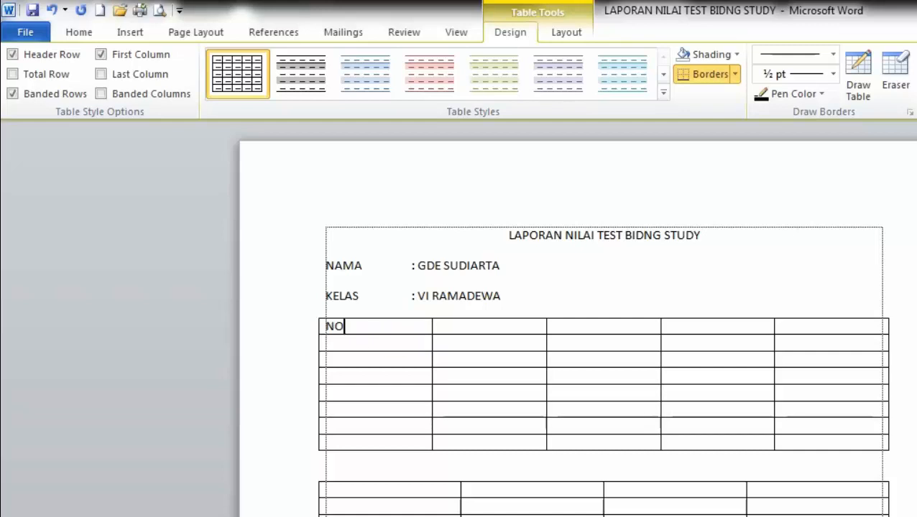
pyautogui.press('Tab')
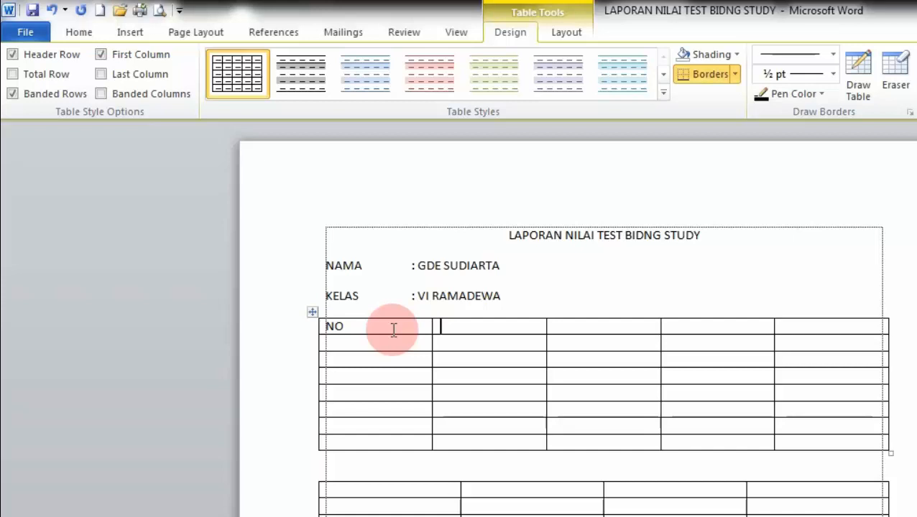
# Step: Fill the remaining header cells with AGAMA, BAHASA INDO, MATEMATIKA and JUMLAH
pyautogui.write('AGAMA')
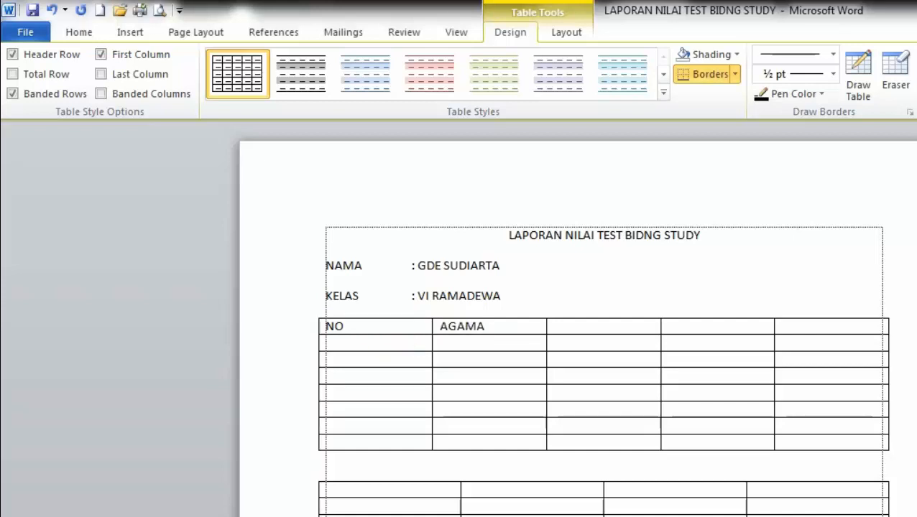
pyautogui.press('Tab')
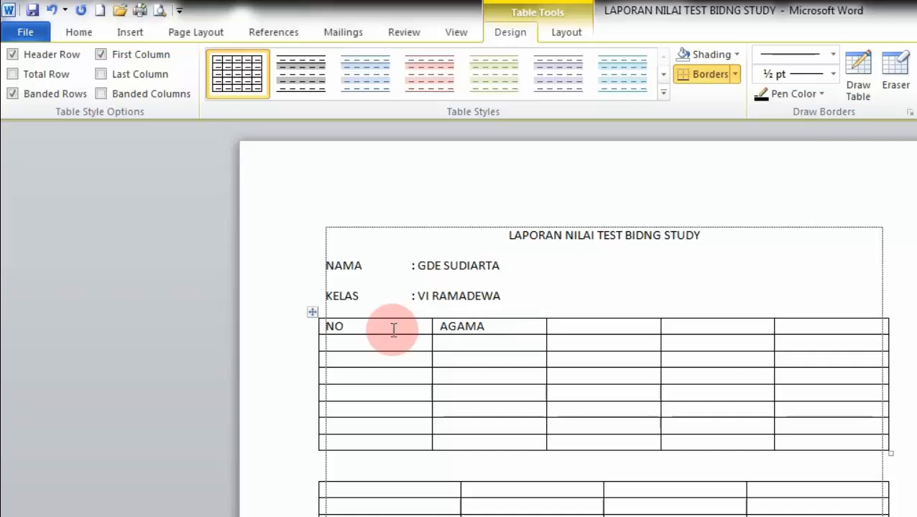
pyautogui.write('BAHASA INDO')
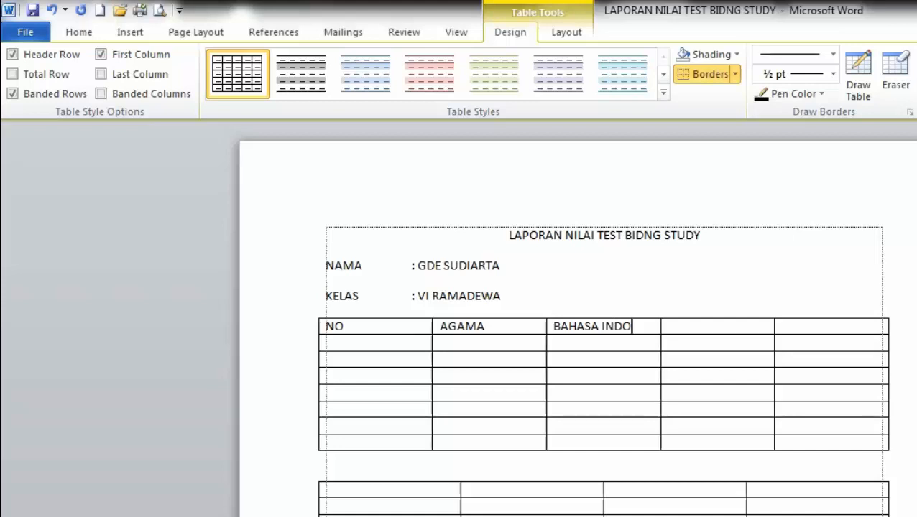
pyautogui.press('Tab')
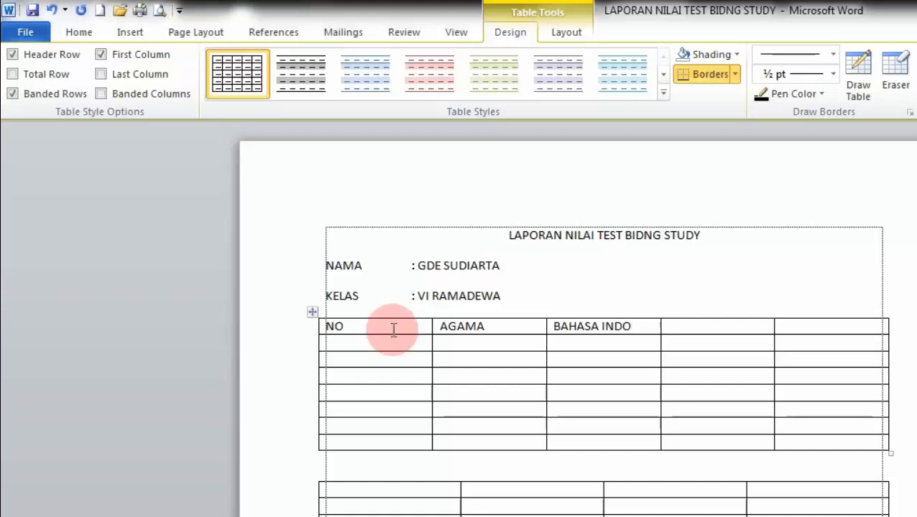
pyautogui.write('MATEMATIKA')
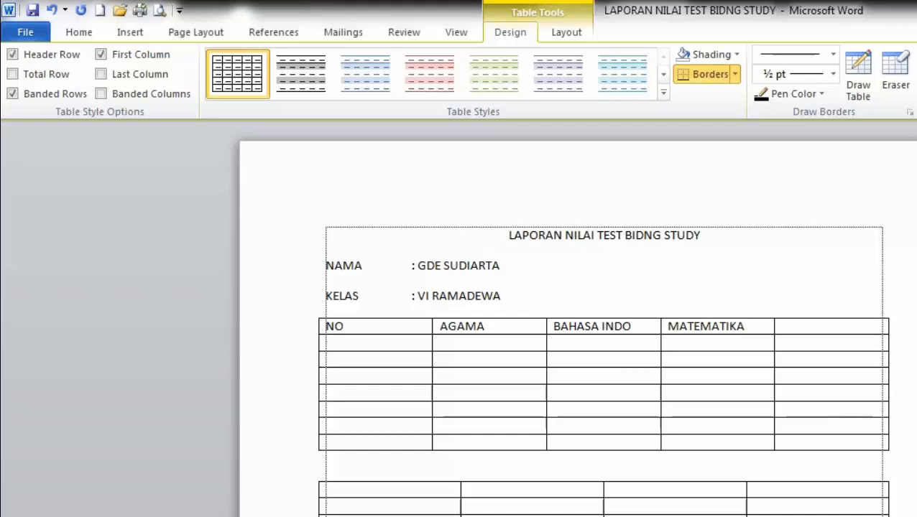
pyautogui.press('Tab')
pyautogui.write('J')
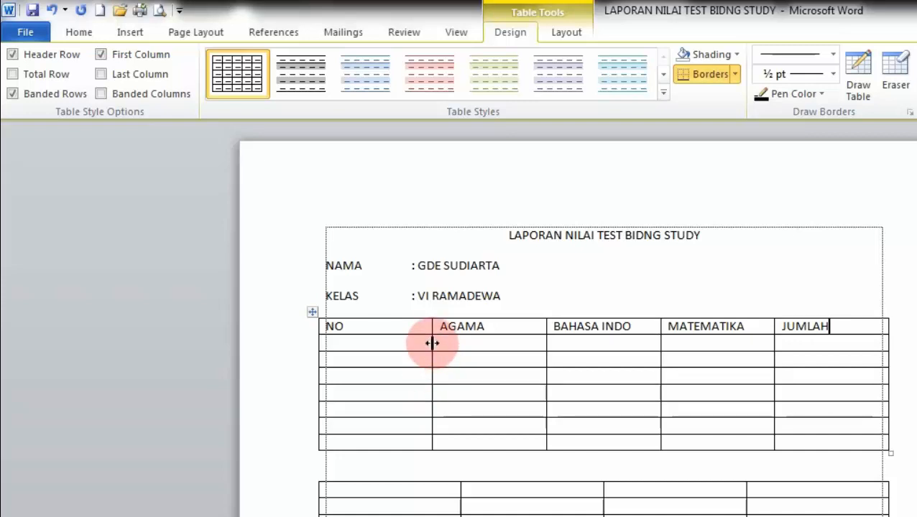
# Step: Narrow the NO column, widen BAHASA INDO, and widen MATEMATIKA slightly
pyautogui.moveTo(432, 343); pyautogui.dragTo(363, 351)
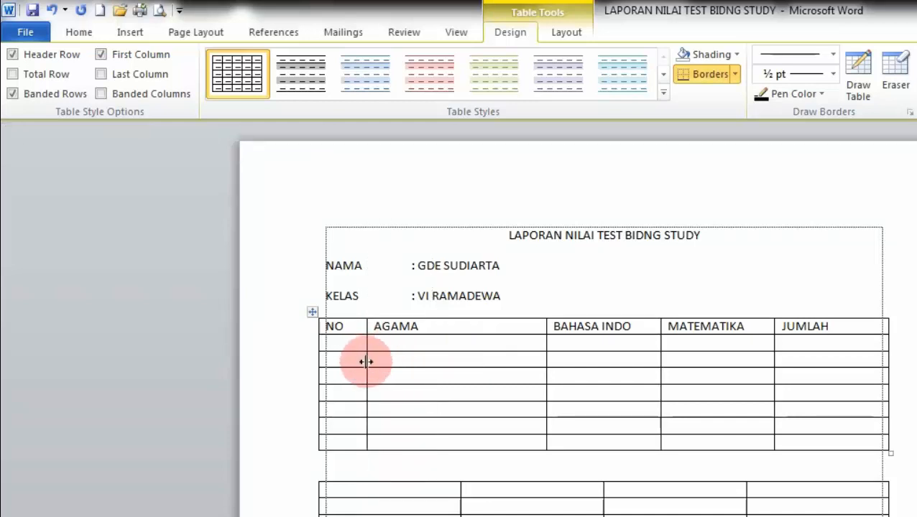
pyautogui.moveTo(367, 361); pyautogui.dragTo(417, 360)
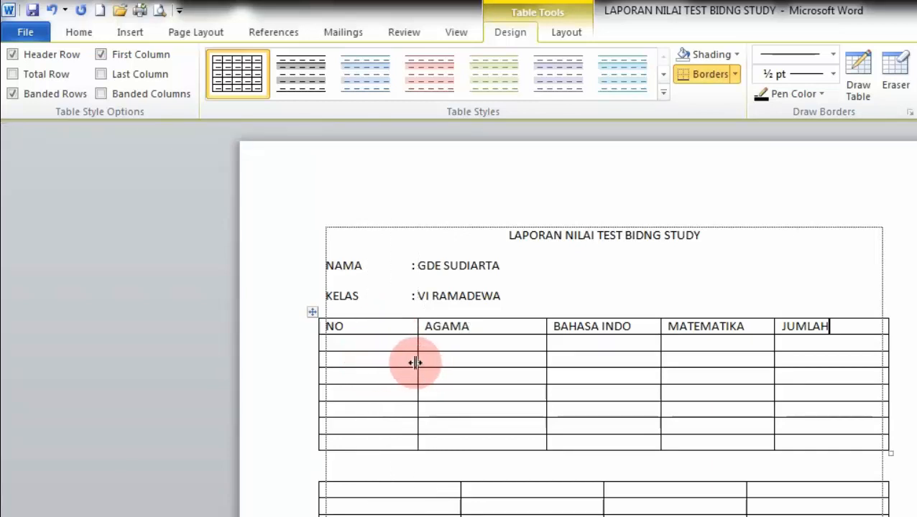
pyautogui.moveTo(415, 362); pyautogui.dragTo(358, 372)
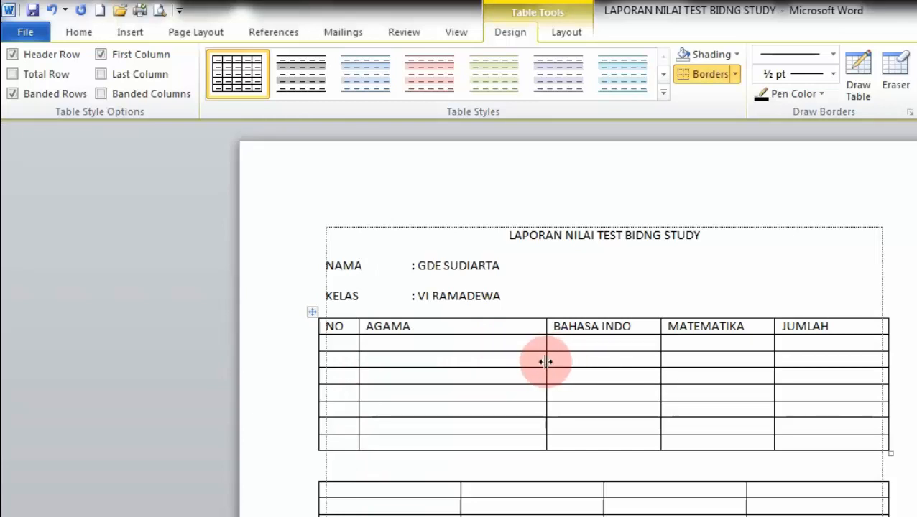
pyautogui.moveTo(546, 361); pyautogui.dragTo(493, 373)
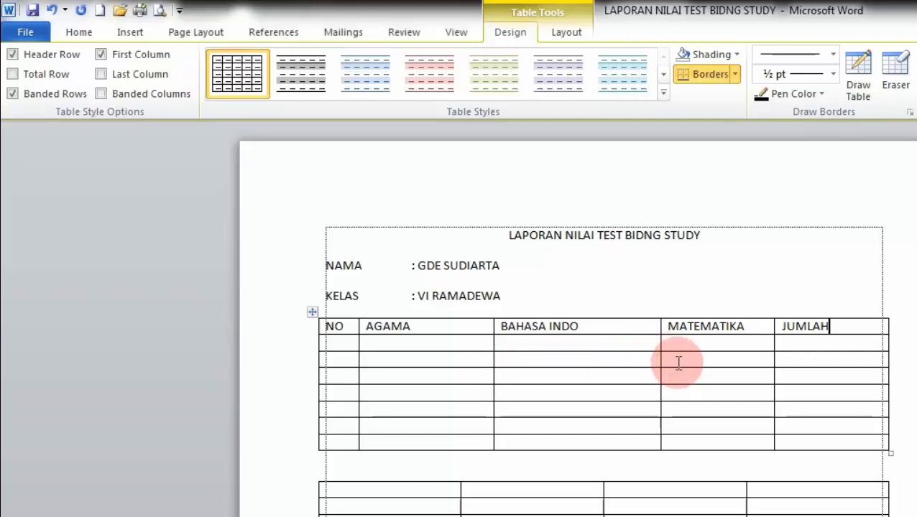
pyautogui.moveTo(660, 363); pyautogui.dragTo(643, 367)
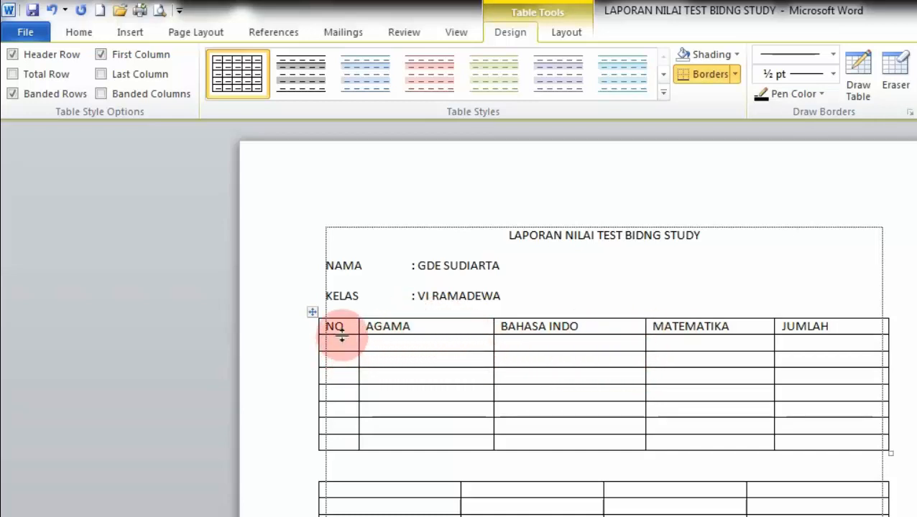
# Step: Make the header and first data rows taller, then select the header row
pyautogui.moveTo(342, 336); pyautogui.dragTo(342, 335)
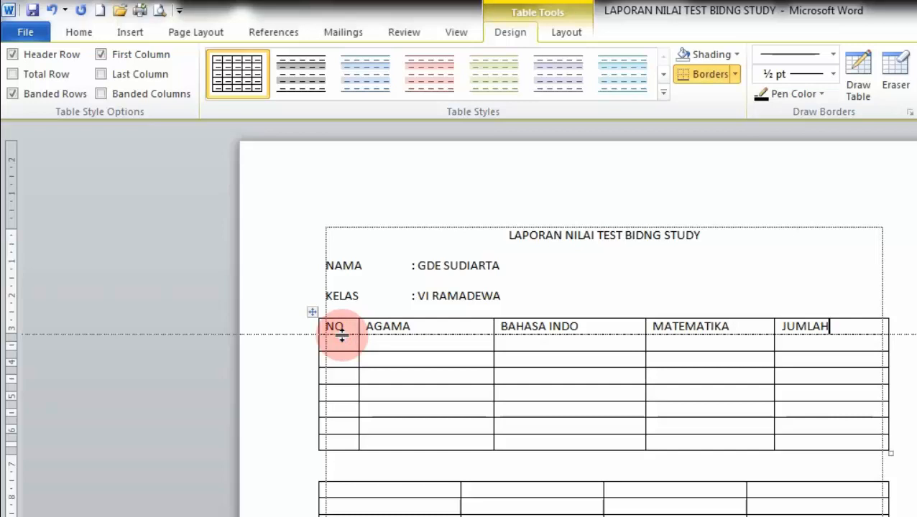
pyautogui.moveTo(342, 334); pyautogui.dragTo(343, 349)
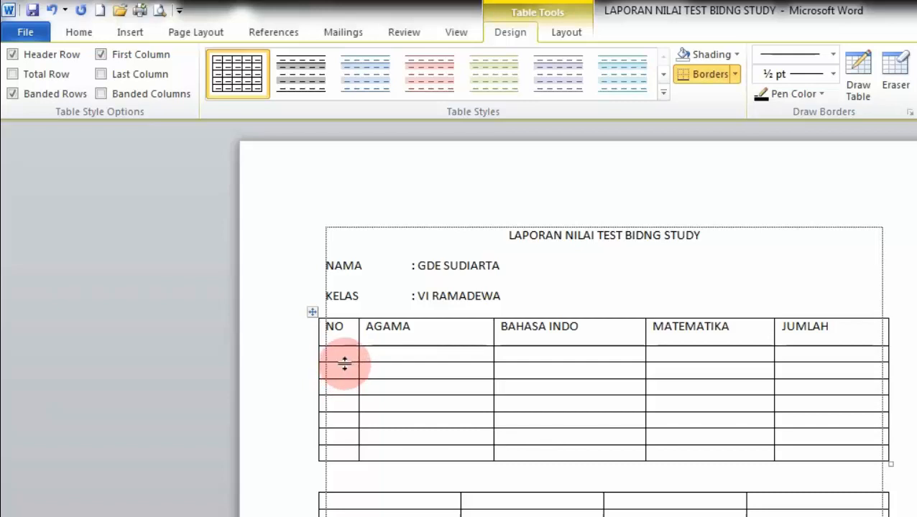
pyautogui.moveTo(344, 362); pyautogui.dragTo(344, 379)
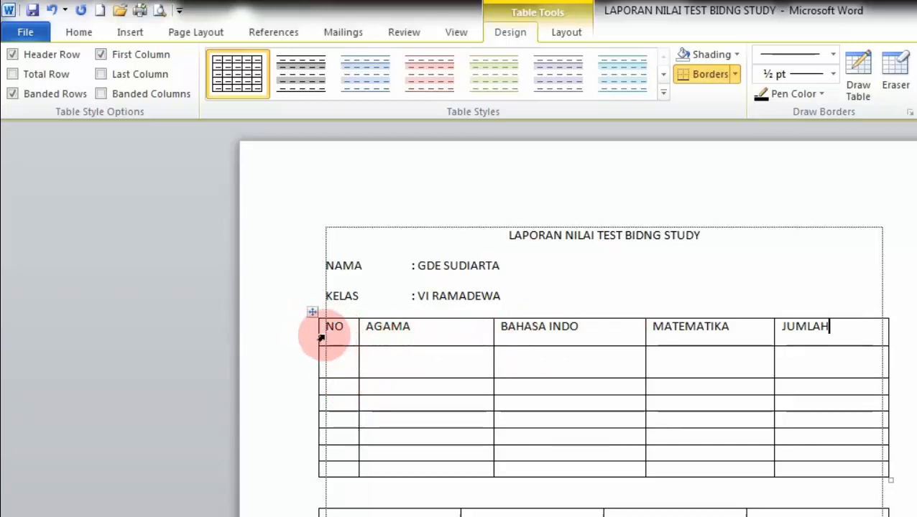
pyautogui.moveTo(321, 337); pyautogui.dragTo(804, 327)
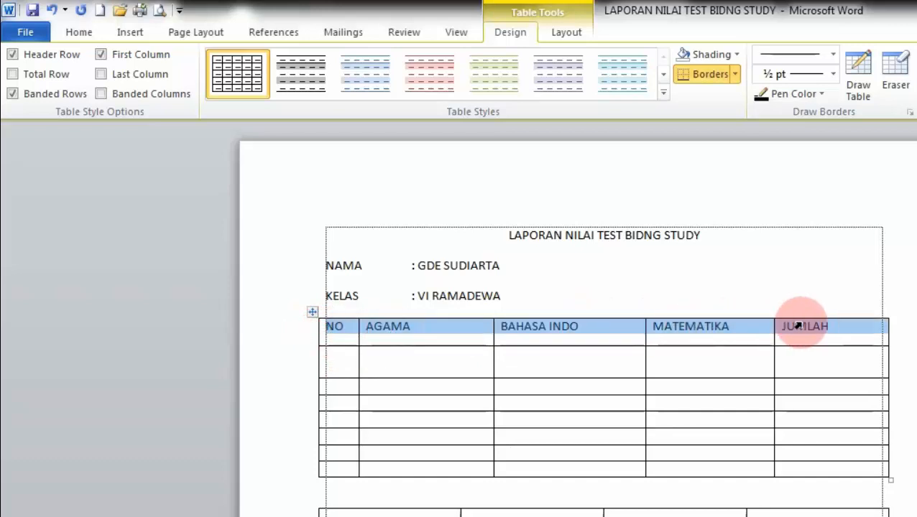
# Step: Centre the header labels NO, AGAMA, BAHASA INDO, MATEMATIKA, JUMLAH and shorten the first data row
pyautogui.click(81, 33)
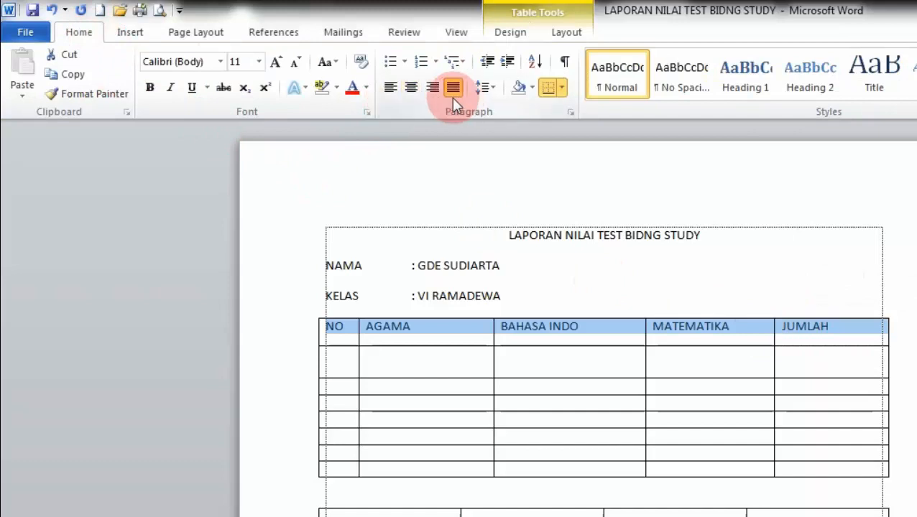
pyautogui.click(413, 97)
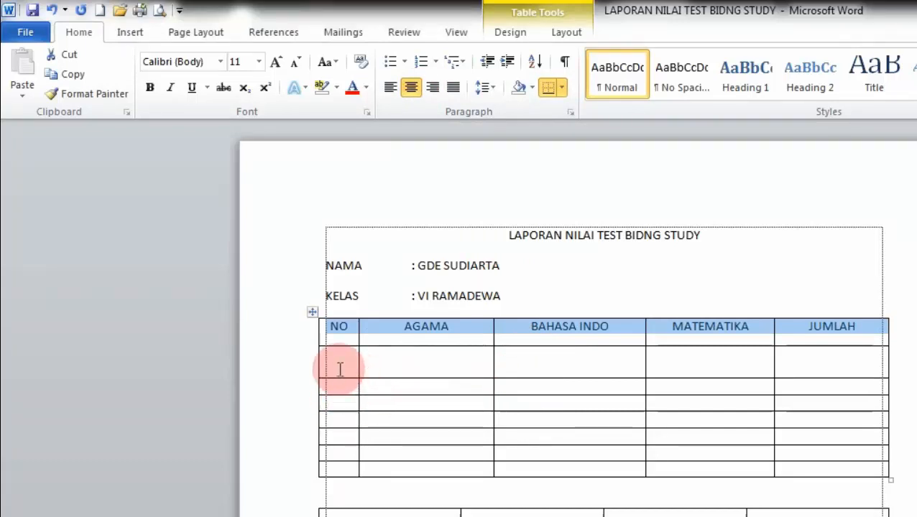
pyautogui.click(340, 376)
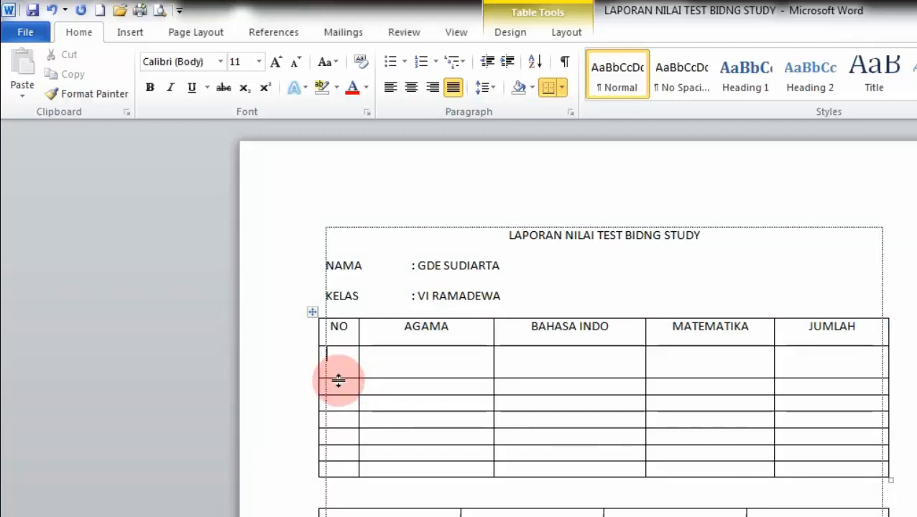
pyautogui.moveTo(338, 378); pyautogui.dragTo(338, 363)
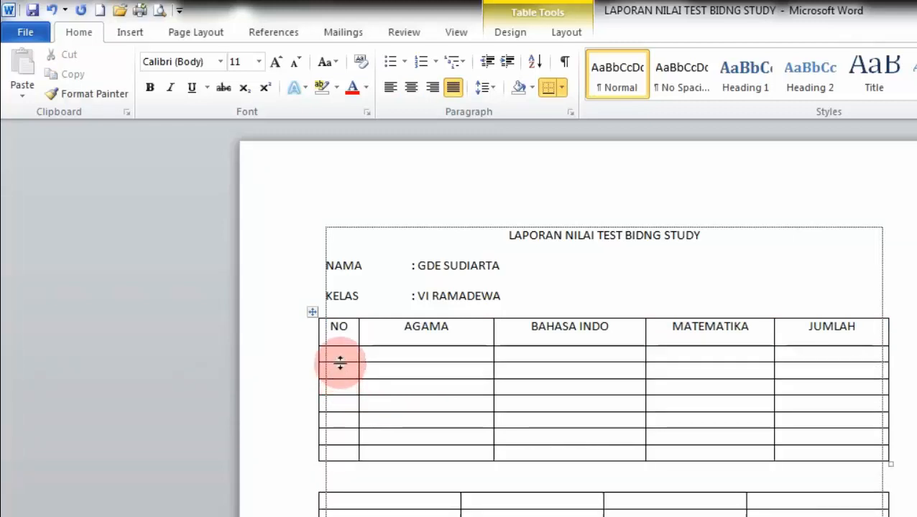
# Step: Fill data row 1 with number 1 and scores 87, 88 and 76
pyautogui.write('1')
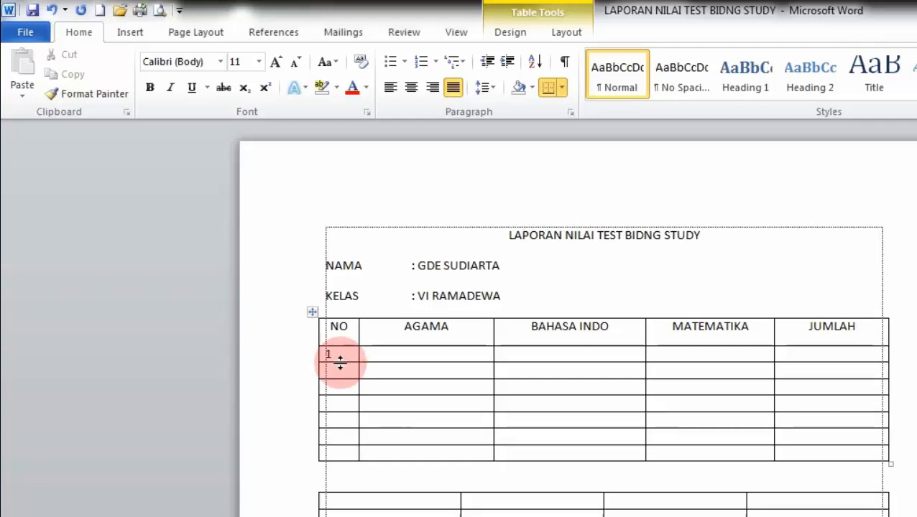
pyautogui.write('87')
pyautogui.press('Tab')
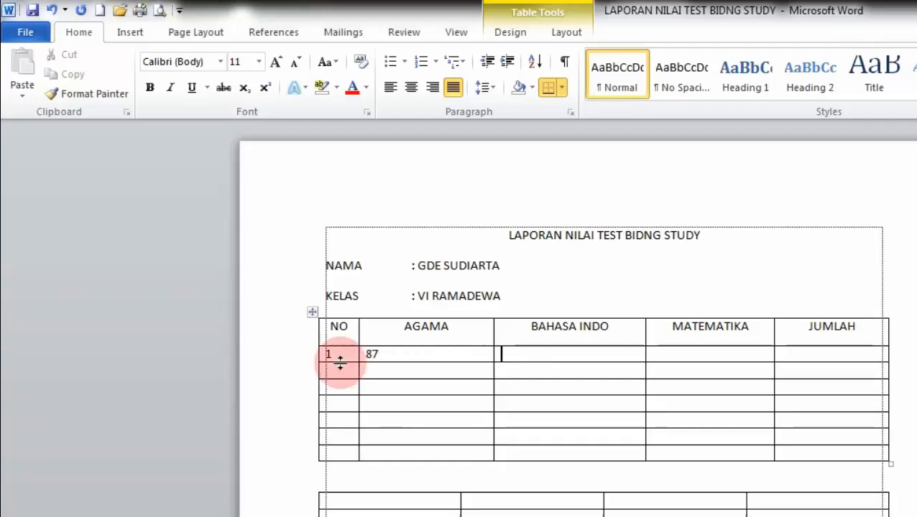
pyautogui.write('88')
pyautogui.press('Tab')
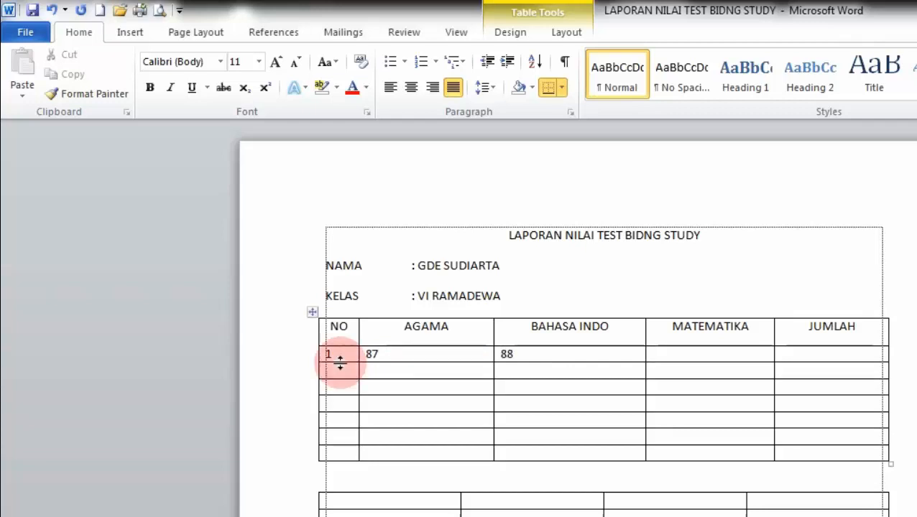
pyautogui.write('76')
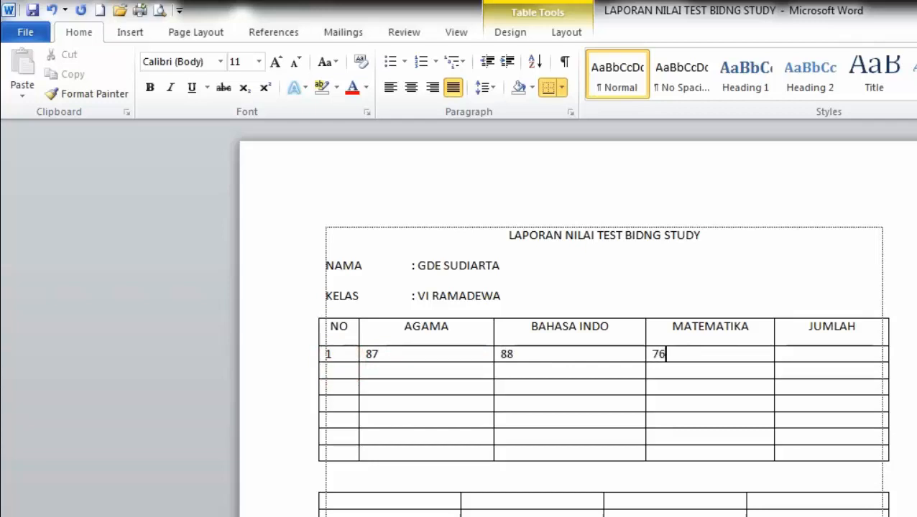
pyautogui.press('Tab')
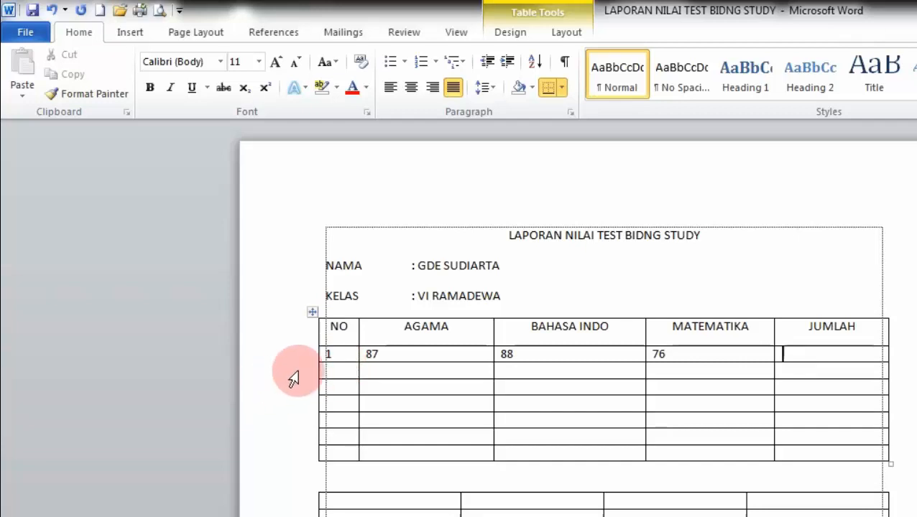
# Step: Number the second row 2 and select the AGAMA column
pyautogui.click(338, 370)
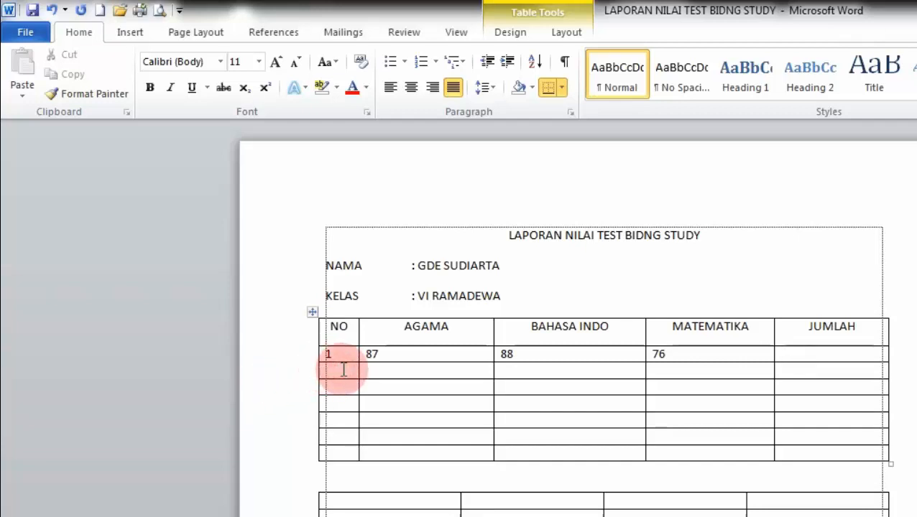
pyautogui.write('2')
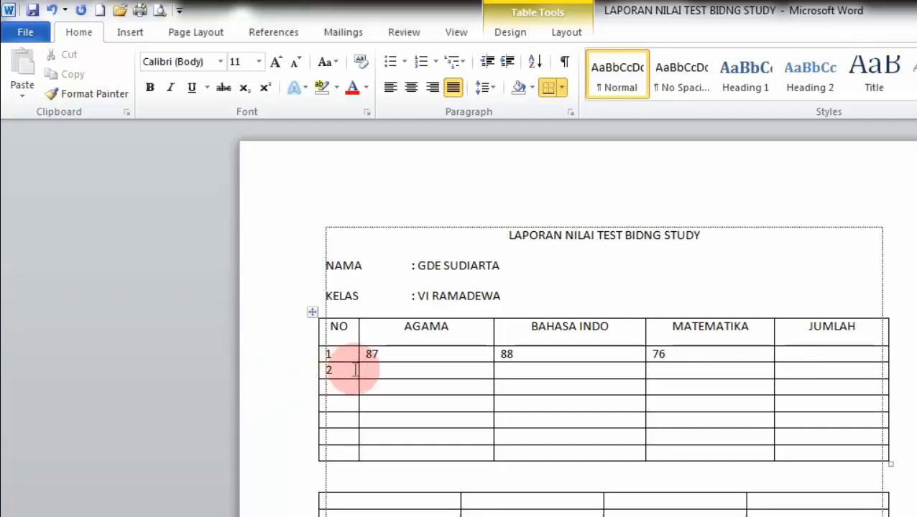
pyautogui.click(403, 380)
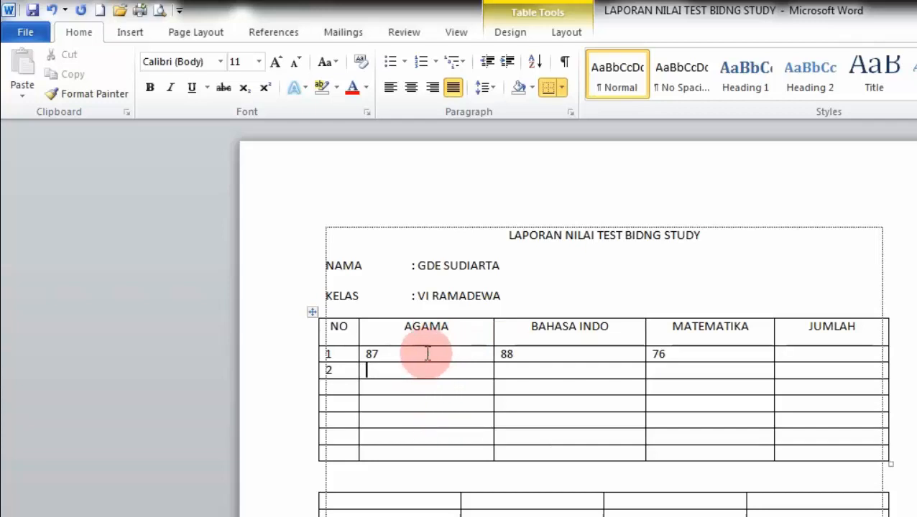
pyautogui.click(443, 316)
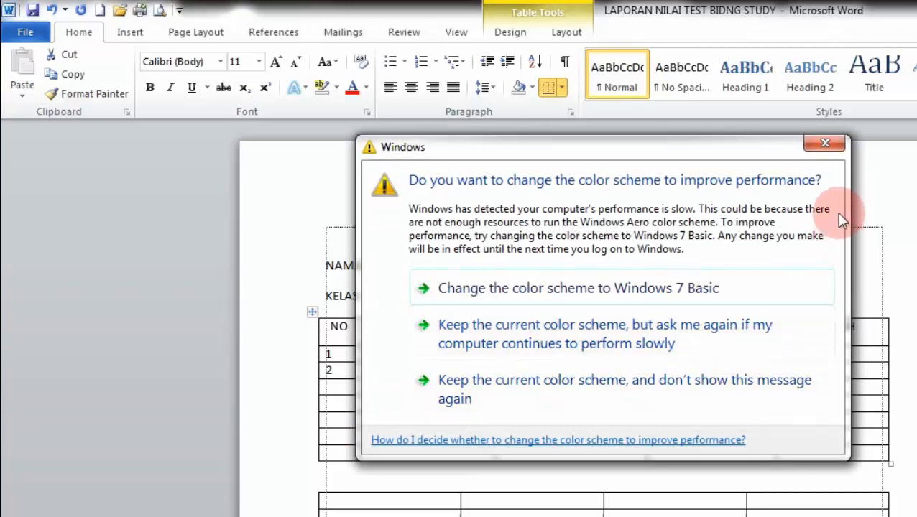
# Step: Dismiss the colour scheme warning, insert a column left of AGAMA, and head it ULANGAN
pyautogui.click(825, 144)
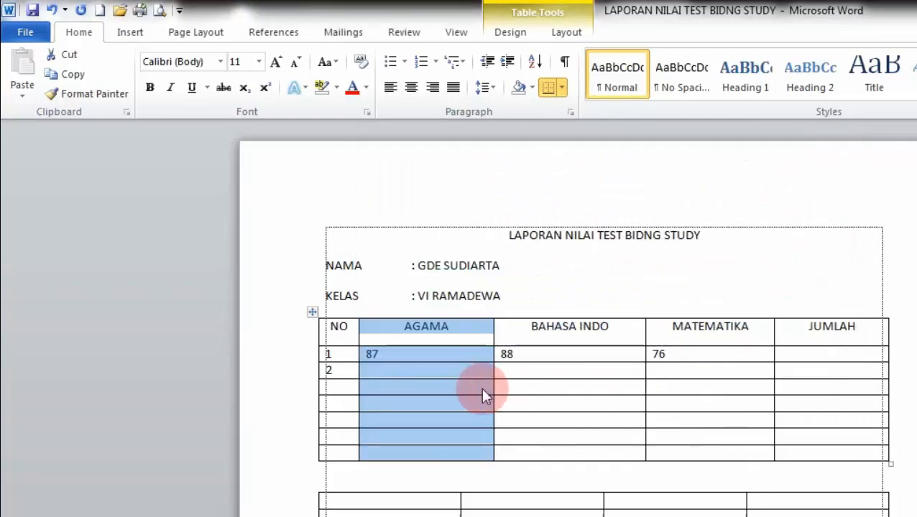
pyautogui.rightClick(434, 327)
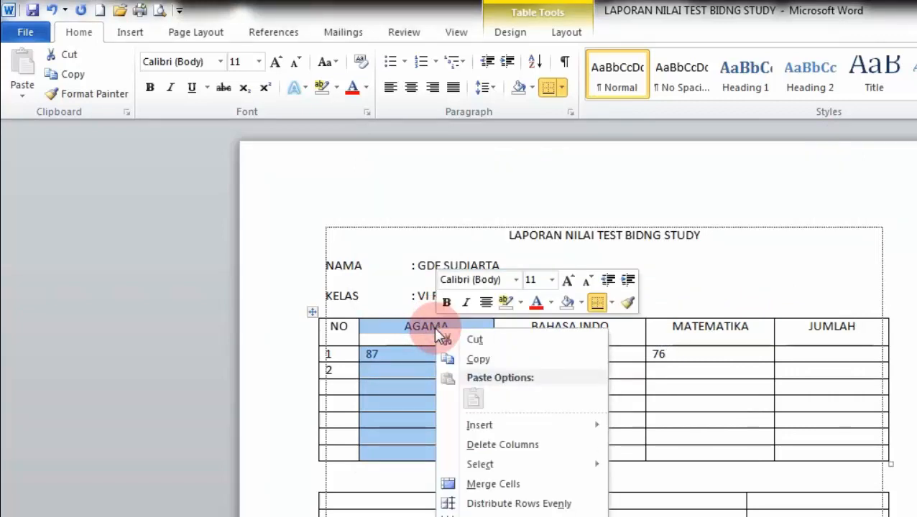
pyautogui.moveTo(496, 425)
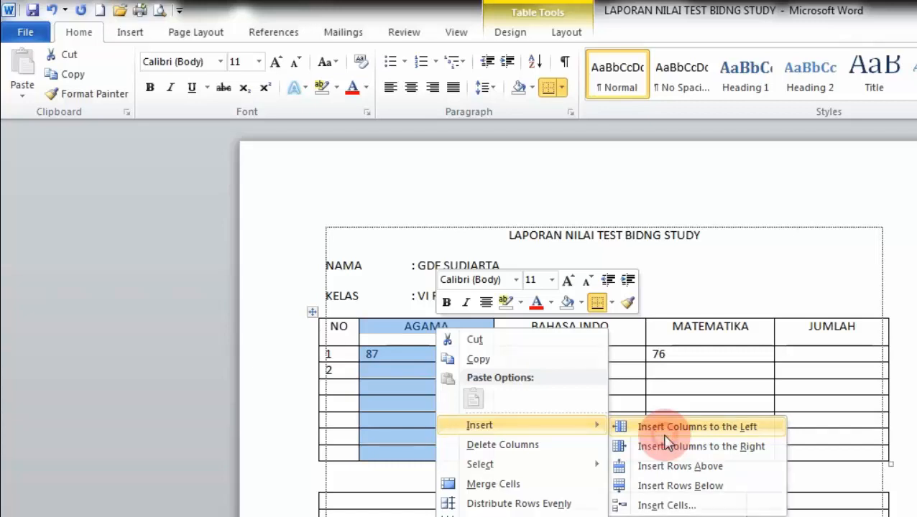
pyautogui.click(666, 433)
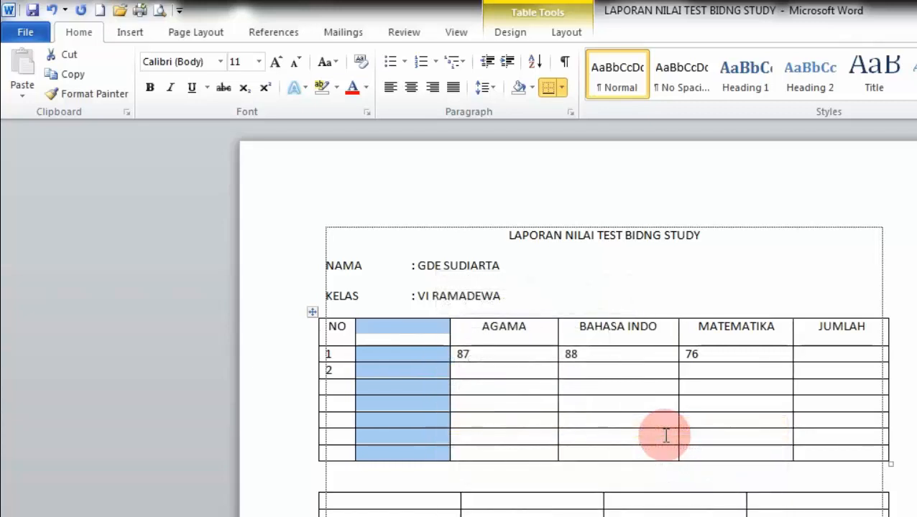
pyautogui.click(404, 356)
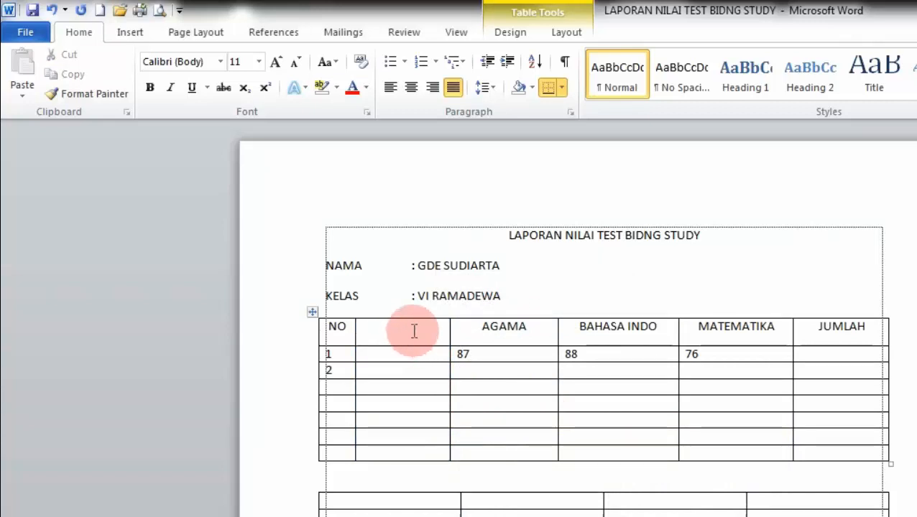
pyautogui.click(414, 330)
pyautogui.write('U')
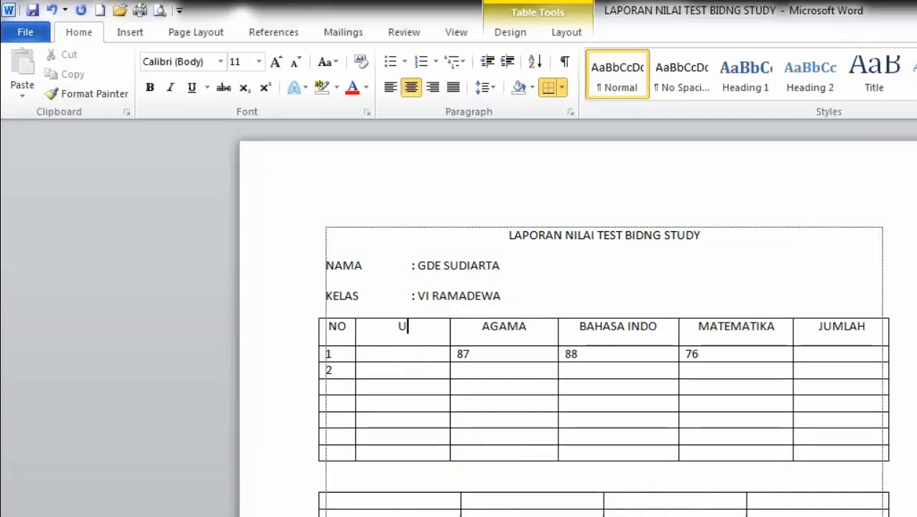
pyautogui.write('LANGAN')
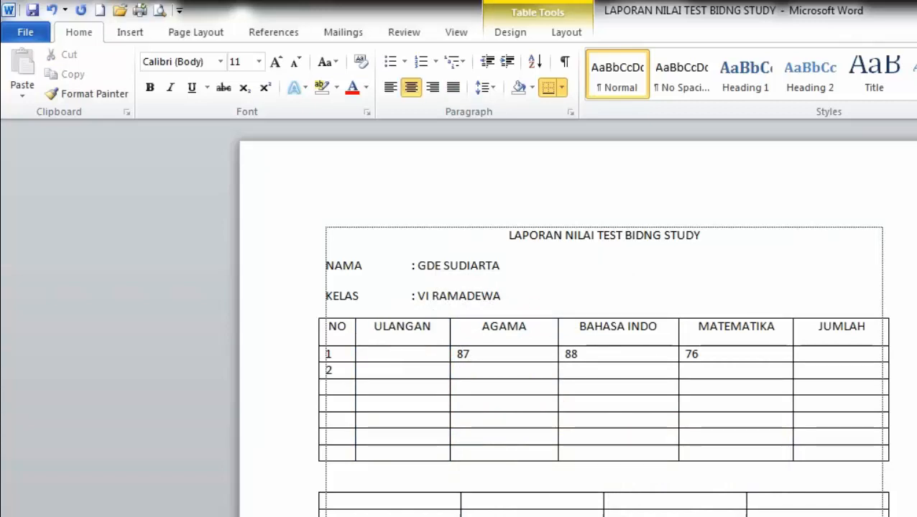
# Step: Enter I, II and III down the ULANGAN column
pyautogui.click(412, 353)
pyautogui.write('I')
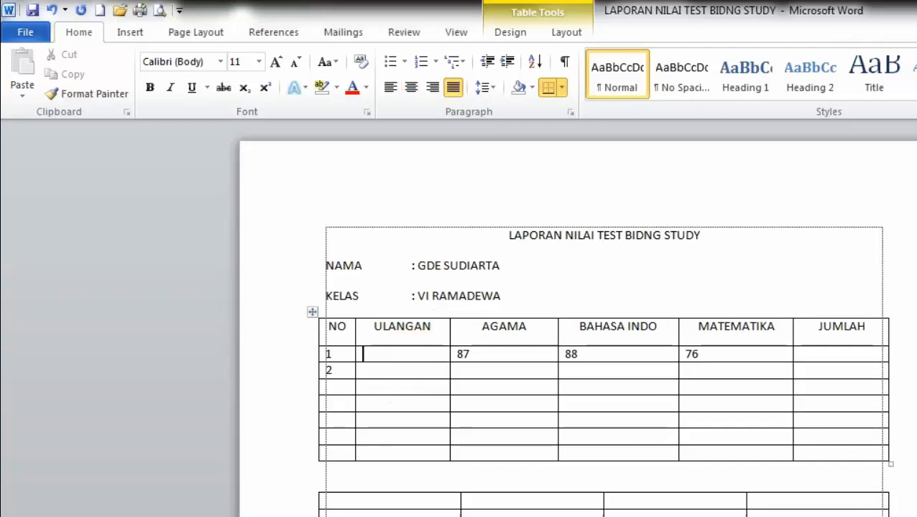
pyautogui.press('Down')
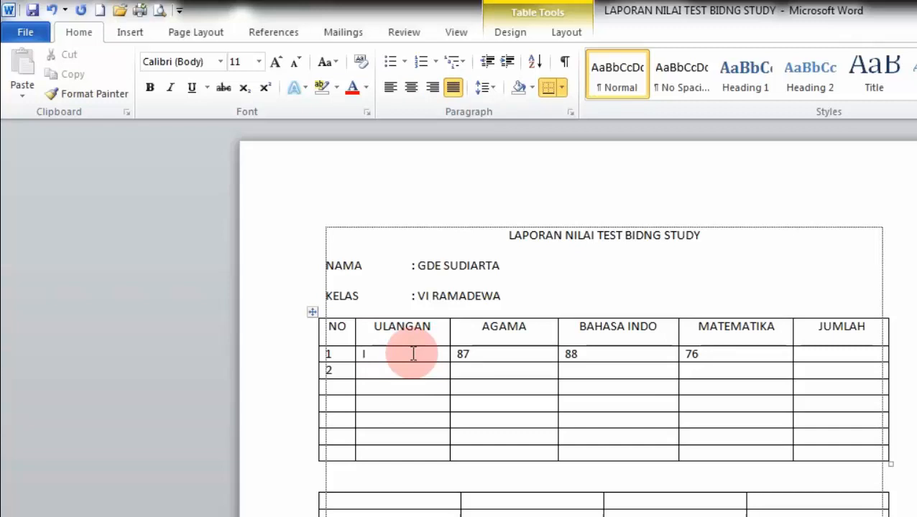
pyautogui.write('II')
pyautogui.press('Down')
pyautogui.write('I')
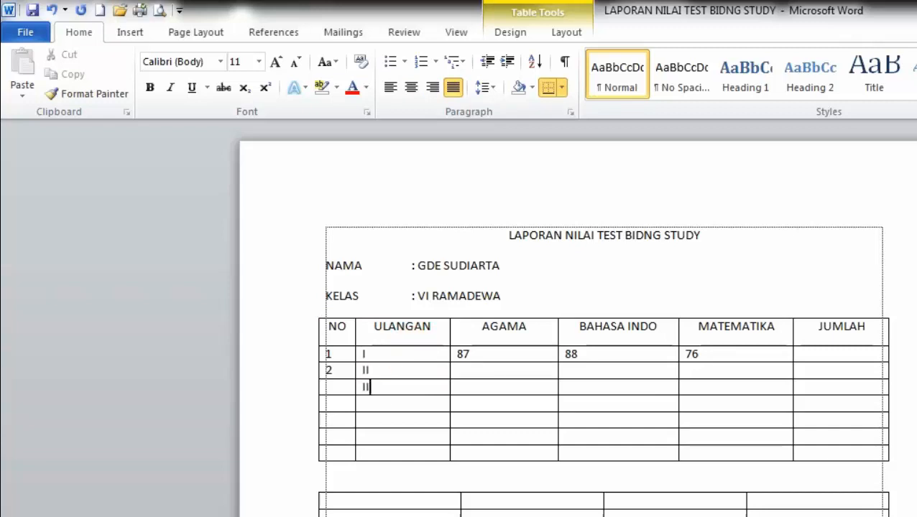
pyautogui.write('II')
pyautogui.press('Down')
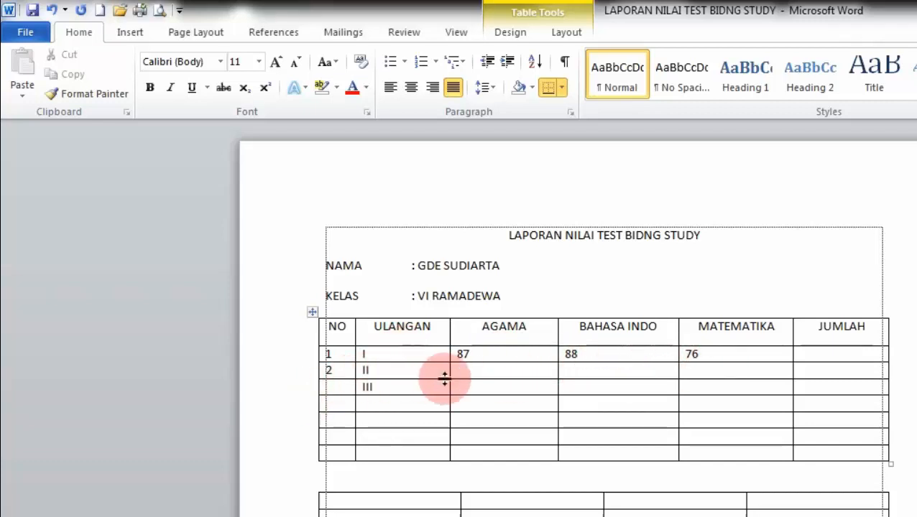
# Step: Enter row 2's AGAMA, BAHASA INDO and MATEMATIKA scores 90, 87 and 80
pyautogui.click(475, 377)
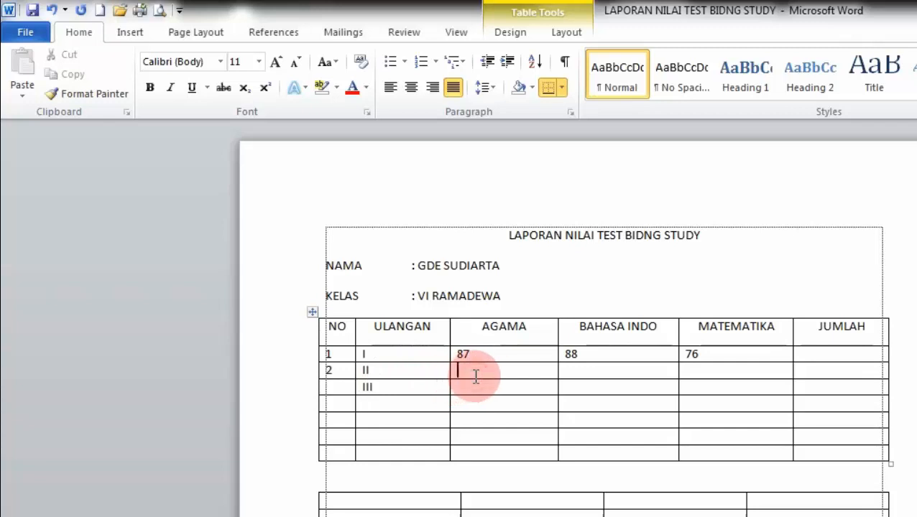
pyautogui.write('90')
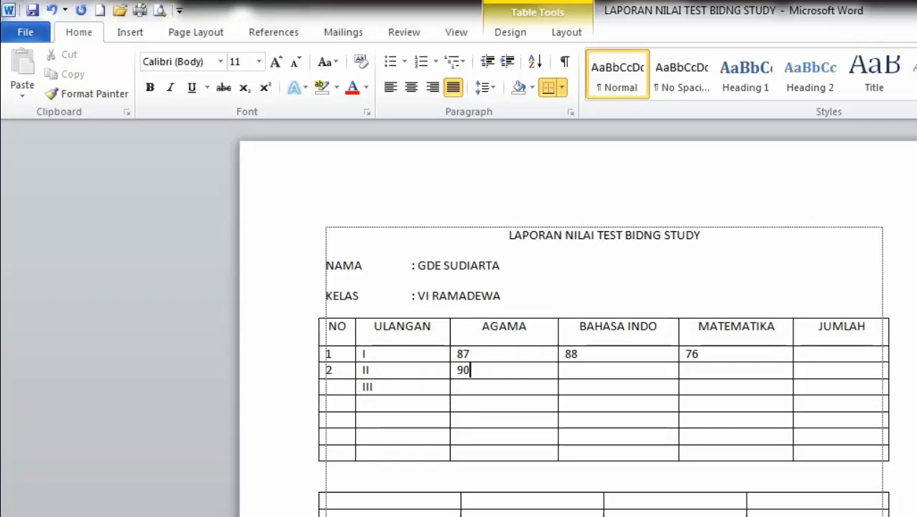
pyautogui.press('Tab')
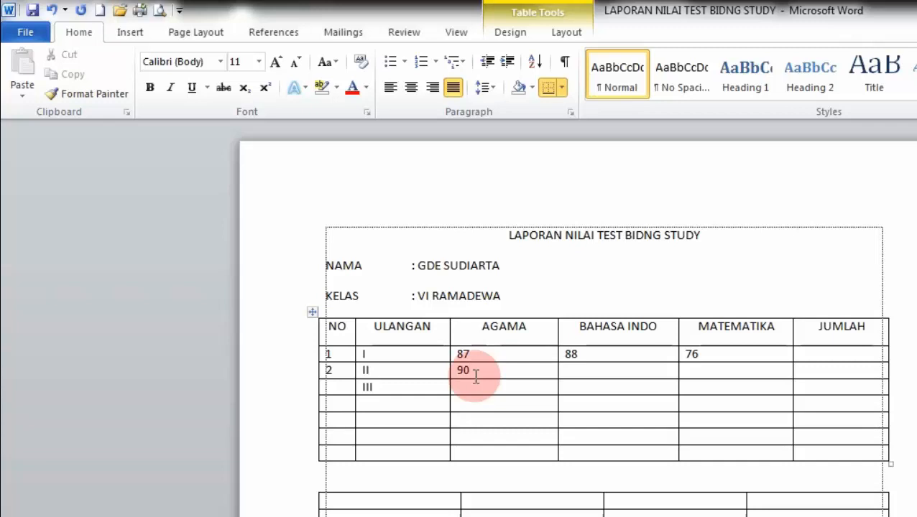
pyautogui.write('87')
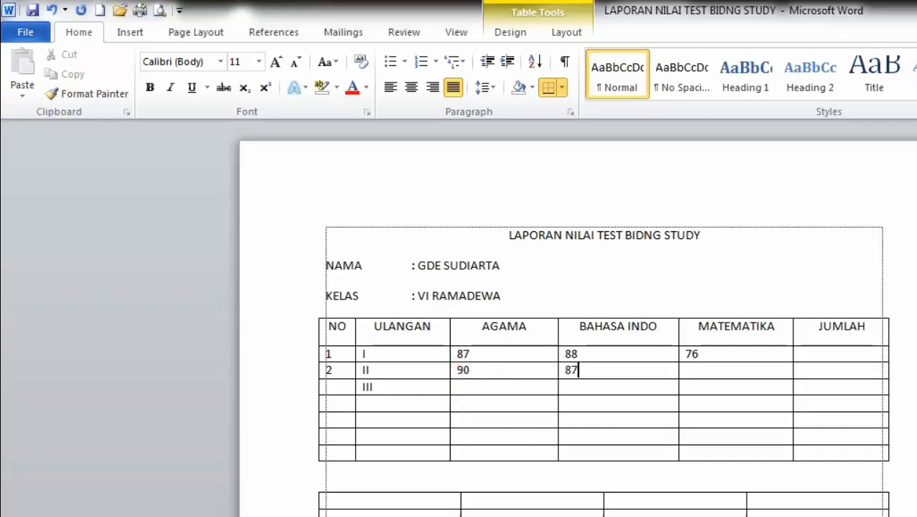
pyautogui.press('Tab')
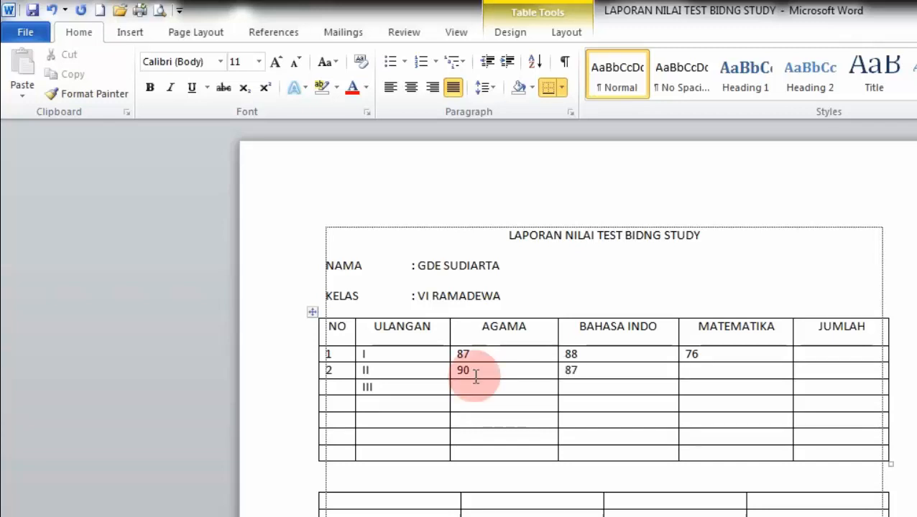
pyautogui.write('80')
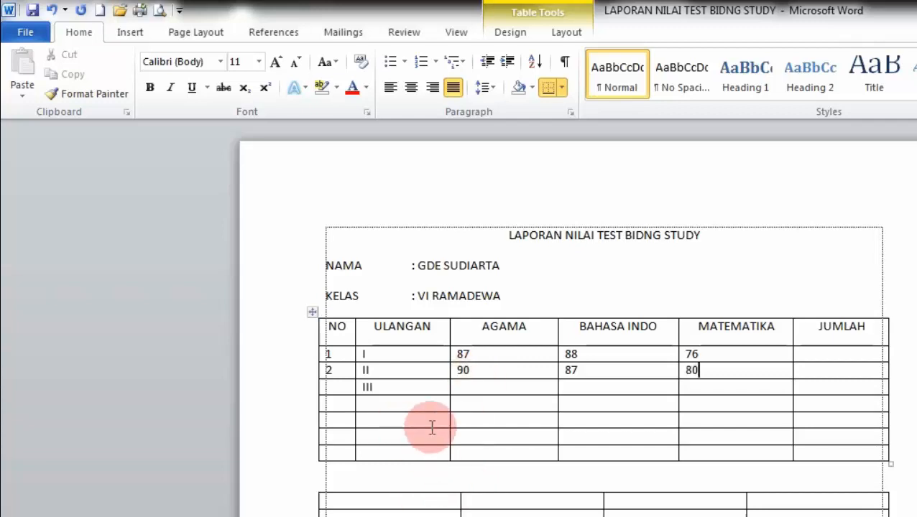
# Step: Centre the contents of the first three data rows and number row 3 as 3
pyautogui.moveTo(331, 355); pyautogui.dragTo(806, 390)
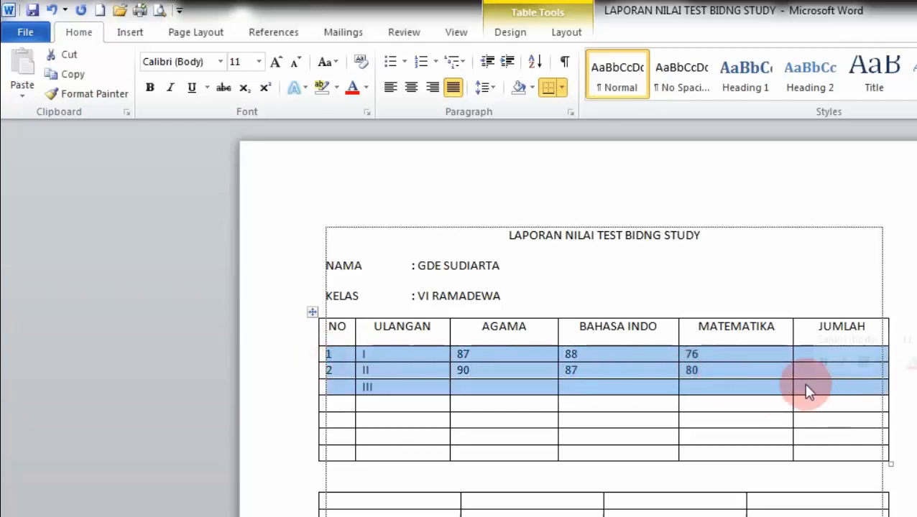
pyautogui.click(411, 92)
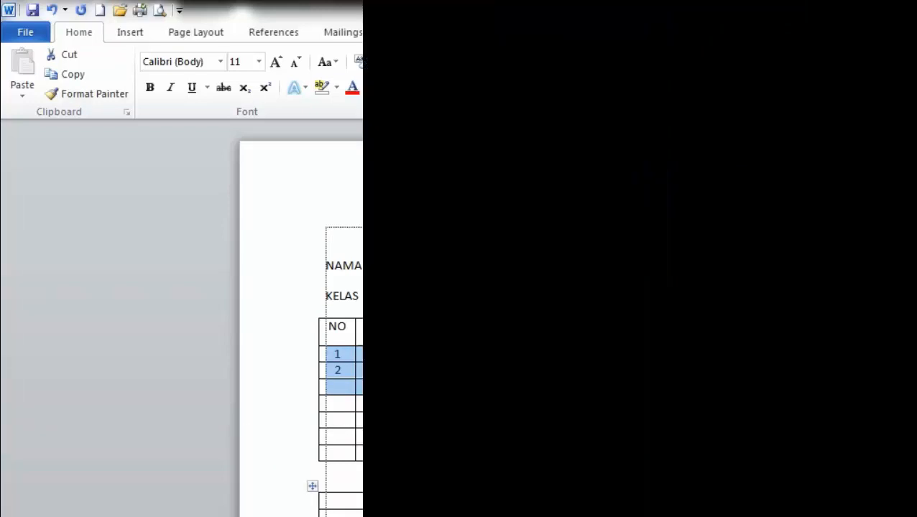
pyautogui.click(482, 443)
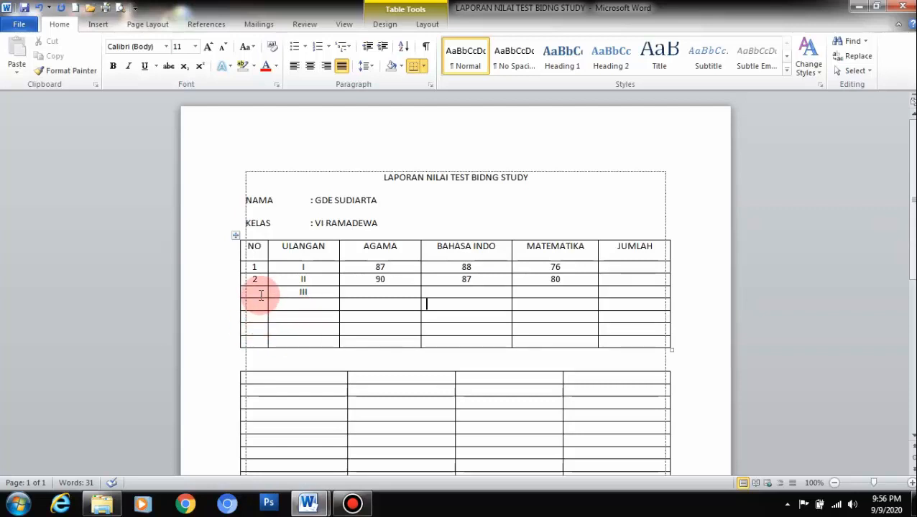
pyautogui.click(260, 295)
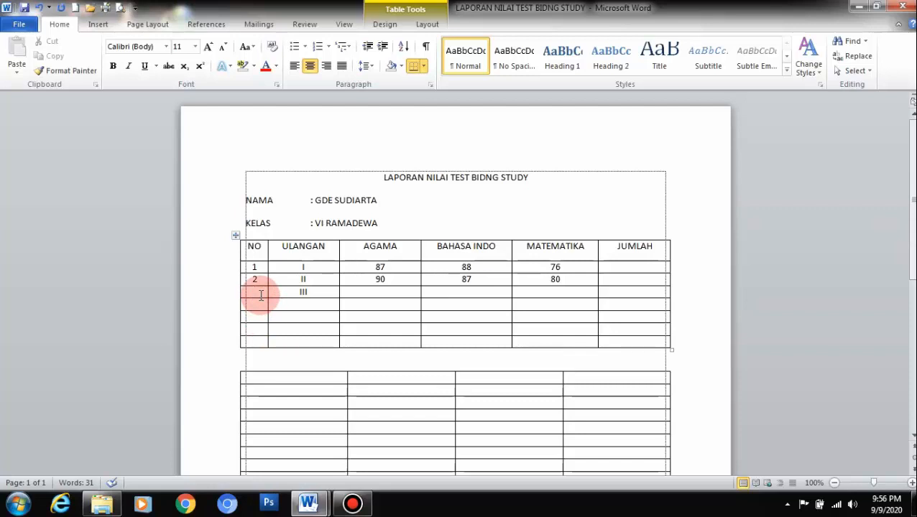
pyautogui.write('3')
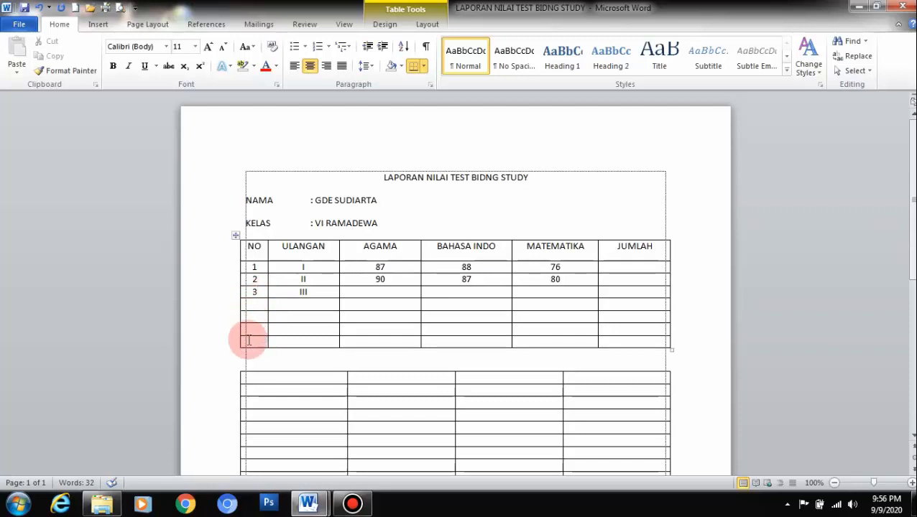
# Step: Delete the empty rows beneath the grade data in the table
pyautogui.click(220, 316)
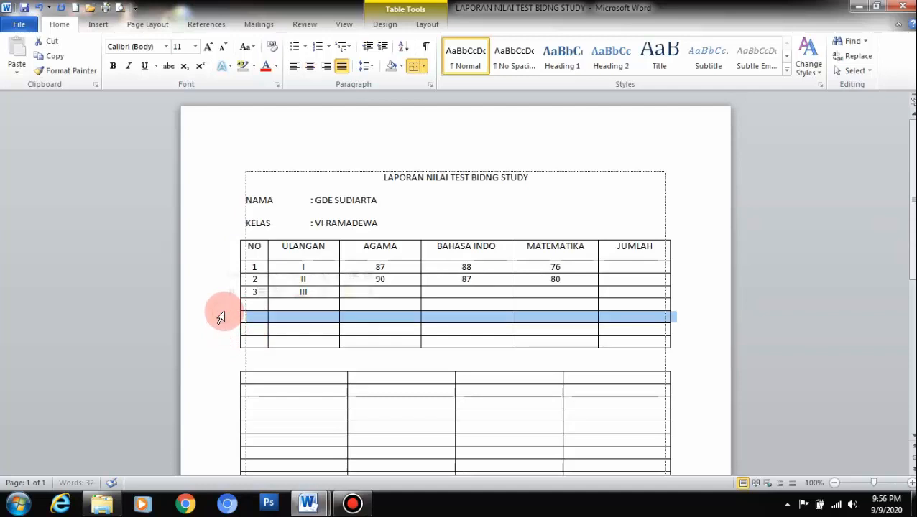
pyautogui.moveTo(222, 307); pyautogui.dragTo(274, 348)
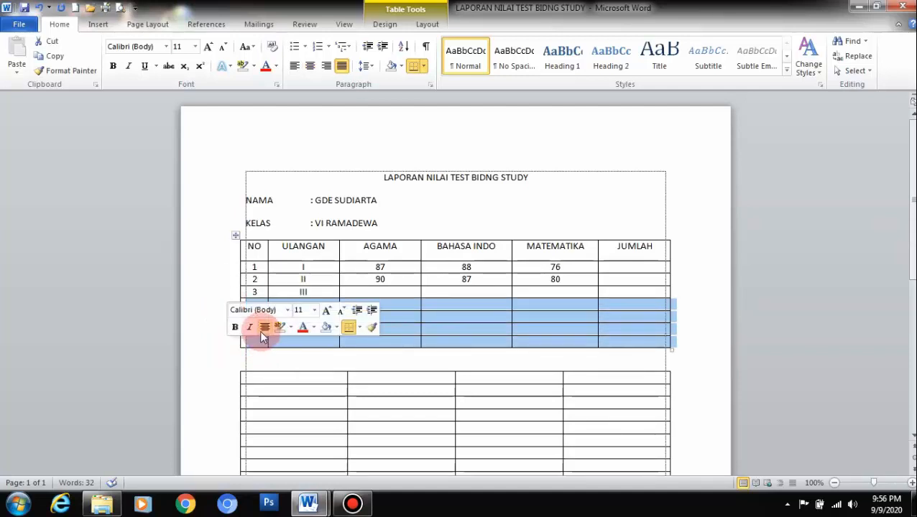
pyautogui.rightClick(391, 305)
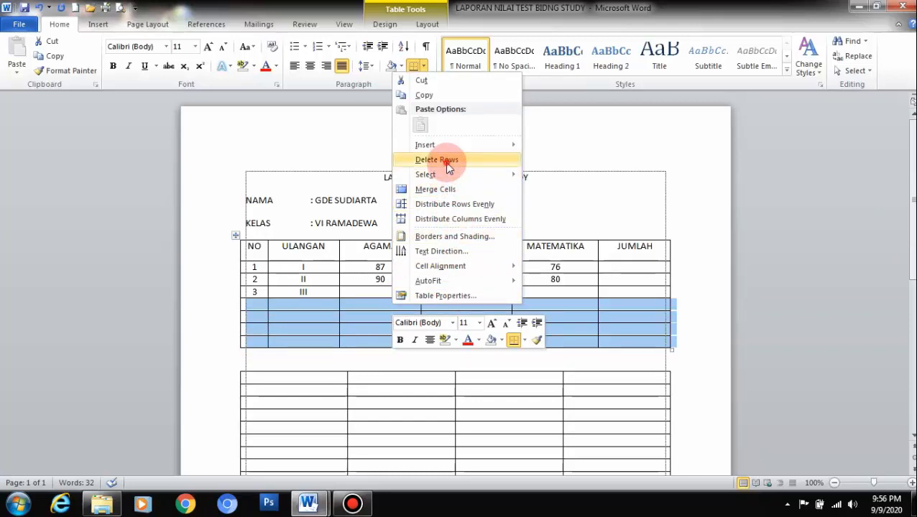
pyautogui.click(447, 160)
# Step: Cut both empty tables below the grade table out of the document
pyautogui.scroll(-2, 453, 345)
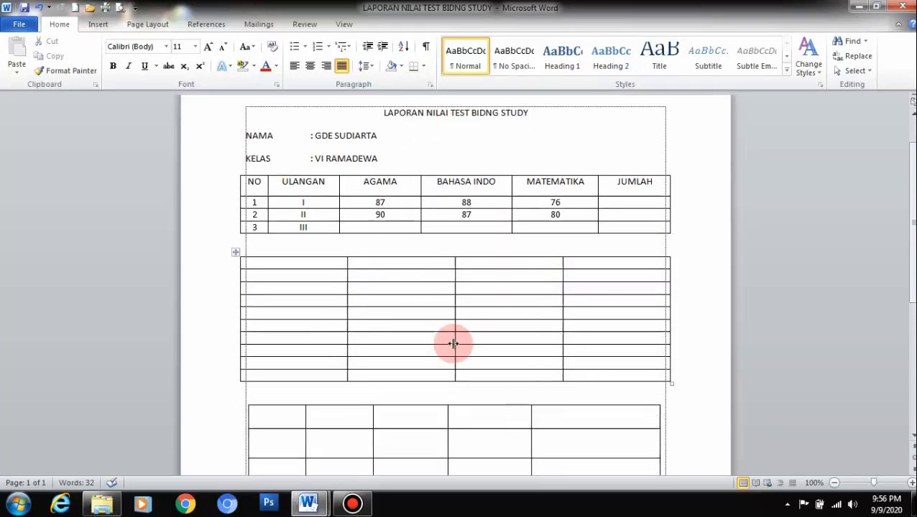
pyautogui.scroll(-3, 453, 344)
pyautogui.scroll(2, 279, 228)
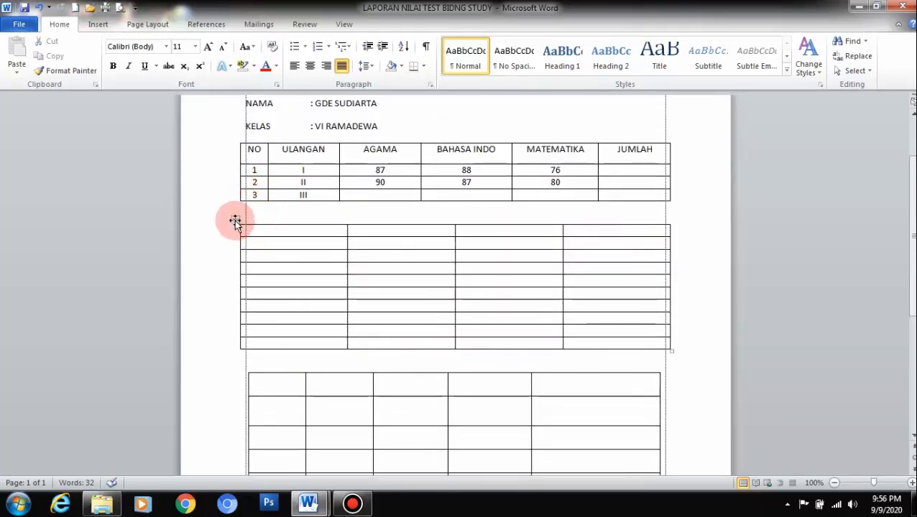
pyautogui.click(235, 221)
pyautogui.rightClick(236, 221)
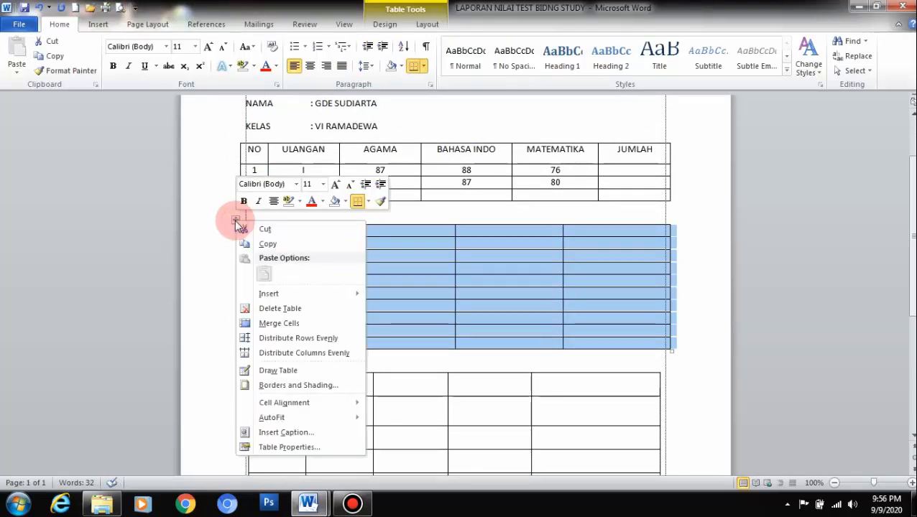
pyautogui.click(249, 227)
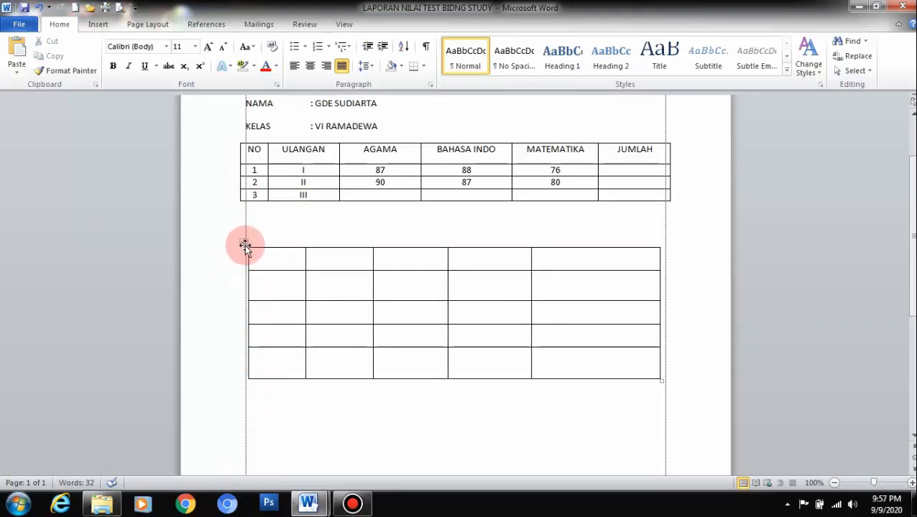
pyautogui.click(244, 244)
pyautogui.rightClick(245, 246)
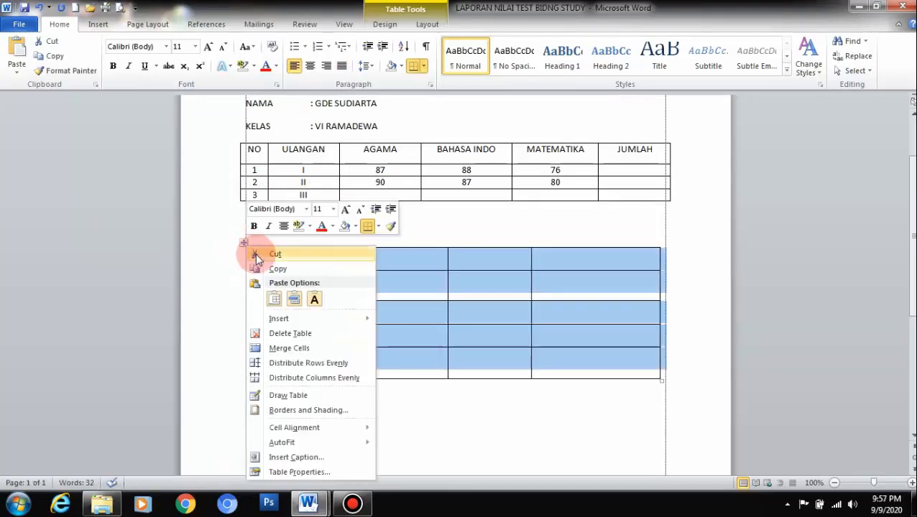
pyautogui.click(257, 254)
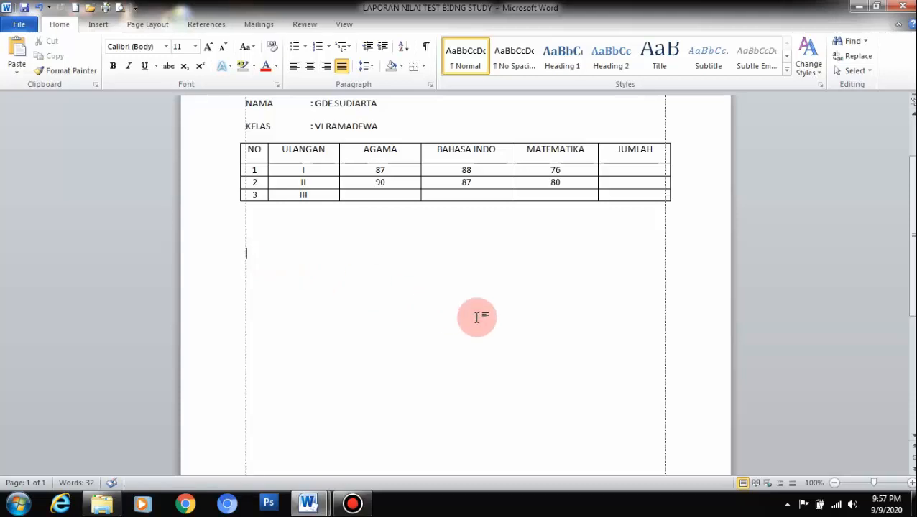
# Step: Make the header row's label text red
pyautogui.scroll(3, 381, 278)
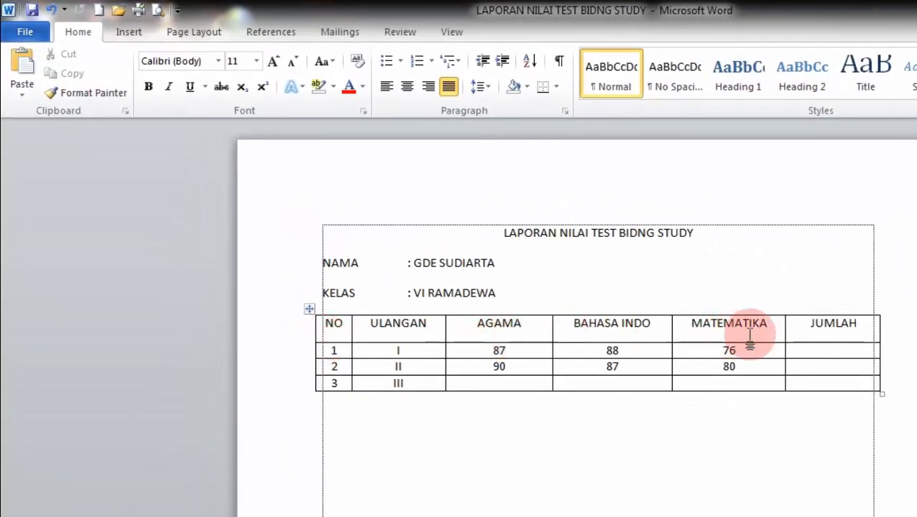
pyautogui.click(305, 343)
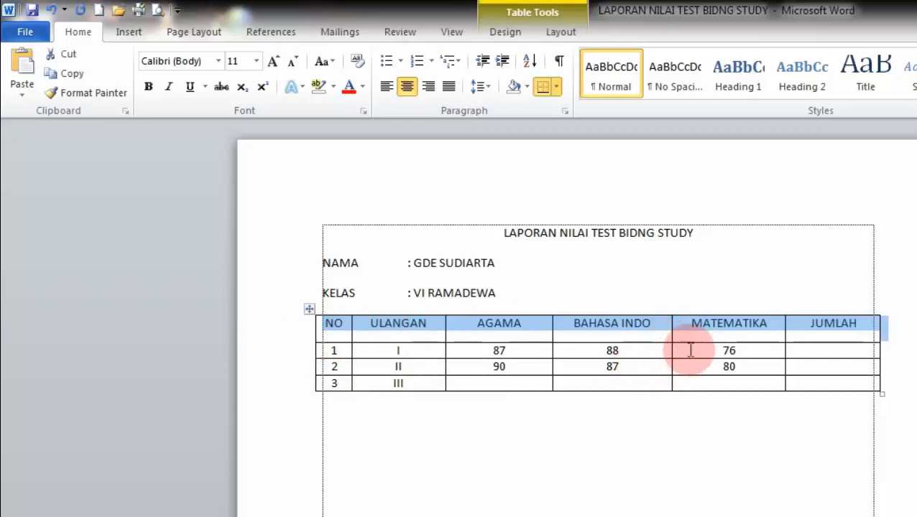
pyautogui.click(362, 92)
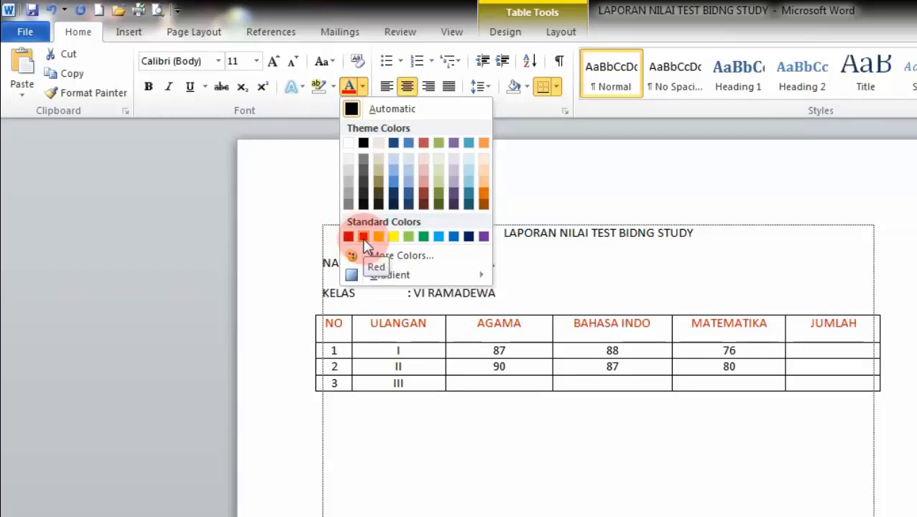
pyautogui.click(364, 238)
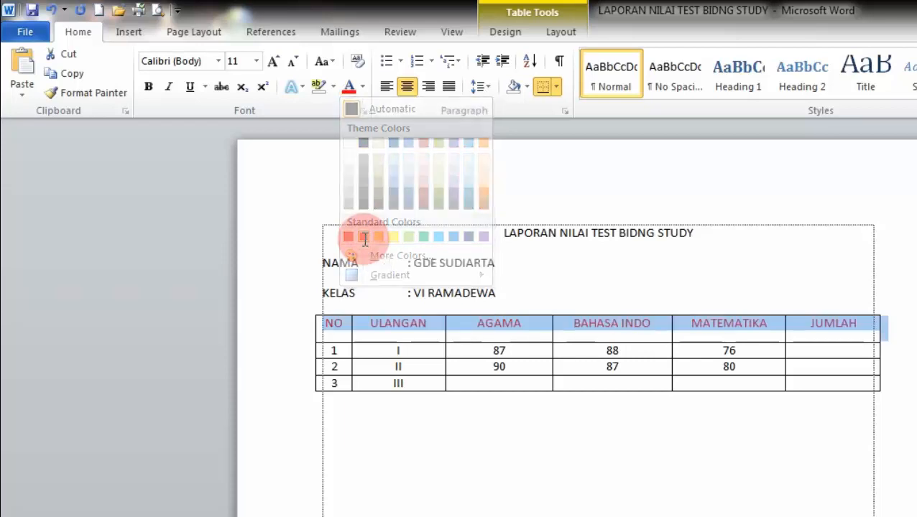
pyautogui.click(528, 335)
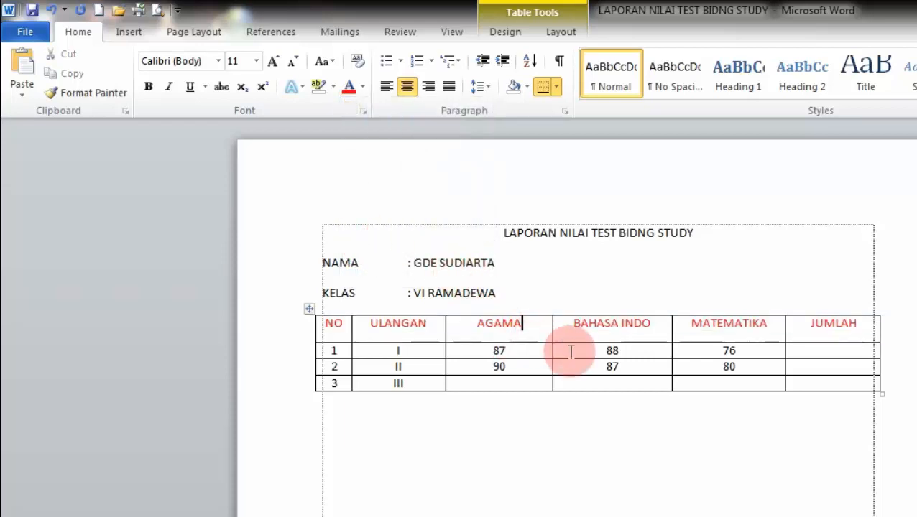
# Step: Give the header row a yellow background shading
pyautogui.click(297, 338)
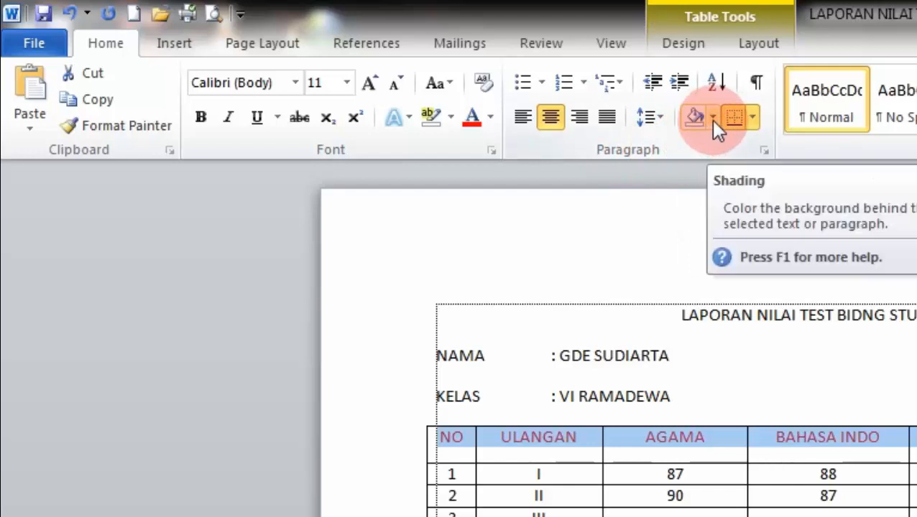
pyautogui.click(712, 119)
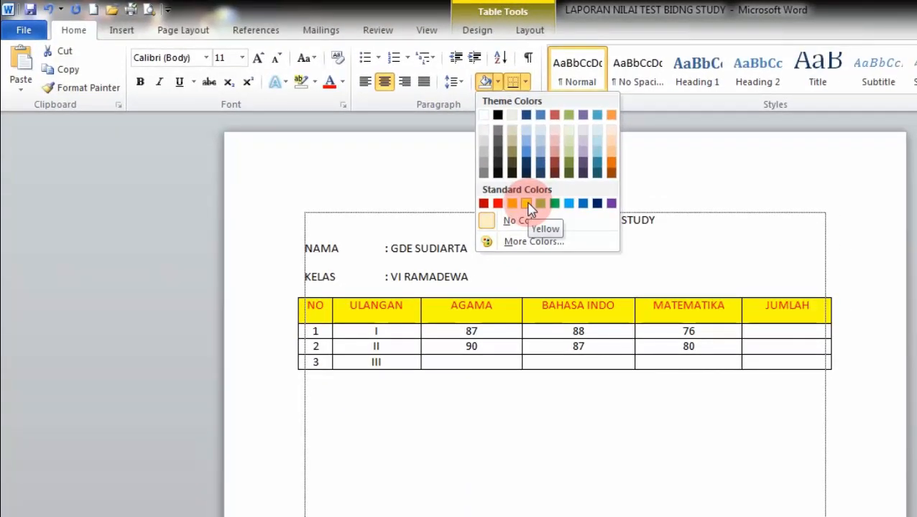
pyautogui.click(529, 206)
pyautogui.click(559, 379)
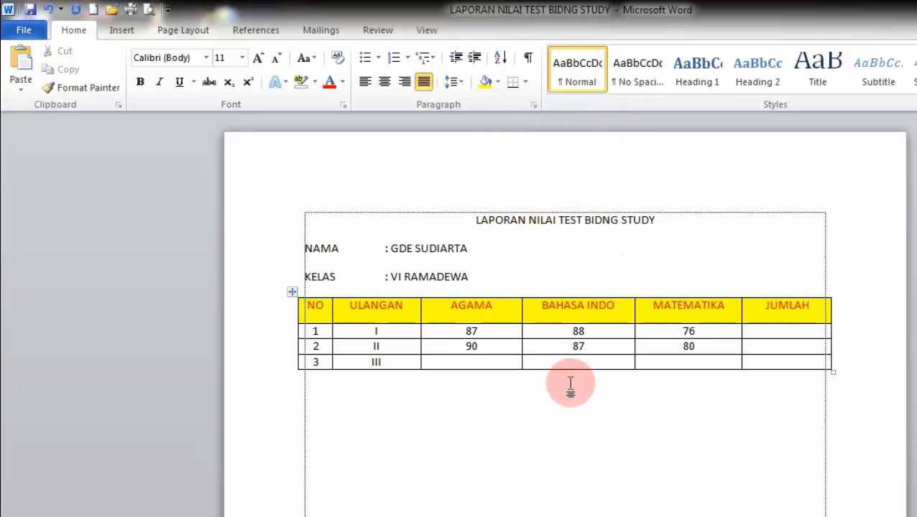
# Step: Change the header row shading to green and its text colour to white
pyautogui.click(274, 314)
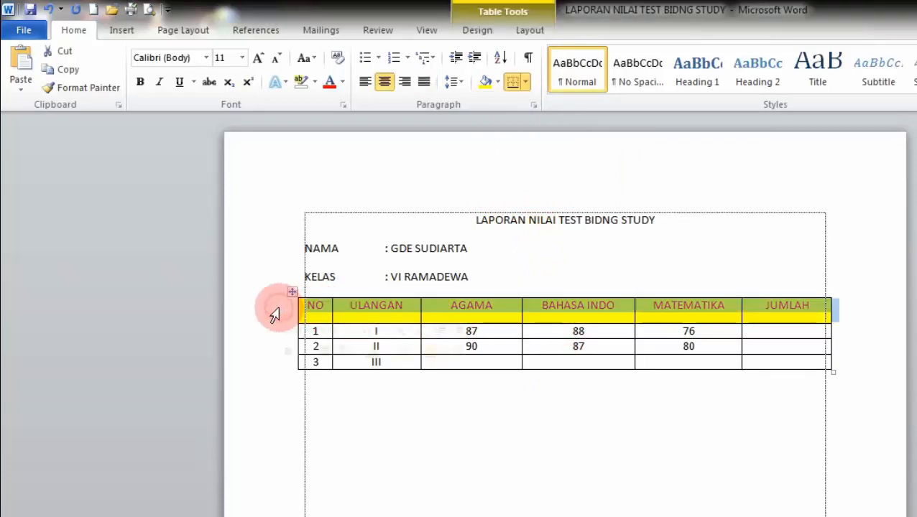
pyautogui.click(498, 82)
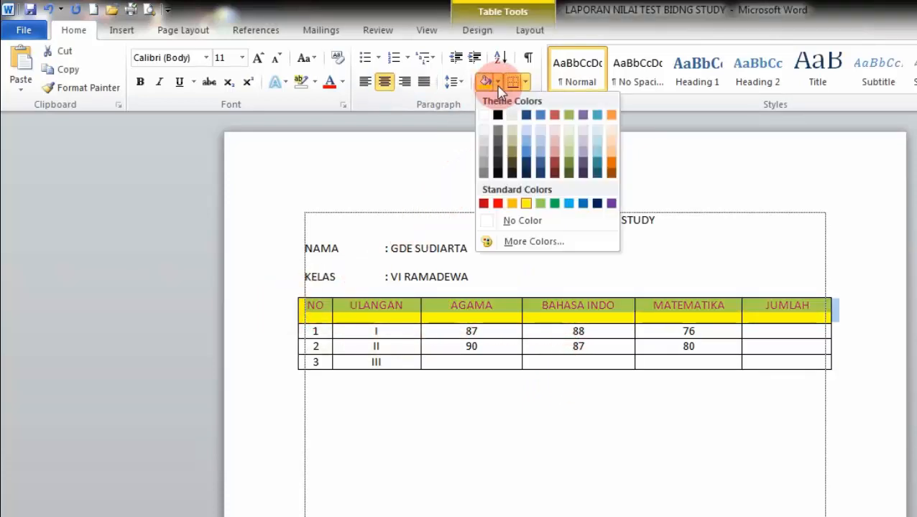
pyautogui.click(553, 204)
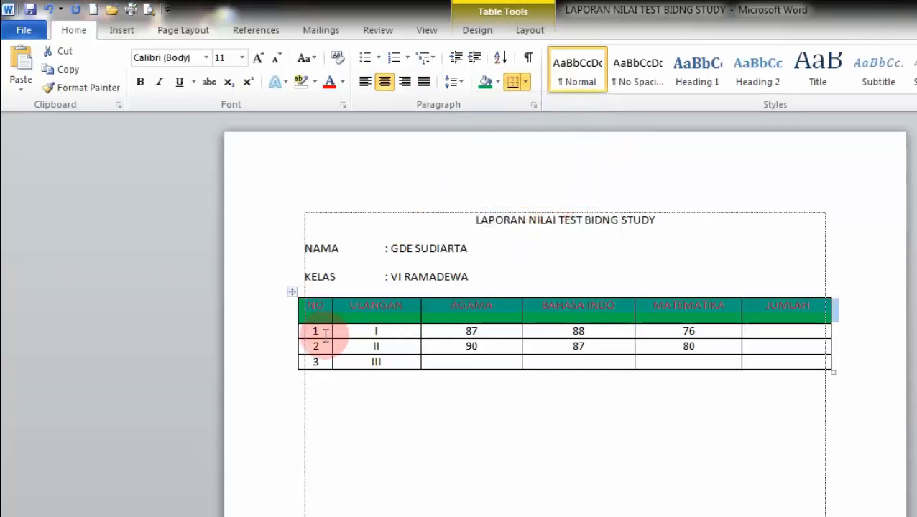
pyautogui.click(343, 83)
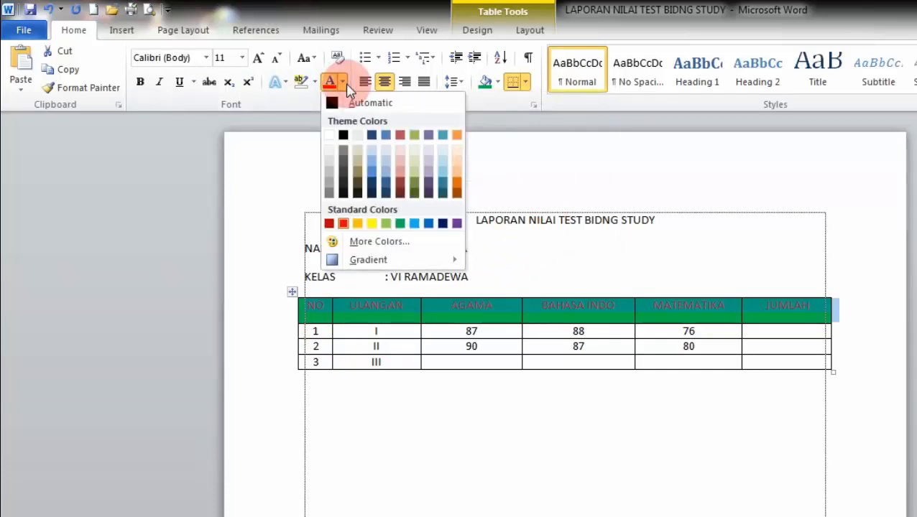
pyautogui.click(331, 135)
pyautogui.click(434, 418)
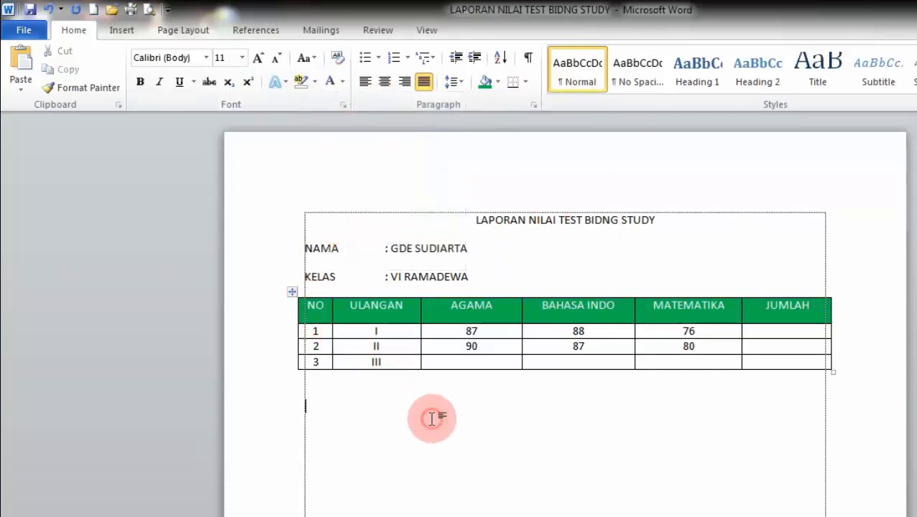
# Step: Make the header text bold italic in Britannic Bold at size 12
pyautogui.click(281, 310)
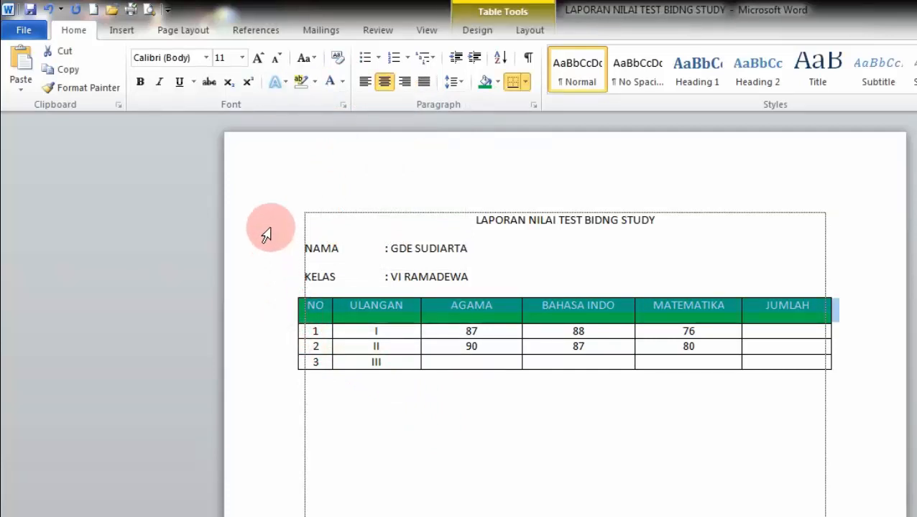
pyautogui.click(141, 85)
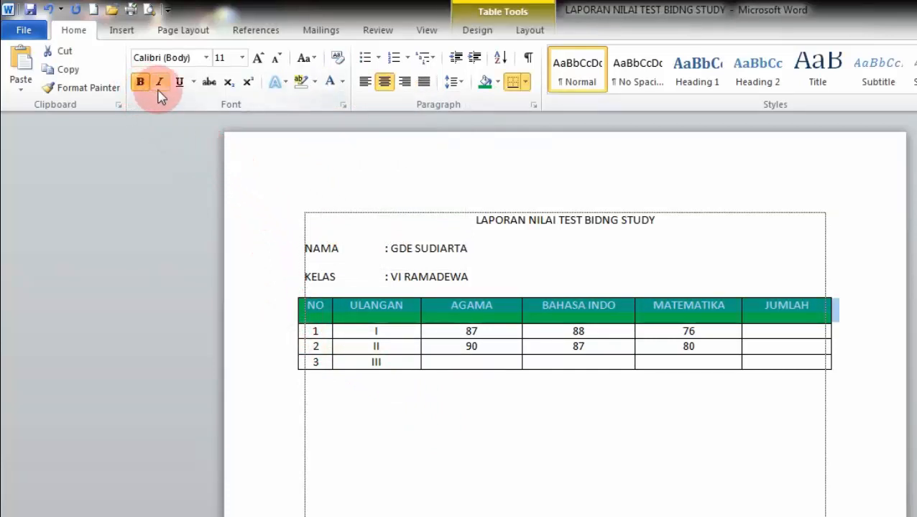
pyautogui.click(160, 84)
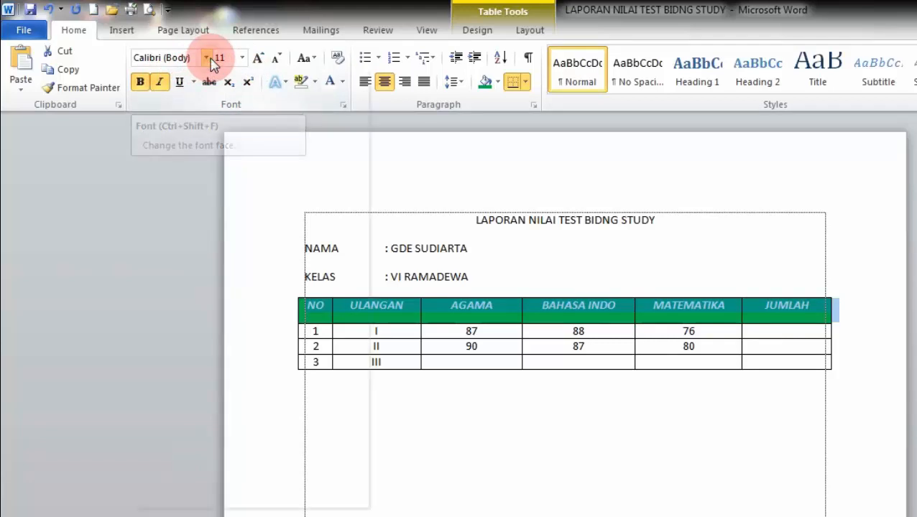
pyautogui.click(207, 58)
pyautogui.click(176, 152)
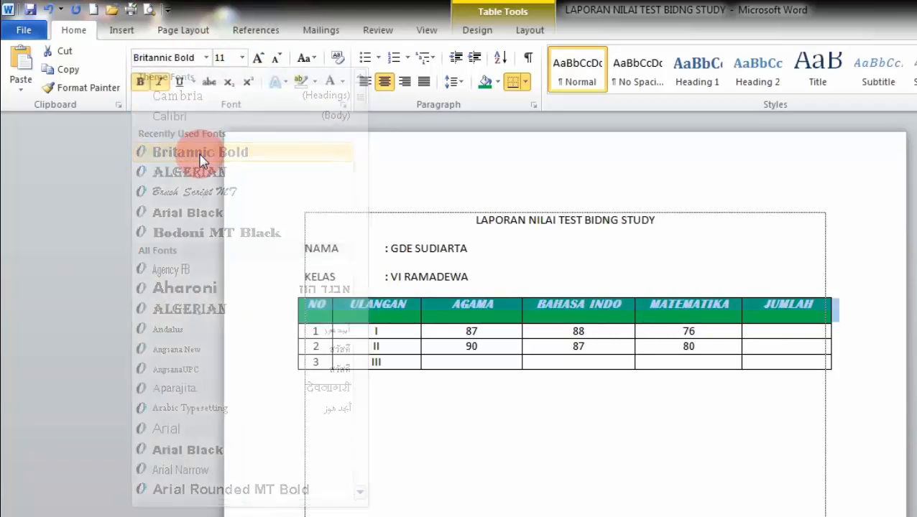
pyautogui.click(243, 57)
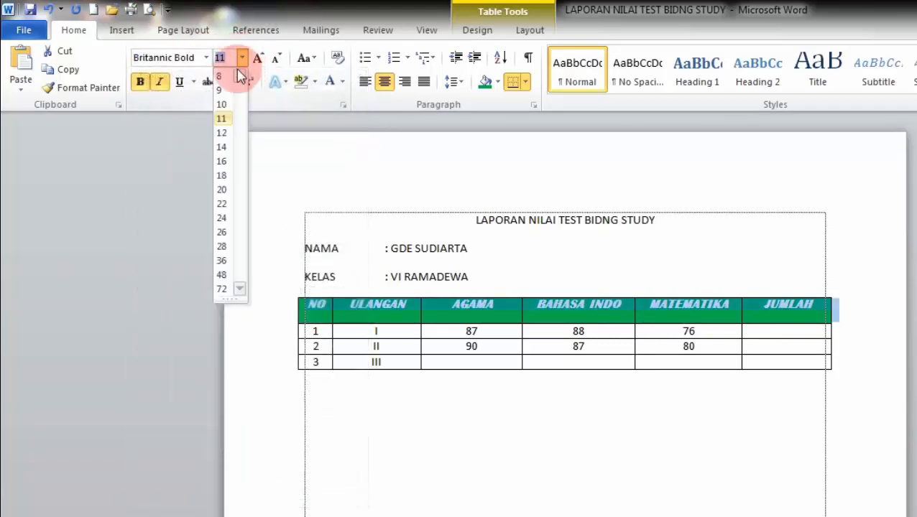
pyautogui.click(222, 134)
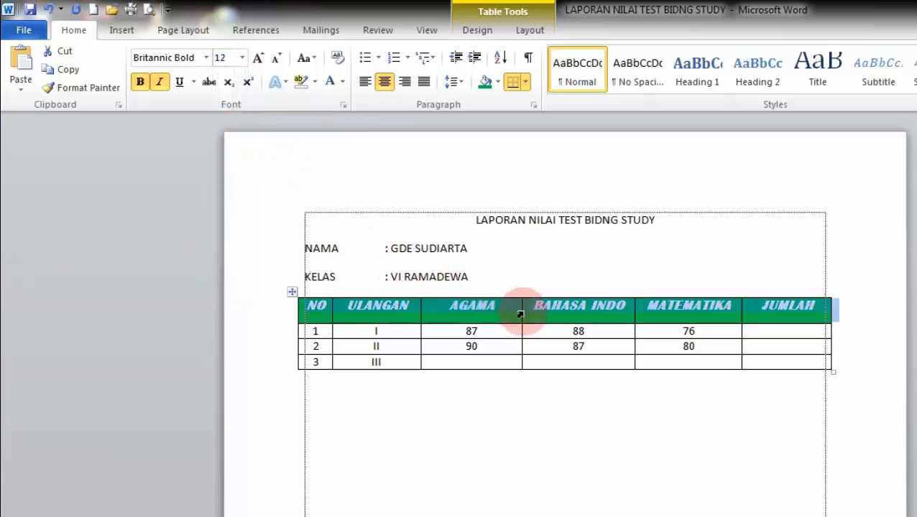
pyautogui.click(515, 423)
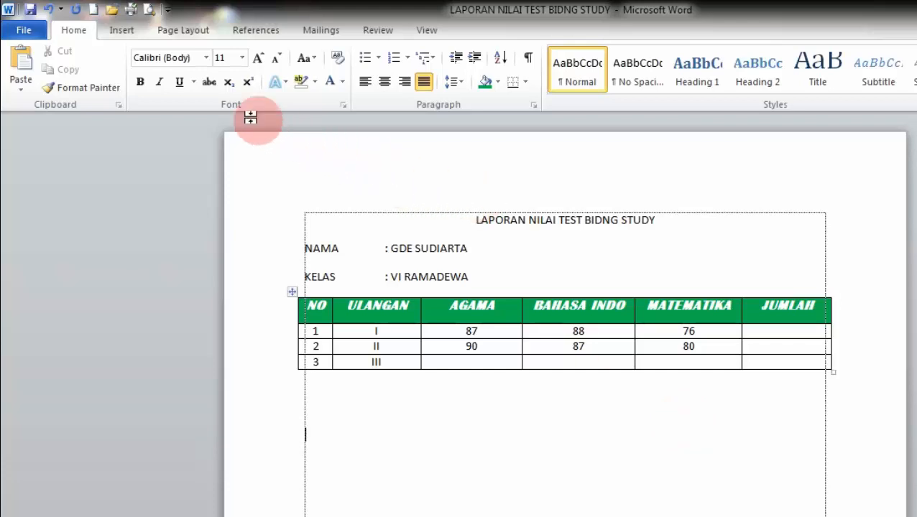
pyautogui.click(122, 31)
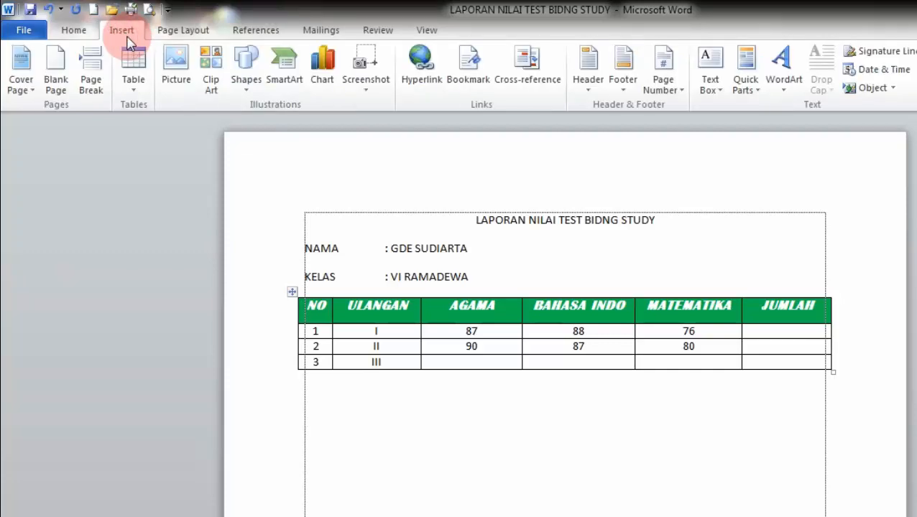
# Step: Start inserting a picture from a file via the Insert tab's Picture command
pyautogui.click(178, 85)
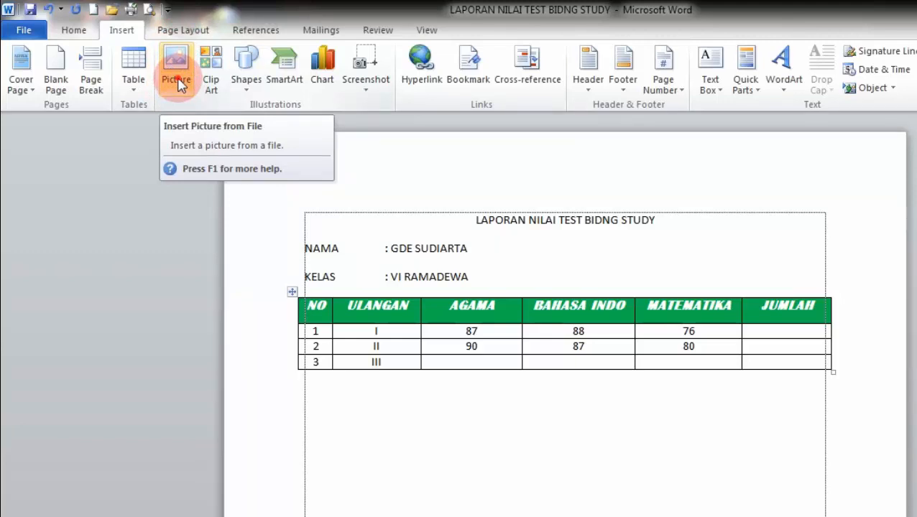
pyautogui.click(179, 84)
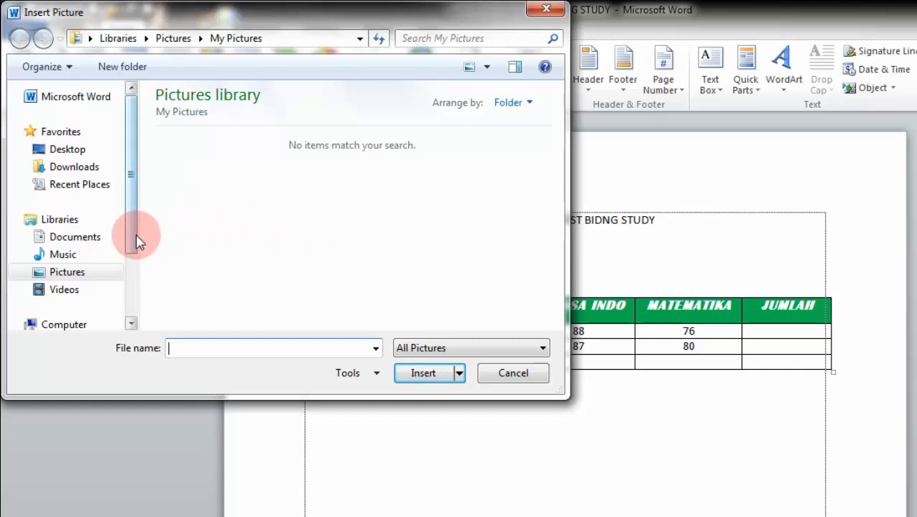
# Step: Insert blogger-logo-icon-png-3 from D:\GAMBAR below the grade table
pyautogui.moveTo(137, 243); pyautogui.dragTo(143, 198)
pyautogui.moveTo(137, 249); pyautogui.dragTo(137, 272)
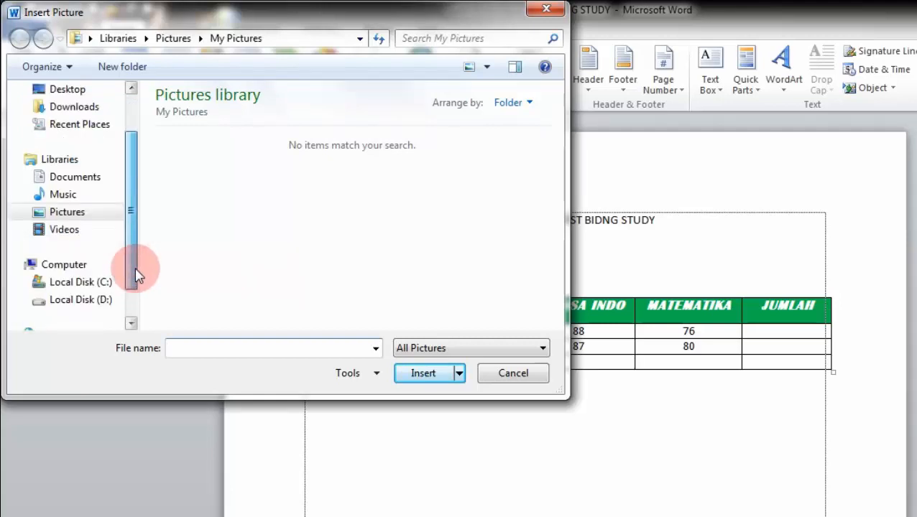
pyautogui.click(89, 308)
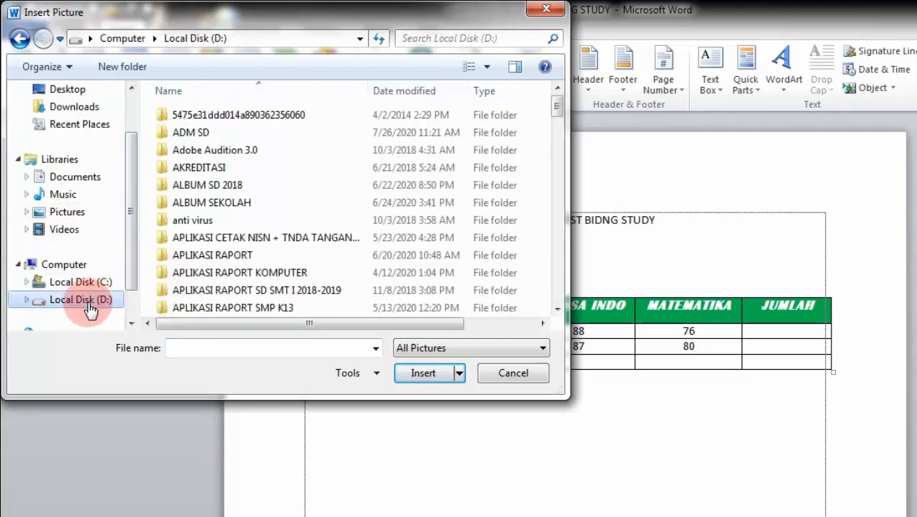
pyautogui.click(234, 238)
pyautogui.scroll(-10, 234, 239)
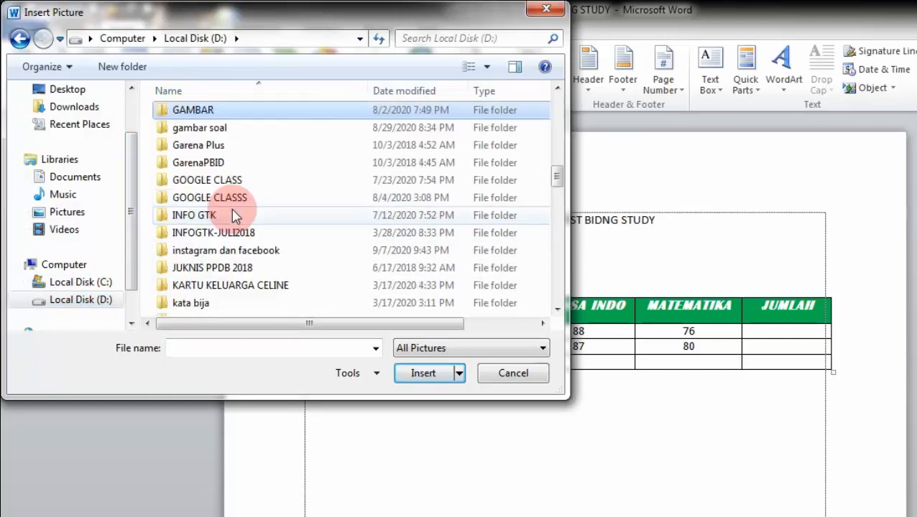
pyautogui.doubleClick(223, 117)
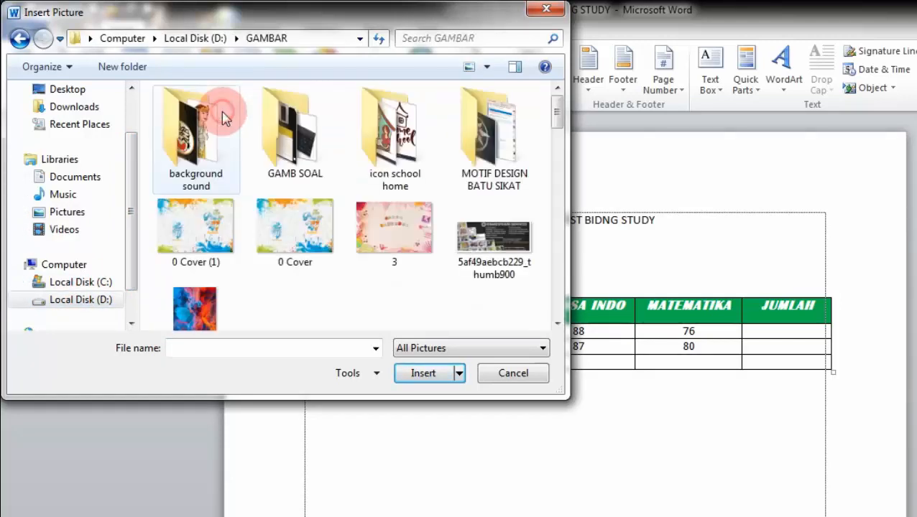
pyautogui.scroll(-1, 440, 262)
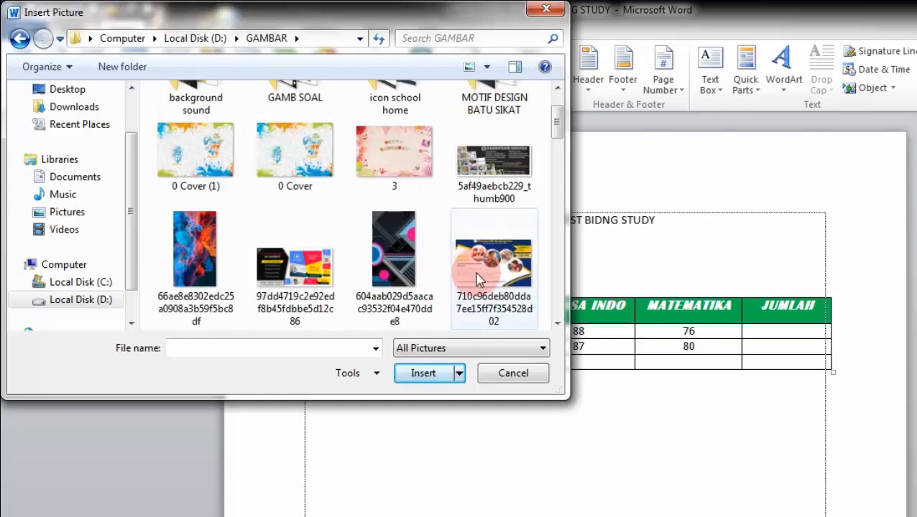
pyautogui.scroll(-1, 477, 274)
pyautogui.scroll(-1, 477, 278)
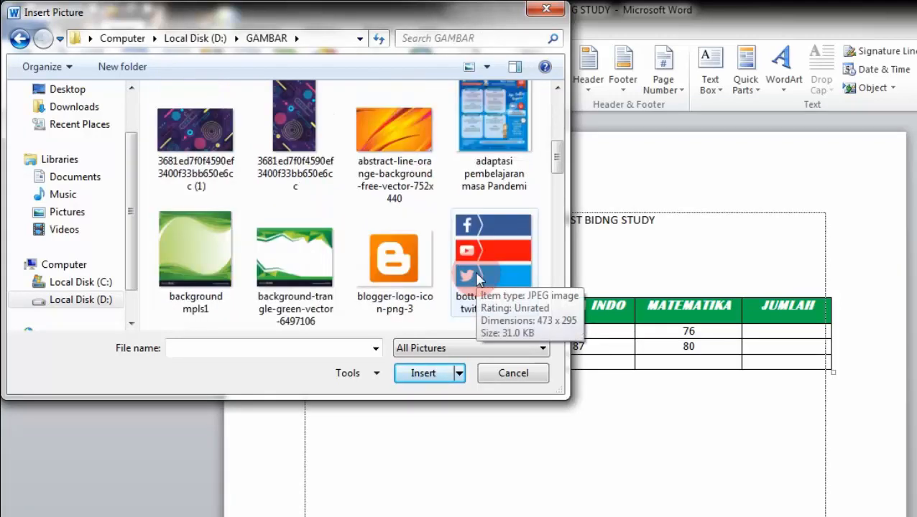
pyautogui.click(402, 256)
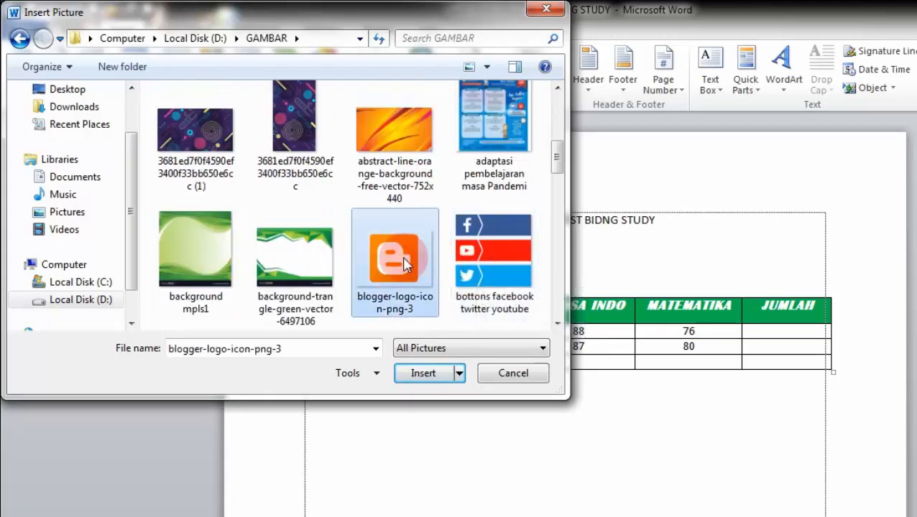
pyautogui.click(425, 375)
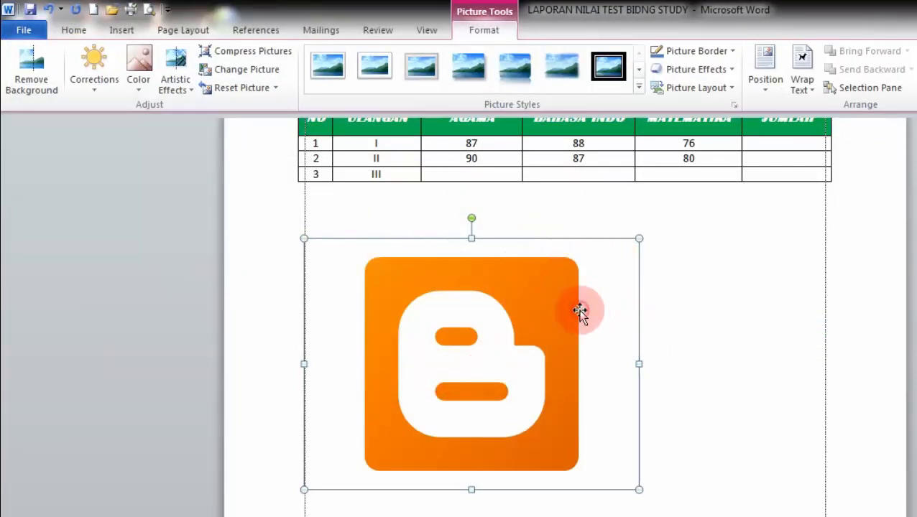
# Step: Reselect the Blogger logo and try nudging it right, then up one line
pyautogui.scroll(2, 579, 311)
pyautogui.scroll(-2, 580, 311)
pyautogui.click(700, 314)
pyautogui.click(593, 313)
pyautogui.moveTo(597, 312); pyautogui.dragTo(694, 312)
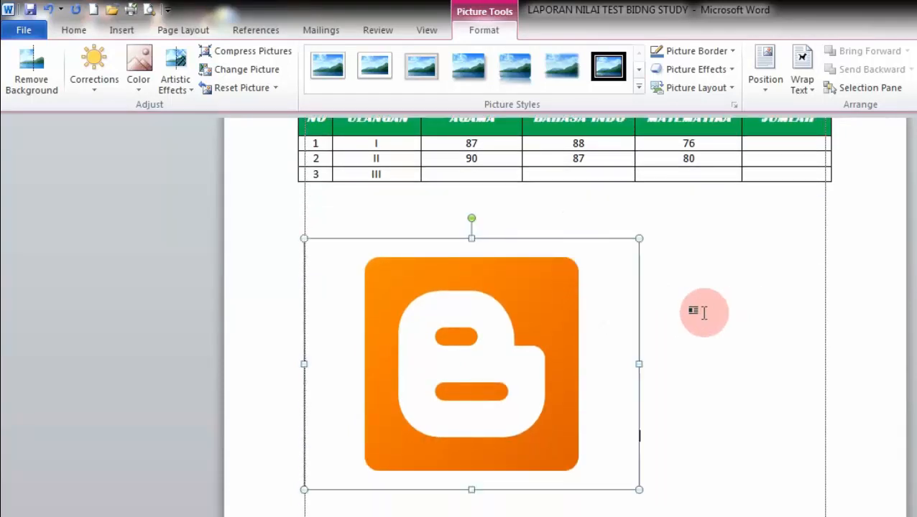
pyautogui.moveTo(573, 308); pyautogui.dragTo(590, 233)
# Step: Give the Blogger logo Square text wrapping and drag it right and slightly down
pyautogui.click(691, 294)
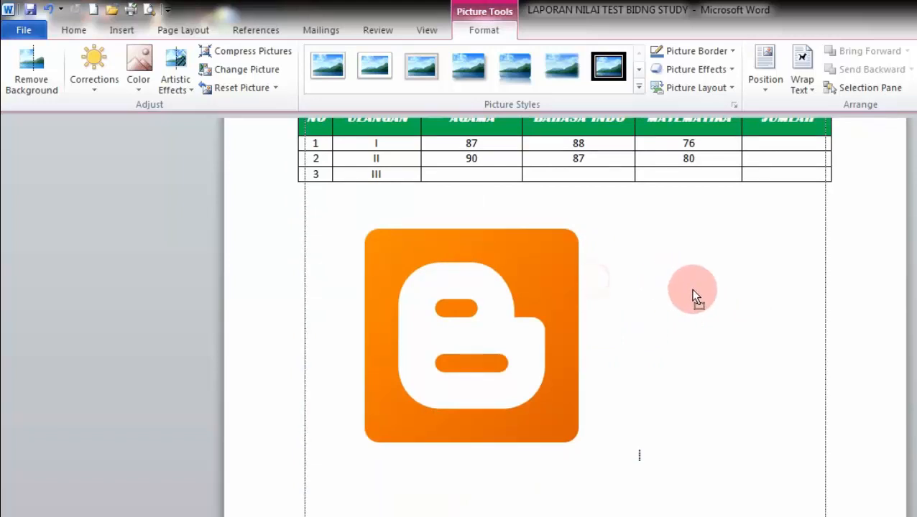
pyautogui.click(596, 311)
pyautogui.click(708, 311)
pyautogui.click(607, 309)
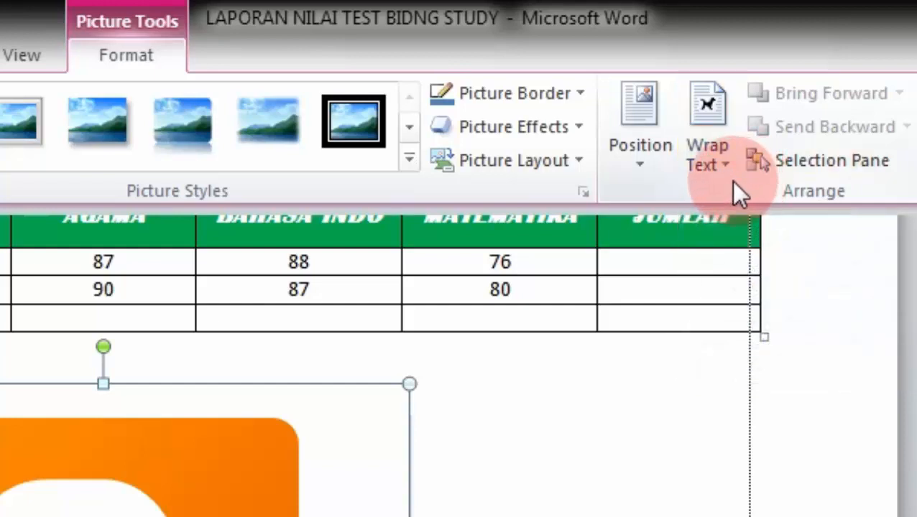
pyautogui.click(721, 167)
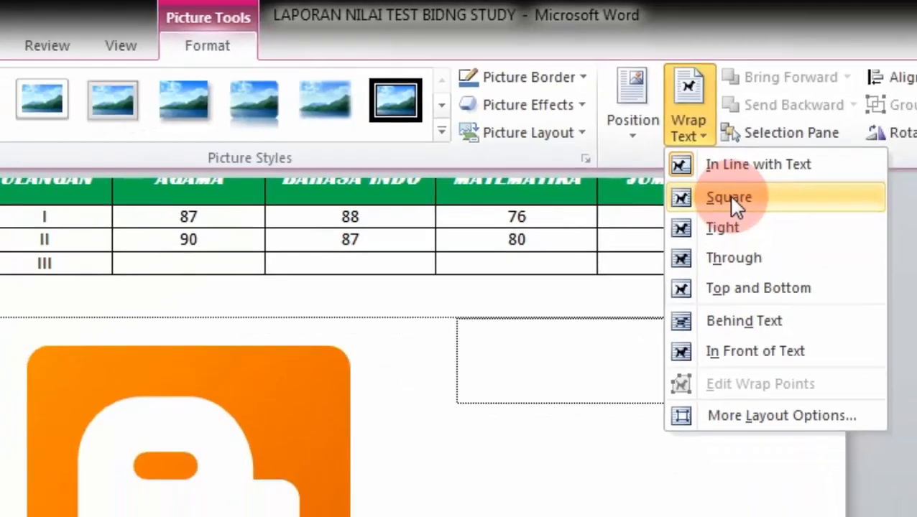
pyautogui.click(756, 239)
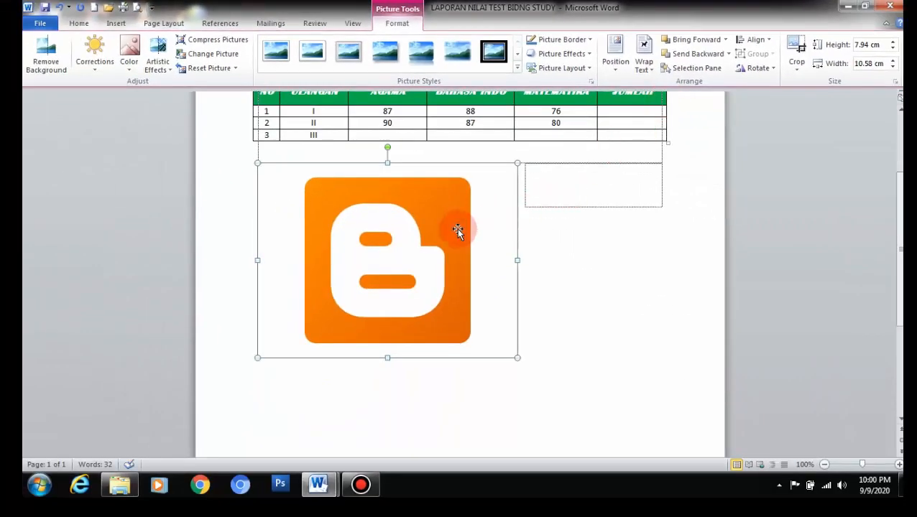
pyautogui.moveTo(458, 230); pyautogui.dragTo(523, 255)
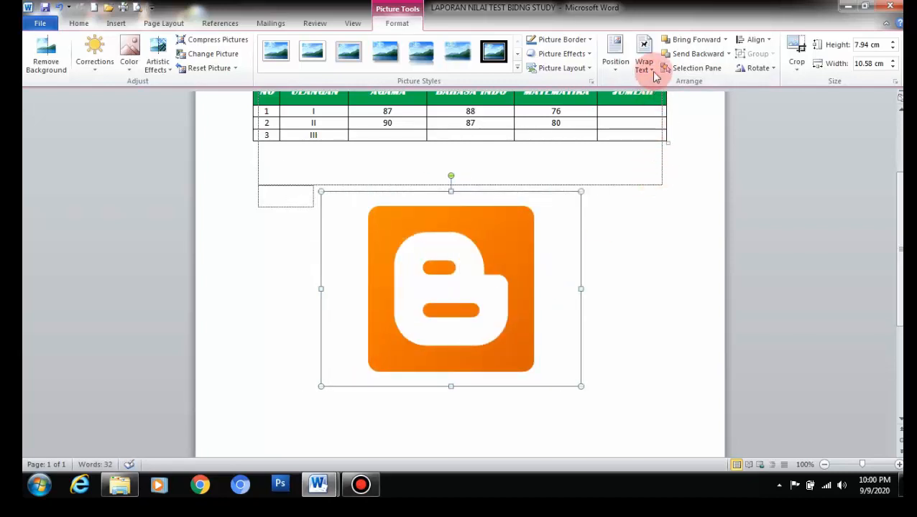
pyautogui.click(654, 71)
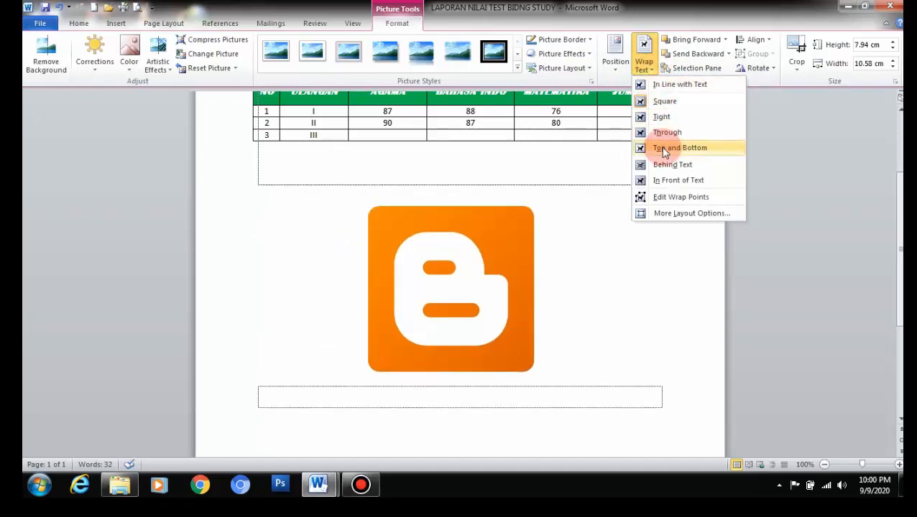
# Step: Set the Blogger logo to In Front of Text and move it up over the table
pyautogui.click(669, 186)
pyautogui.moveTo(517, 230); pyautogui.dragTo(517, 128)
pyautogui.scroll(2, 518, 133)
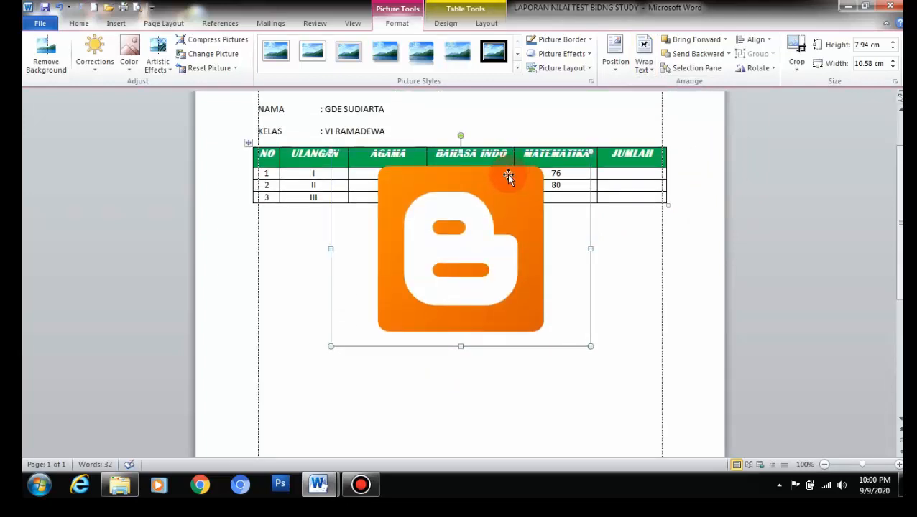
pyautogui.moveTo(508, 176); pyautogui.dragTo(508, 163)
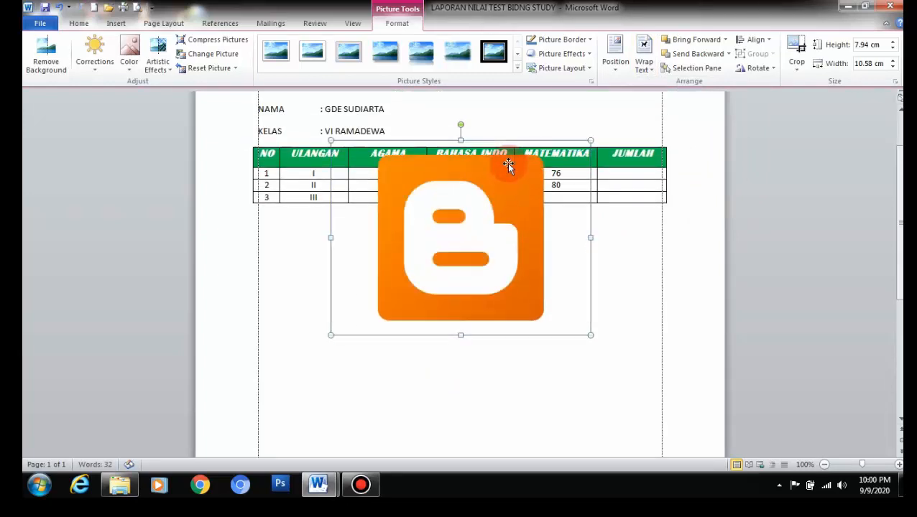
# Step: Switch the logo to Behind Text wrapping and drag it back below the grade table
pyautogui.click(644, 75)
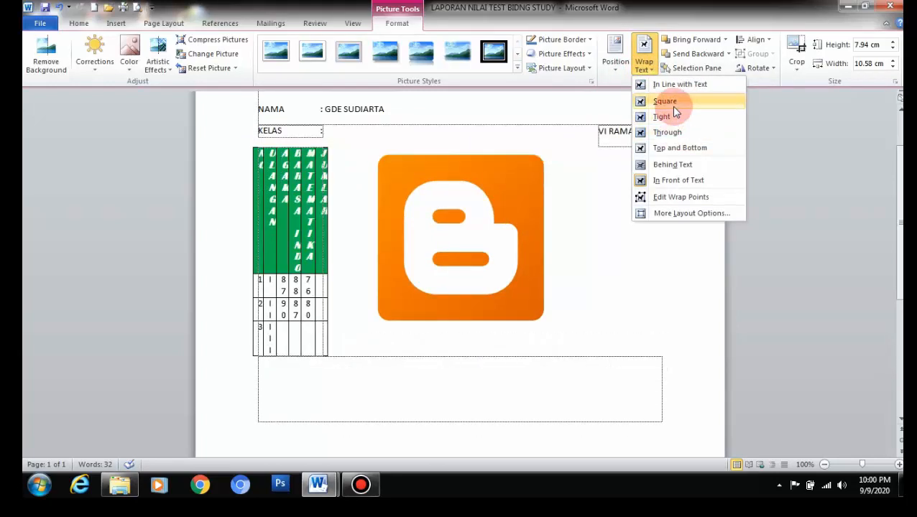
pyautogui.click(675, 164)
pyautogui.moveTo(543, 227); pyautogui.dragTo(534, 205)
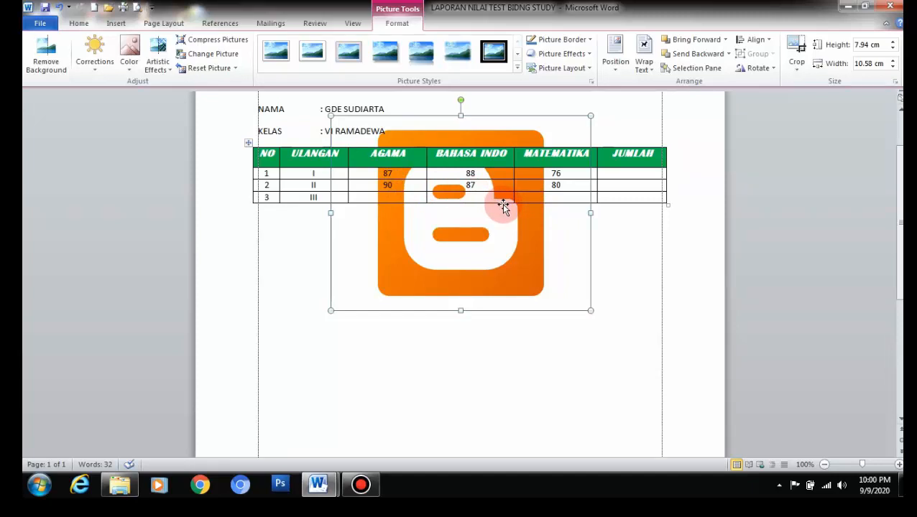
pyautogui.moveTo(502, 204); pyautogui.dragTo(496, 332)
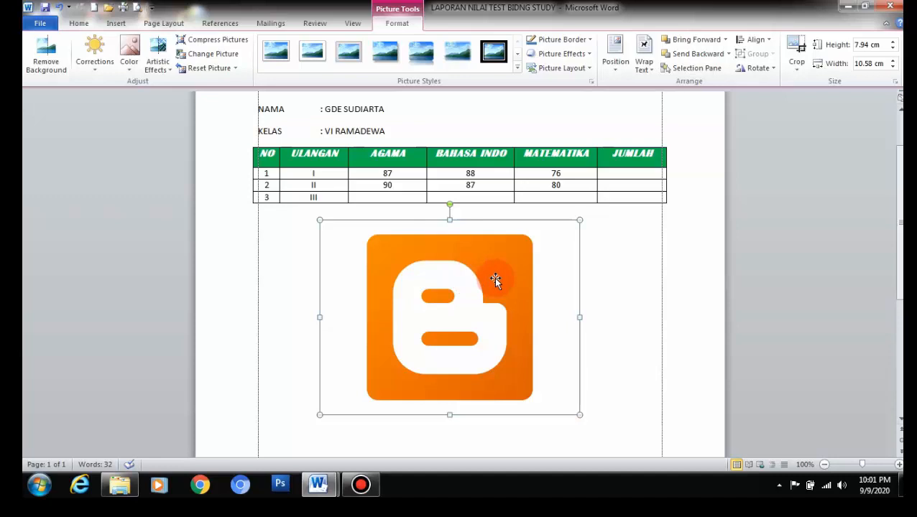
# Step: Reselect the Blogger logo and experiment with resizing it, ending at about 4.4 × 7.5 cm
pyautogui.click(626, 268)
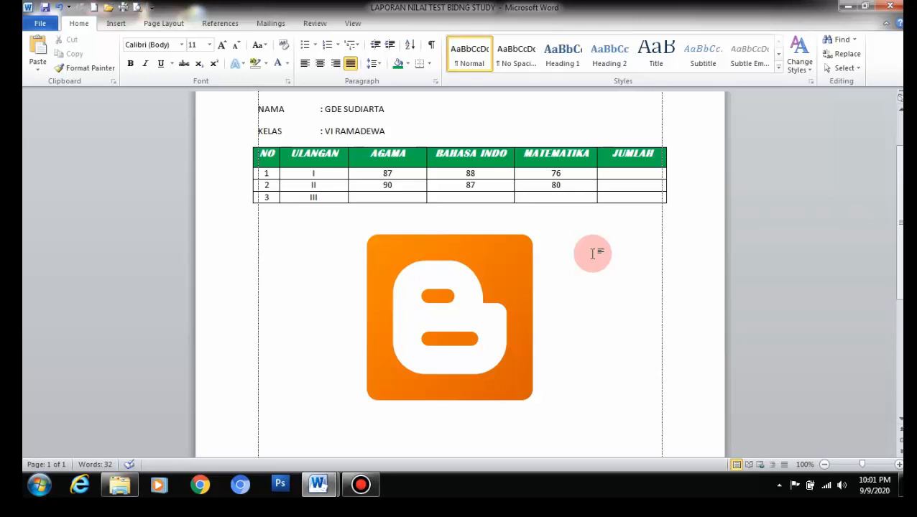
pyautogui.click(494, 264)
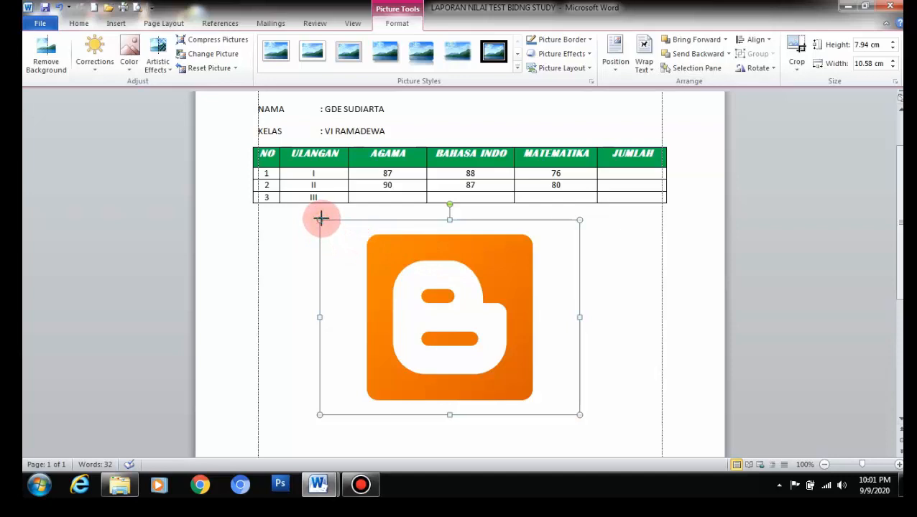
pyautogui.moveTo(320, 218); pyautogui.dragTo(429, 288)
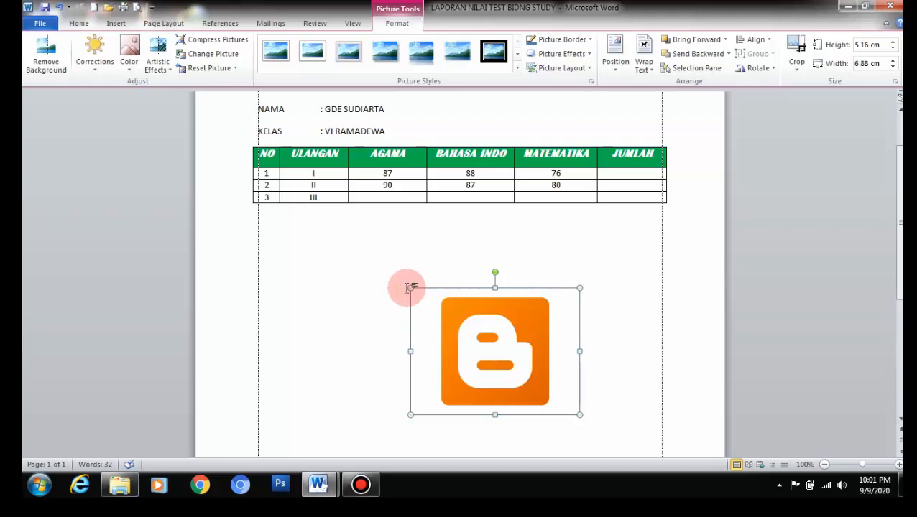
pyautogui.moveTo(410, 288); pyautogui.dragTo(350, 257)
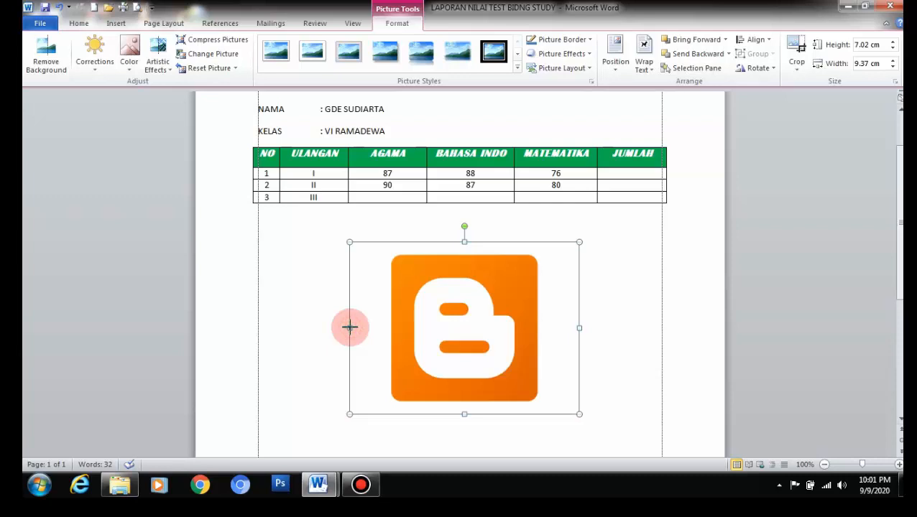
pyautogui.moveTo(349, 328); pyautogui.dragTo(303, 325)
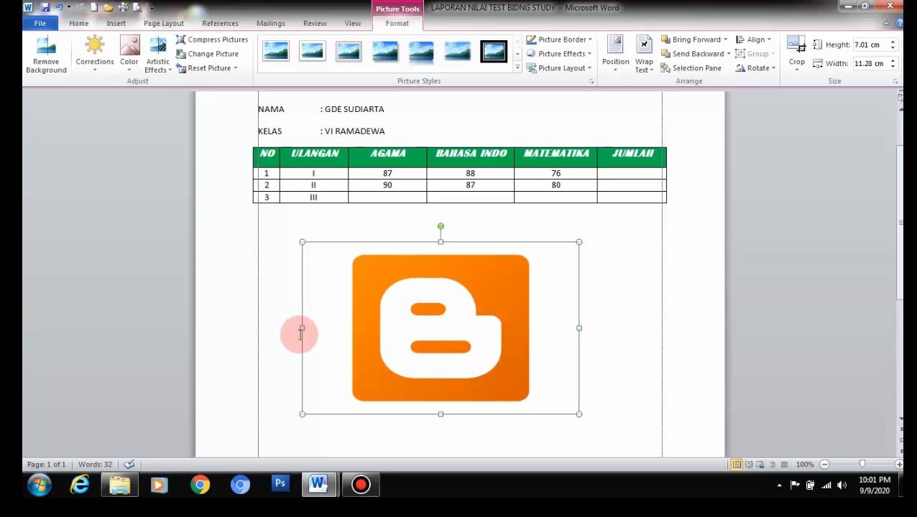
pyautogui.moveTo(299, 329); pyautogui.dragTo(288, 328)
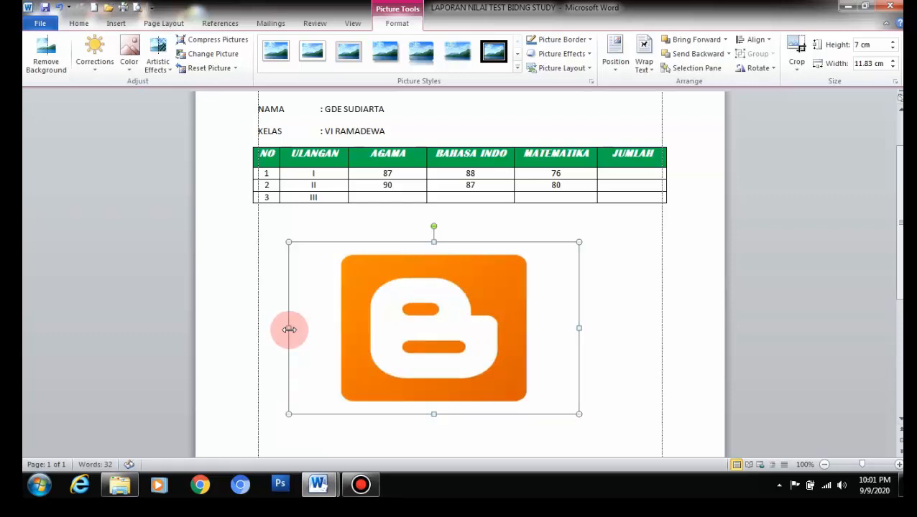
pyautogui.moveTo(286, 242); pyautogui.dragTo(394, 305)
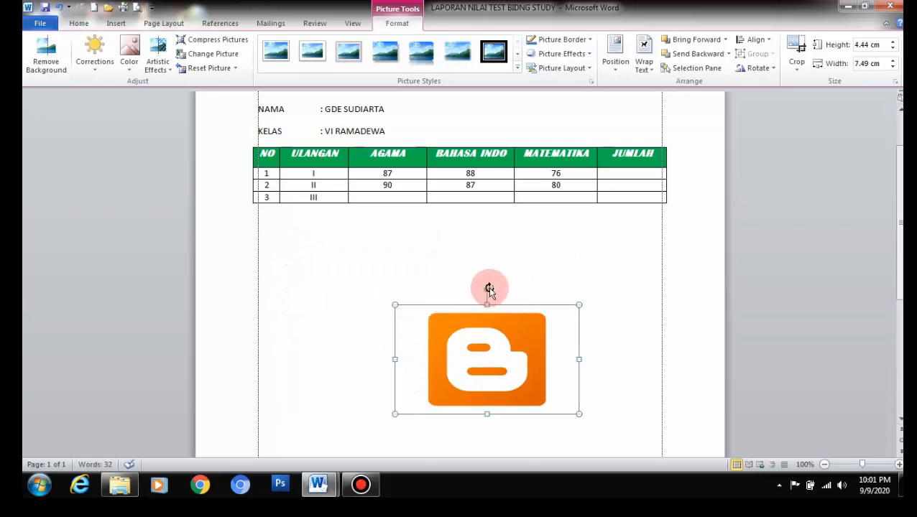
# Step: Straighten the logo, move it left under the table and shrink it to 3.67 × 6.19 cm
pyautogui.moveTo(488, 289); pyautogui.dragTo(520, 277)
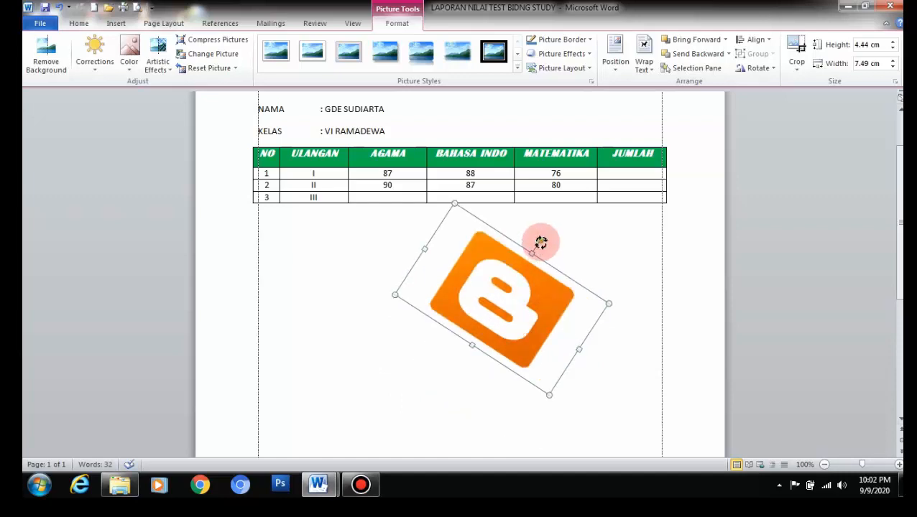
pyautogui.moveTo(540, 242); pyautogui.dragTo(503, 227)
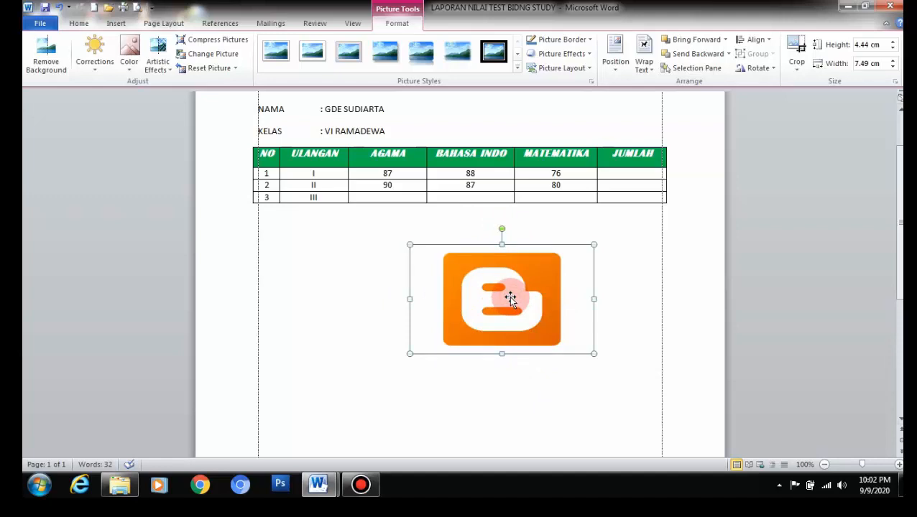
pyautogui.moveTo(509, 296); pyautogui.dragTo(357, 295)
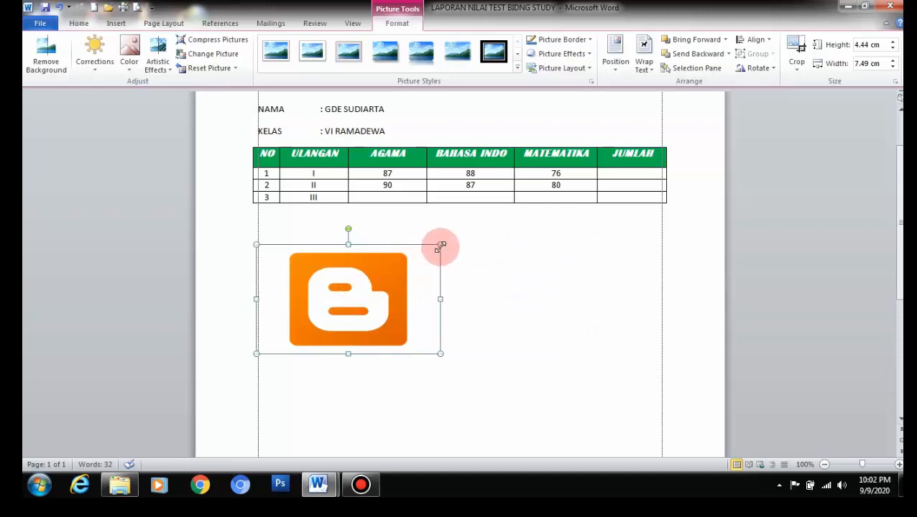
pyautogui.moveTo(440, 245); pyautogui.dragTo(409, 281)
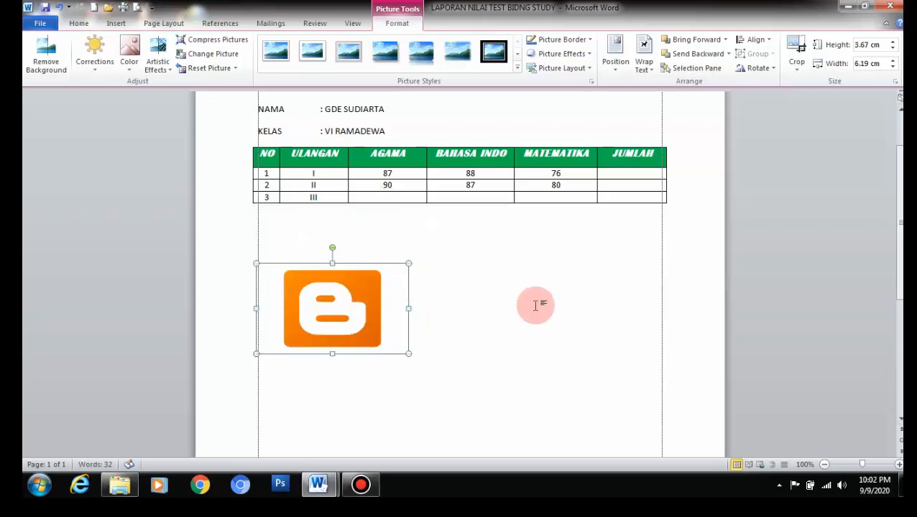
# Step: Cut the Blogger logo picture out of the report using its shortcut menu
pyautogui.rightClick(334, 300)
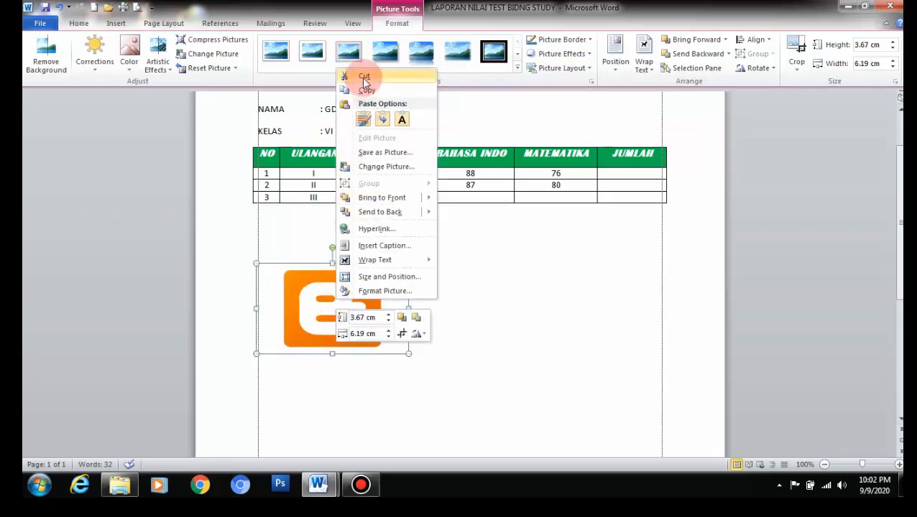
pyautogui.click(364, 78)
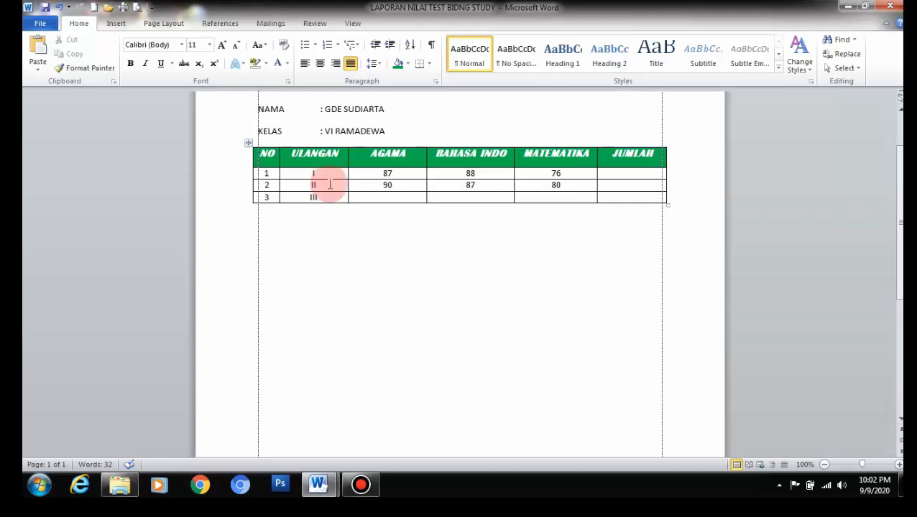
pyautogui.click(123, 28)
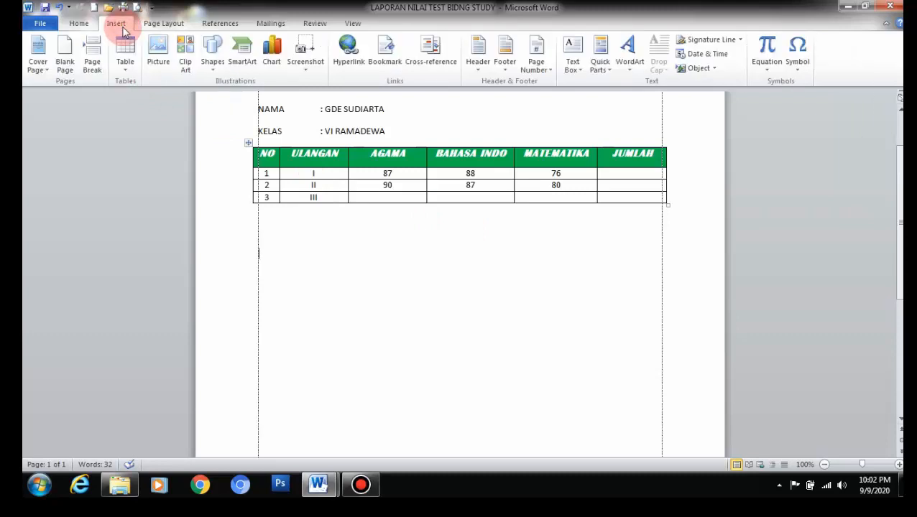
# Step: Insert the depositphotos house image from the icon school home folder below the grade table
pyautogui.click(159, 59)
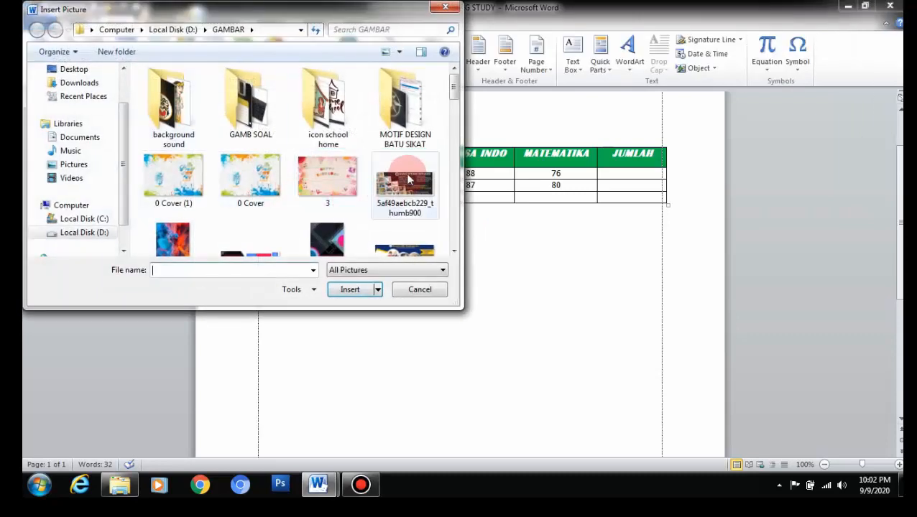
pyautogui.click(345, 117)
pyautogui.doubleClick(344, 115)
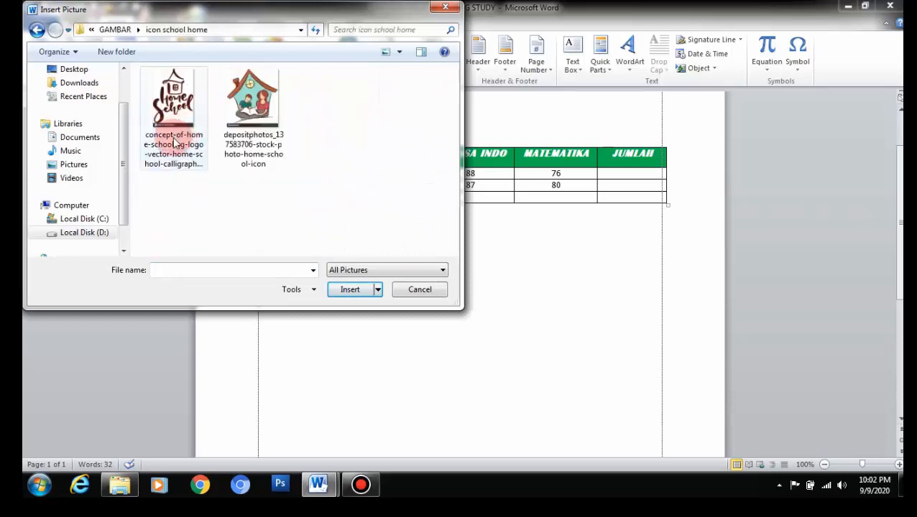
pyautogui.click(241, 131)
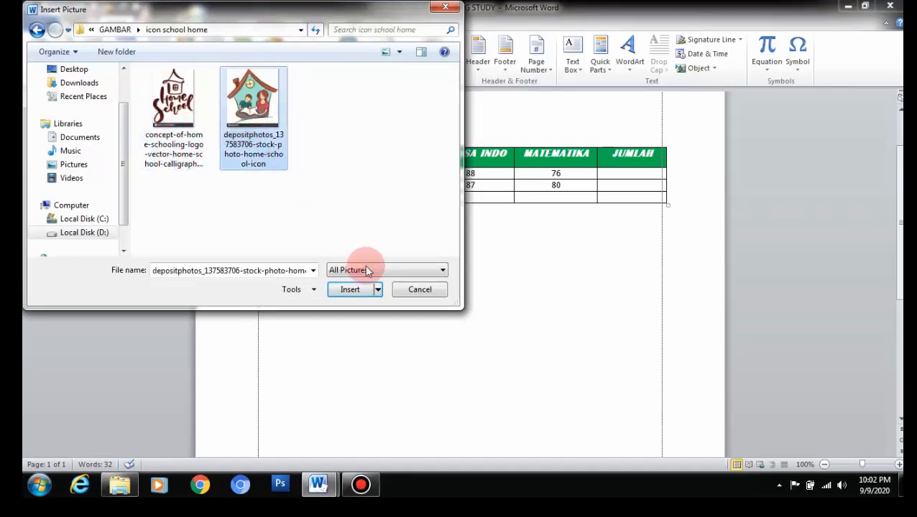
pyautogui.click(356, 291)
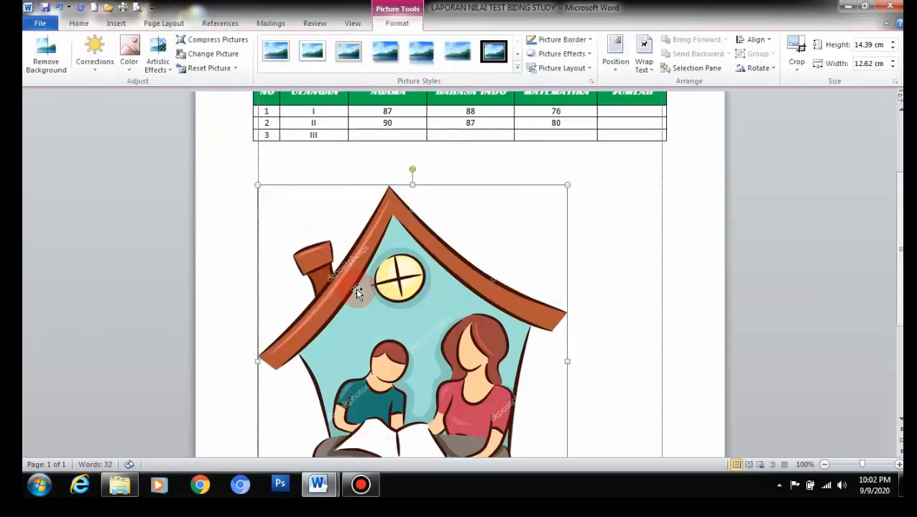
pyautogui.scroll(-3, 374, 270)
pyautogui.scroll(3, 378, 263)
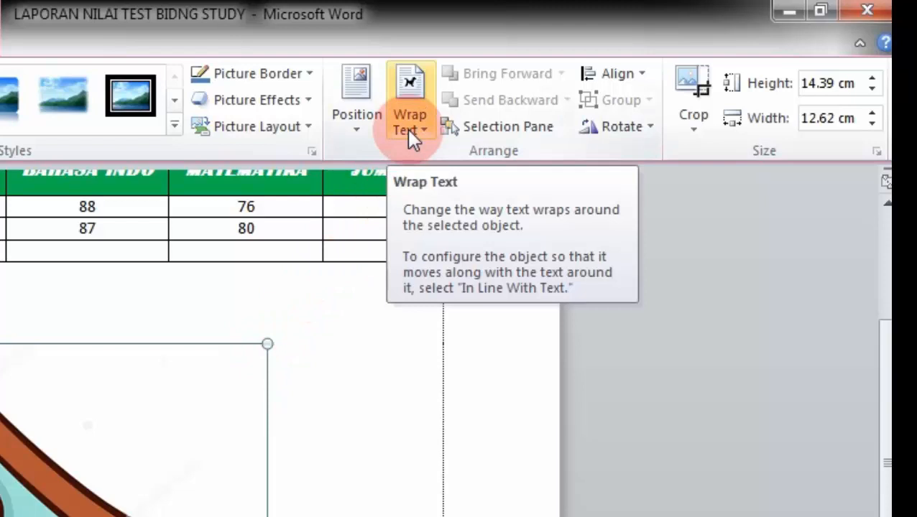
pyautogui.click(338, 434)
pyautogui.scroll(-3, 431, 245)
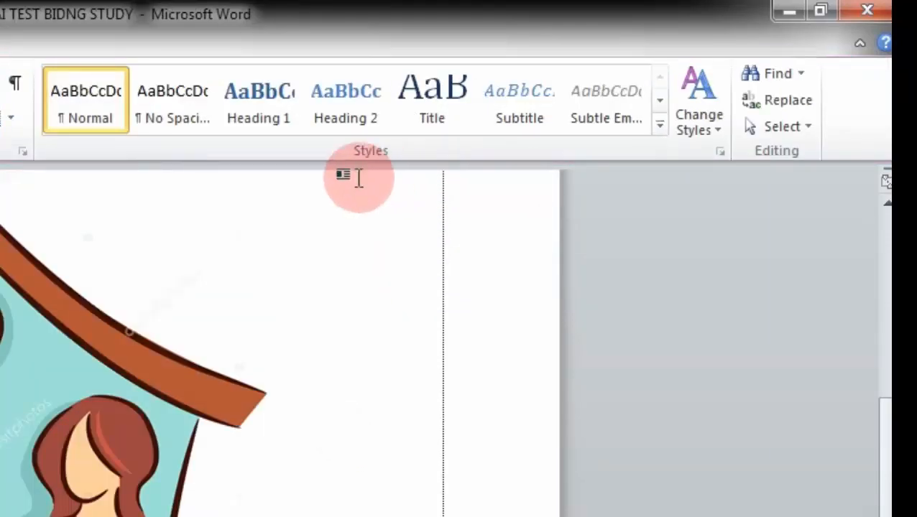
pyautogui.scroll(3, 32, 423)
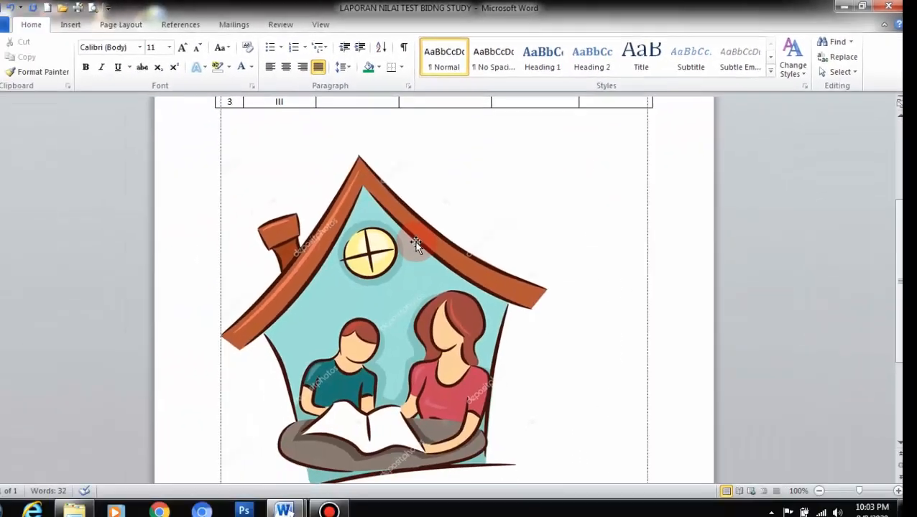
pyautogui.click(441, 228)
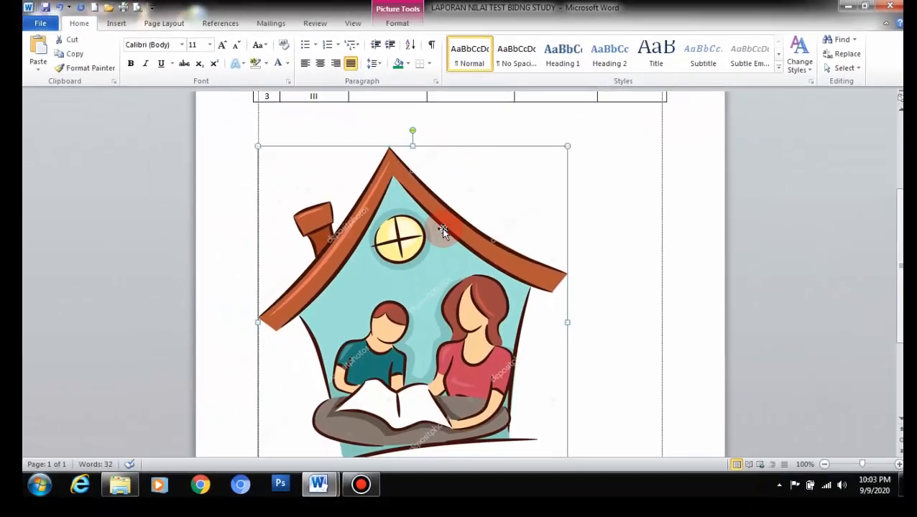
pyautogui.click(403, 26)
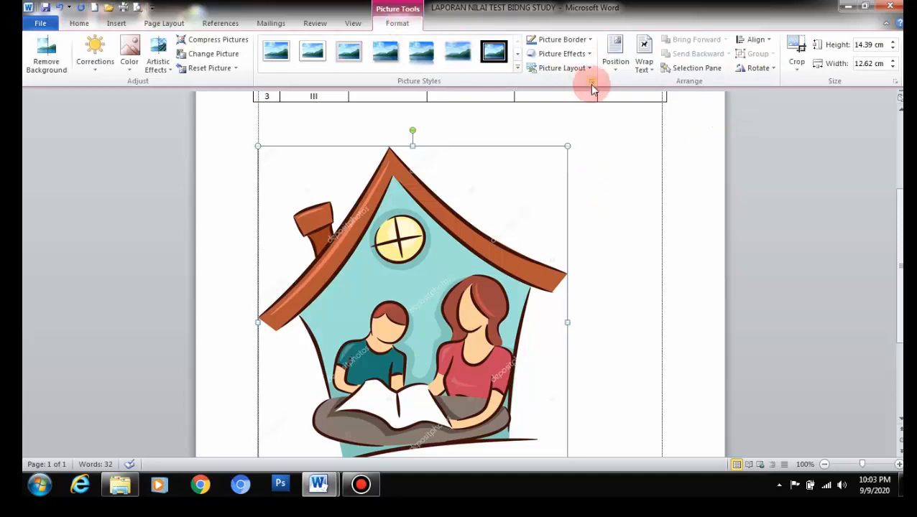
# Step: Set the house picture to Behind Text wrapping and shift it right, then back left
pyautogui.click(644, 75)
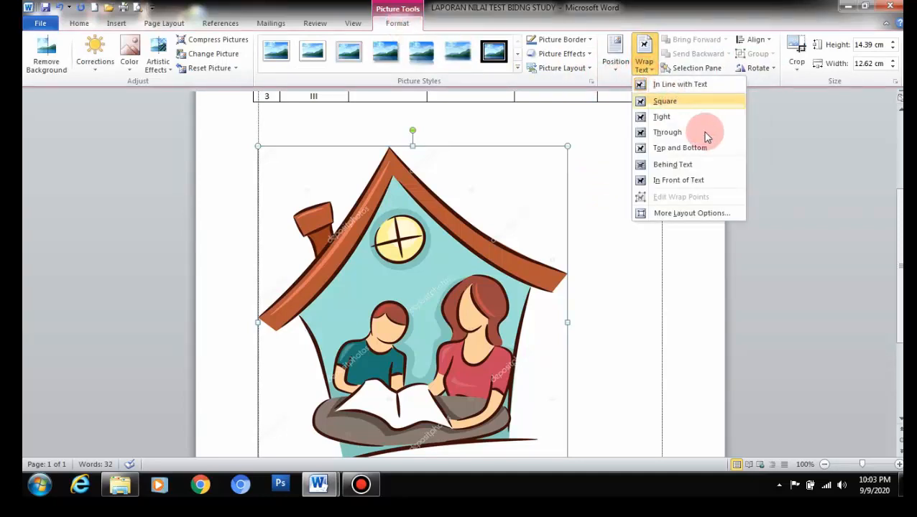
pyautogui.click(675, 166)
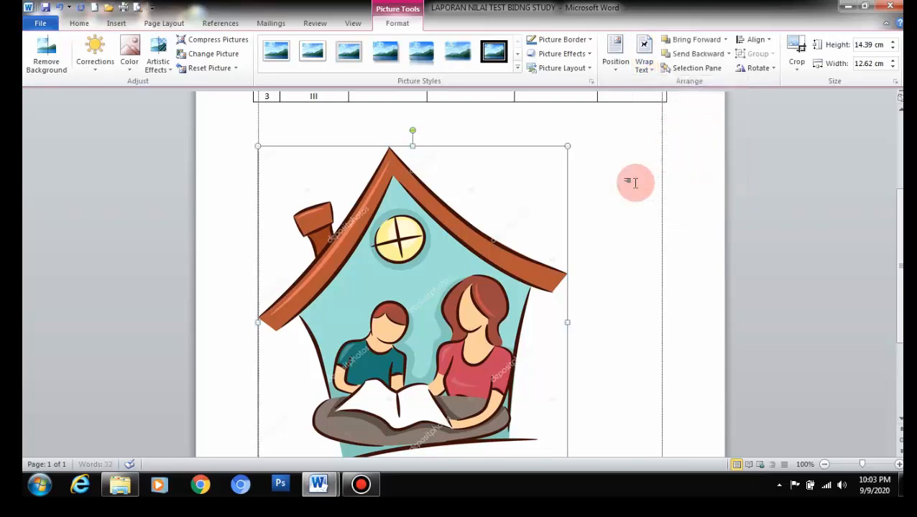
pyautogui.moveTo(482, 227); pyautogui.dragTo(569, 228)
pyautogui.moveTo(496, 230); pyautogui.dragTo(442, 232)
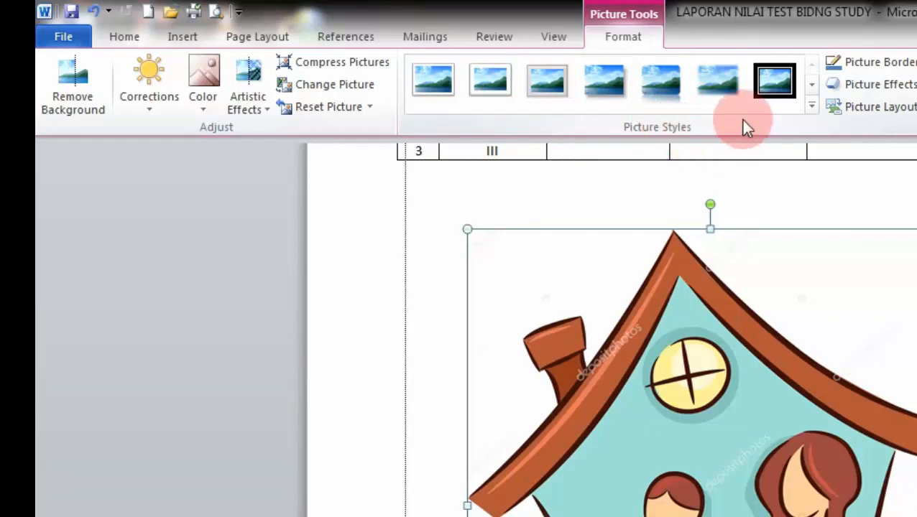
# Step: Try oval and black-frame picture styles, settling on the rounded-corner white style
pyautogui.click(811, 107)
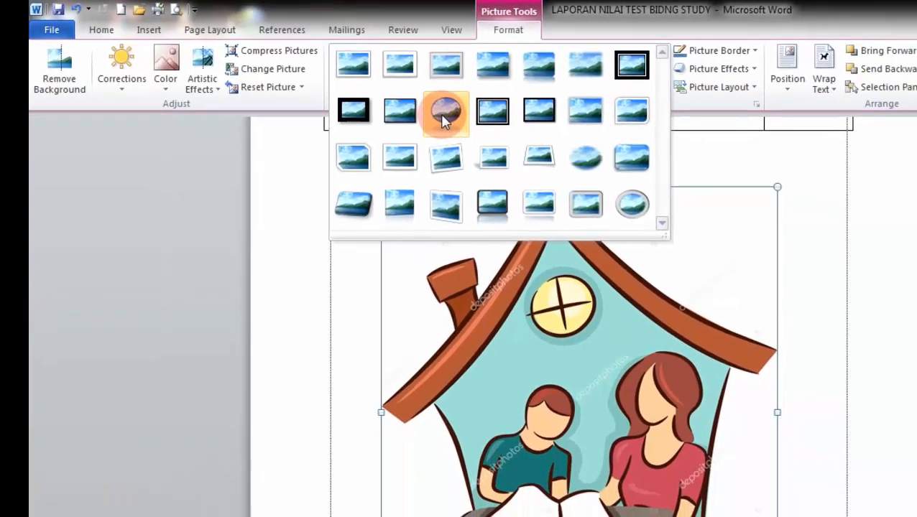
pyautogui.click(547, 137)
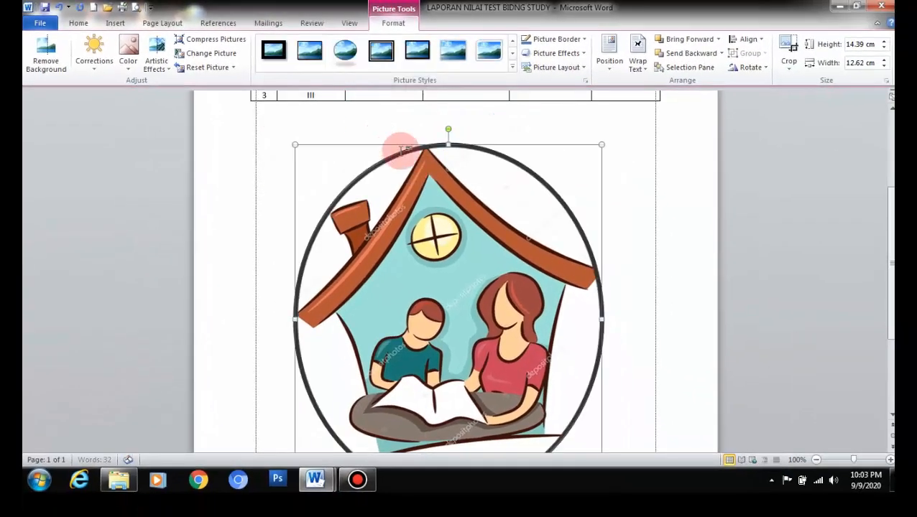
pyautogui.click(309, 60)
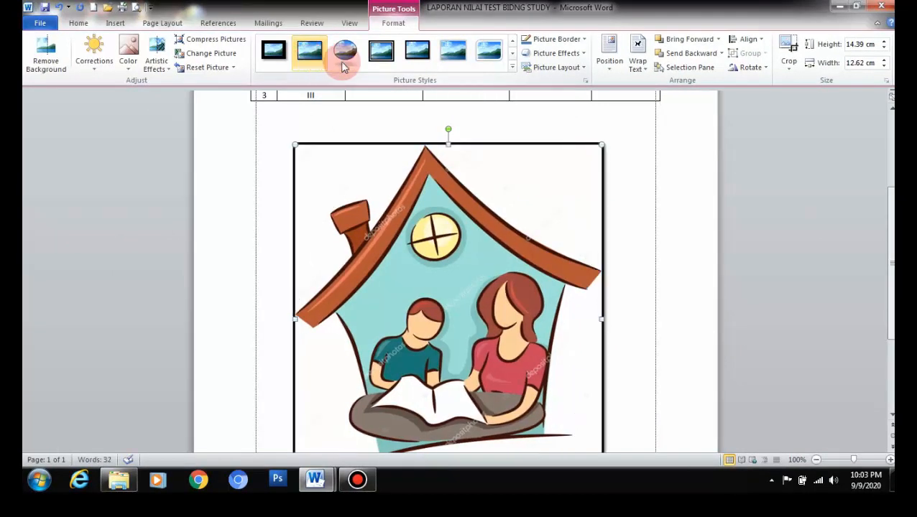
pyautogui.click(483, 61)
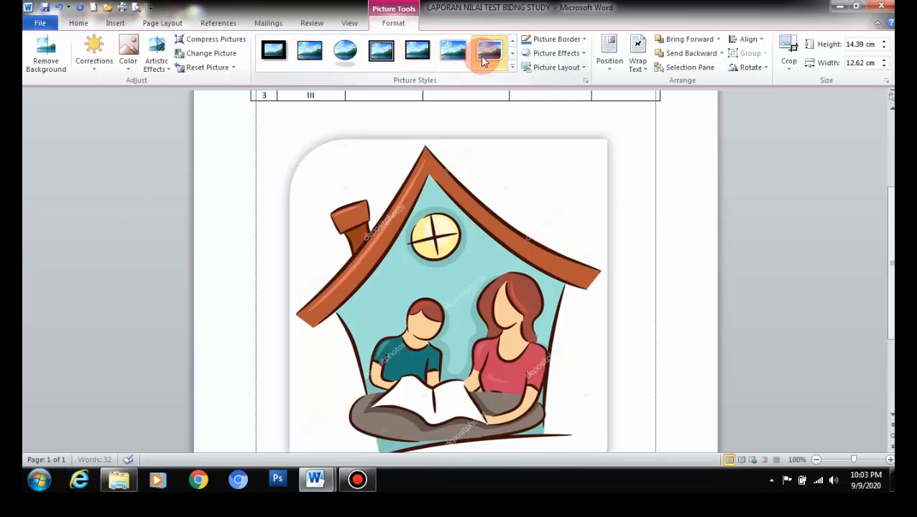
# Step: Shrink the house picture and centre it under the grade table
pyautogui.click(662, 213)
pyautogui.scroll(-5, 659, 207)
pyautogui.scroll(2, 659, 207)
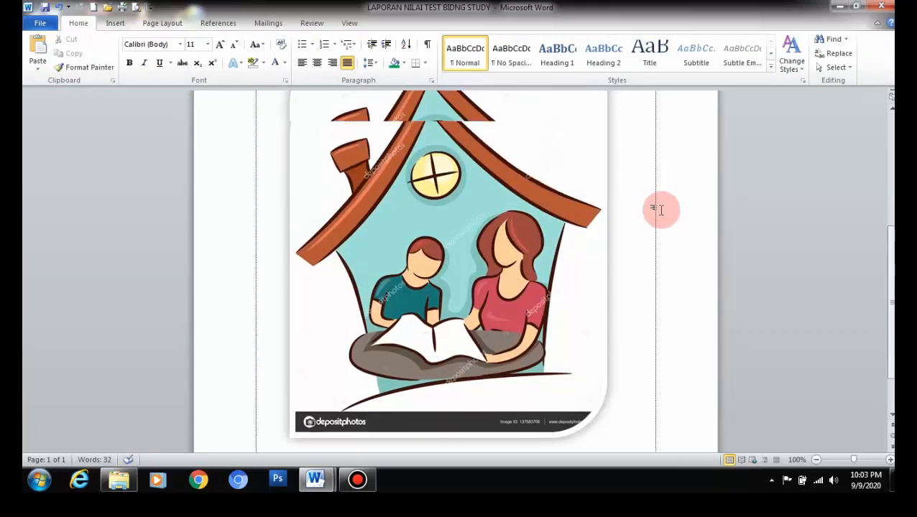
pyautogui.scroll(3, 563, 224)
pyautogui.click(559, 229)
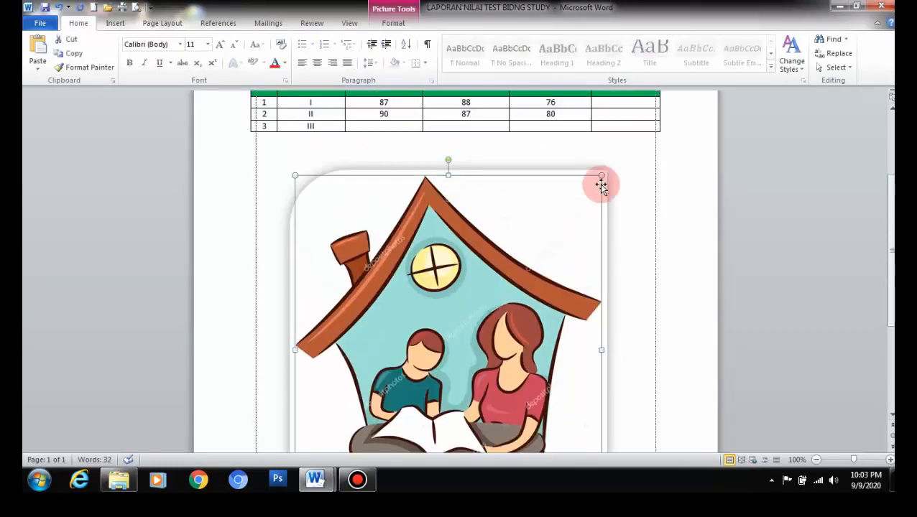
pyautogui.moveTo(544, 219); pyautogui.dragTo(499, 207)
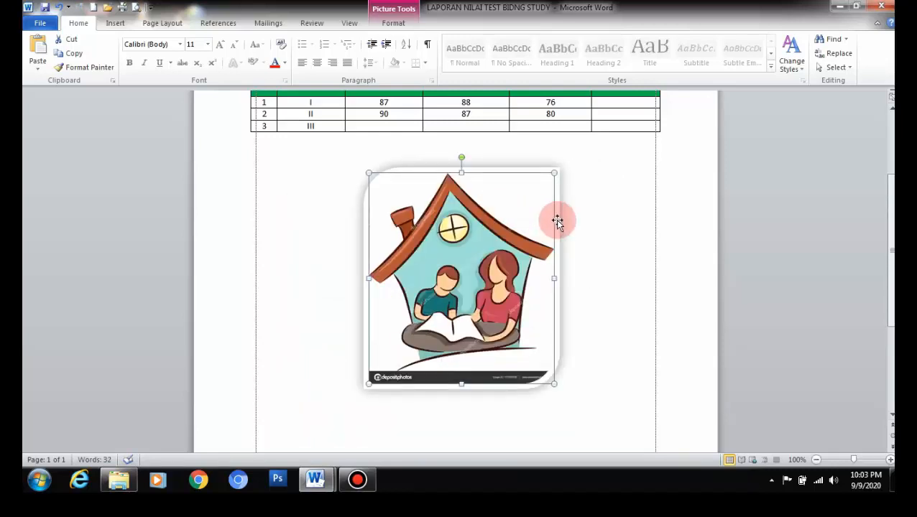
# Step: Apply Metal Oval, then a tilted perspective picture style to the house picture
pyautogui.click(395, 24)
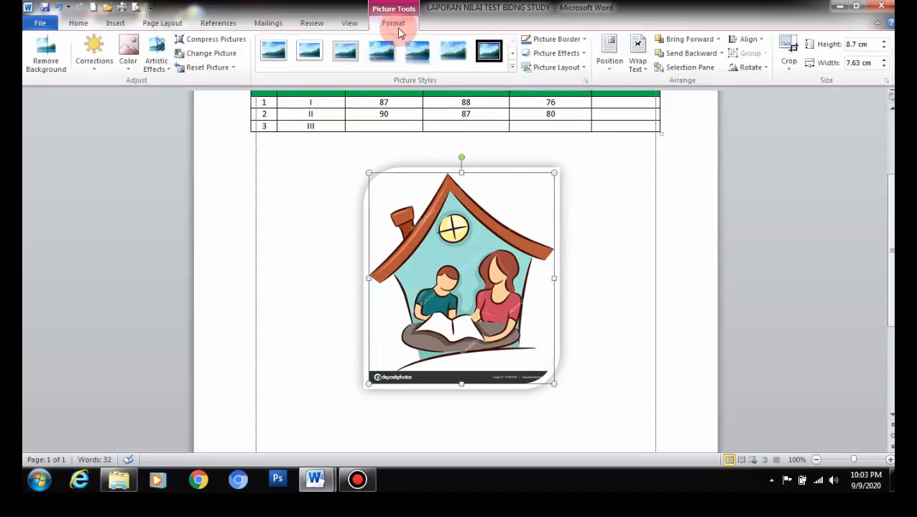
pyautogui.click(511, 67)
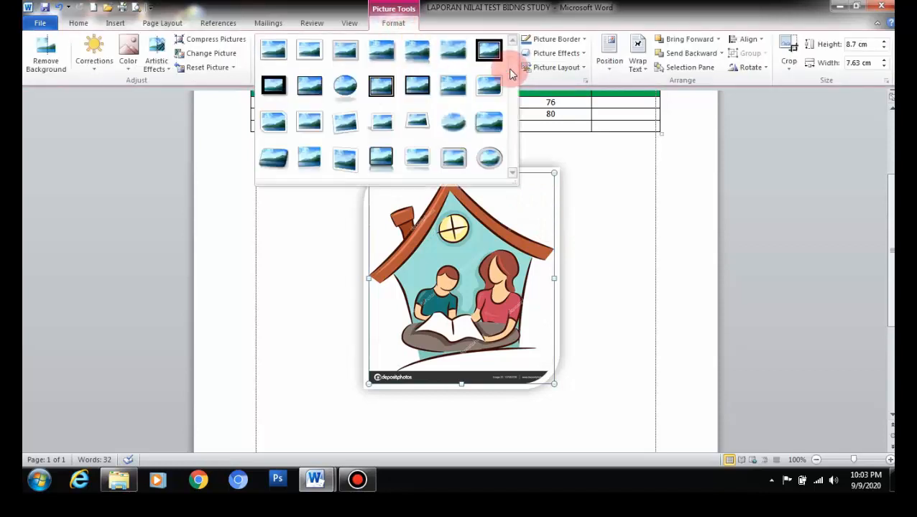
pyautogui.click(485, 158)
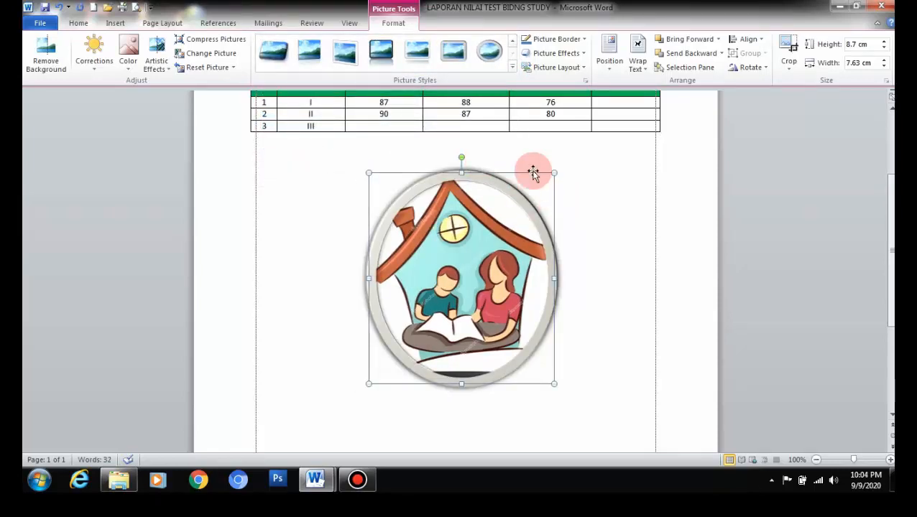
pyautogui.click(356, 63)
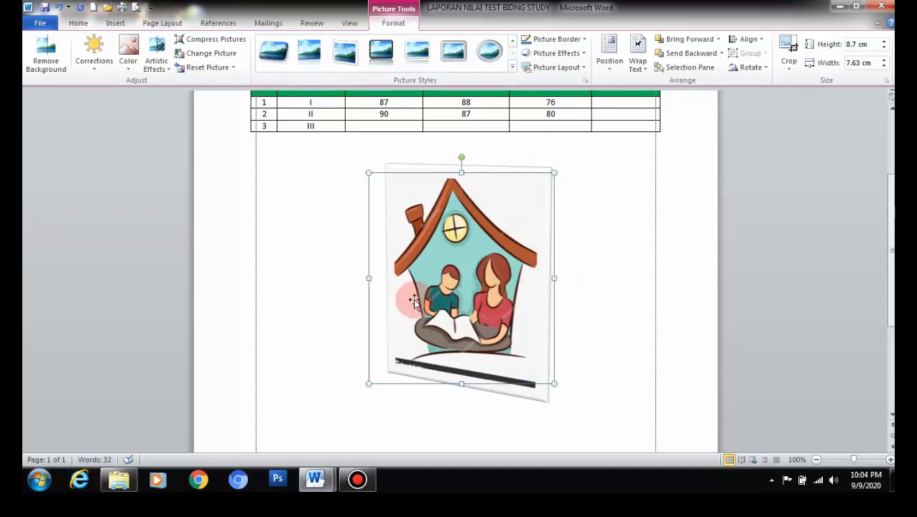
pyautogui.click(105, 69)
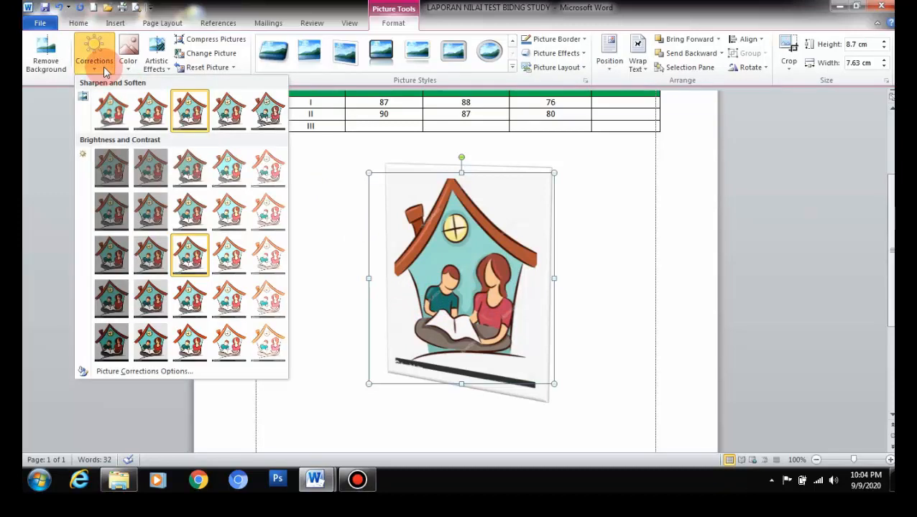
# Step: Lower the house picture's contrast by 40% and recolour it Olive Green, Accent color 3 Dark
pyautogui.click(185, 171)
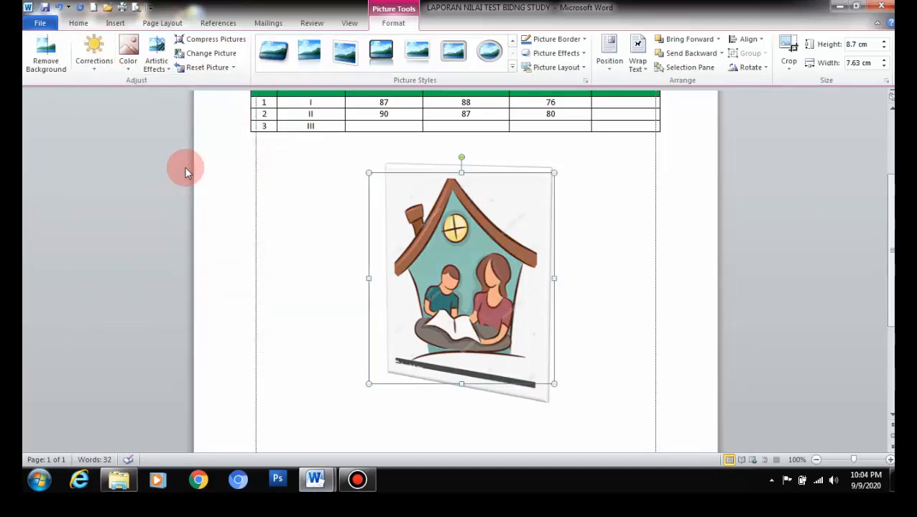
pyautogui.click(133, 73)
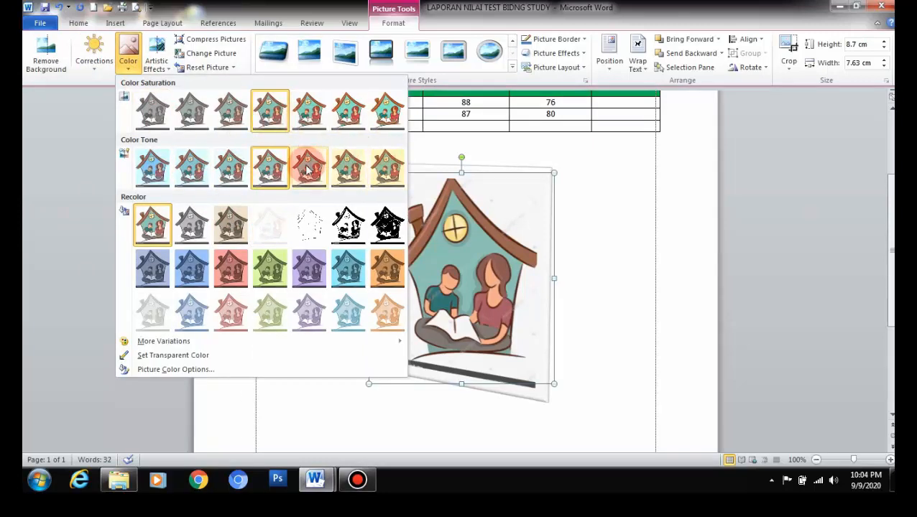
pyautogui.click(278, 267)
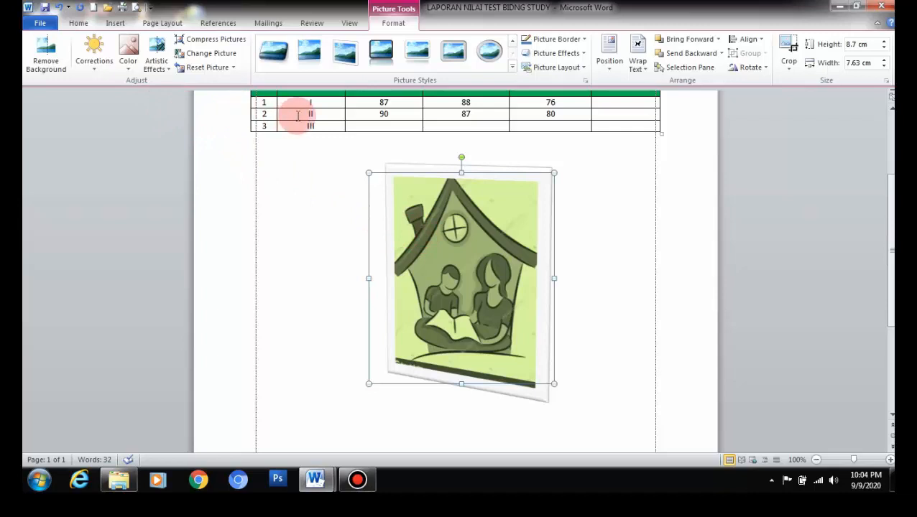
# Step: Swap the house picture for the Home School logo image and nudge it left
pyautogui.click(213, 56)
pyautogui.click(173, 108)
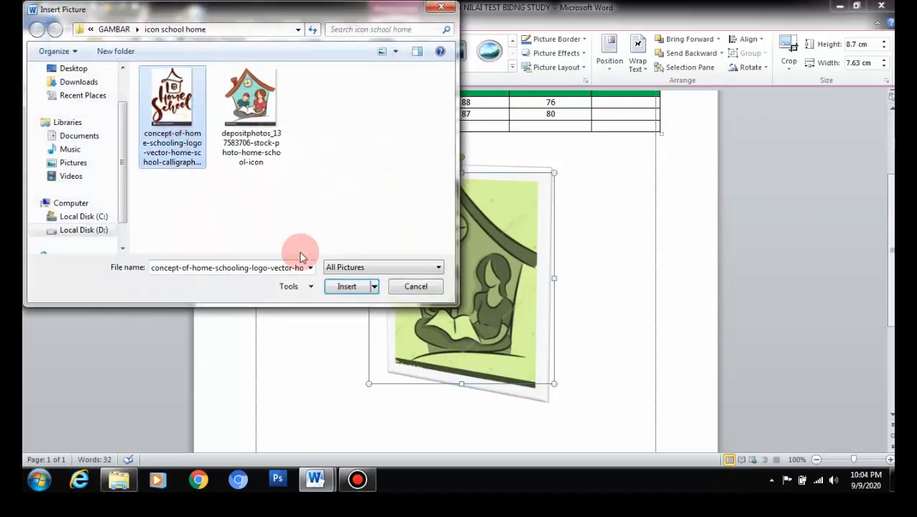
pyautogui.click(338, 286)
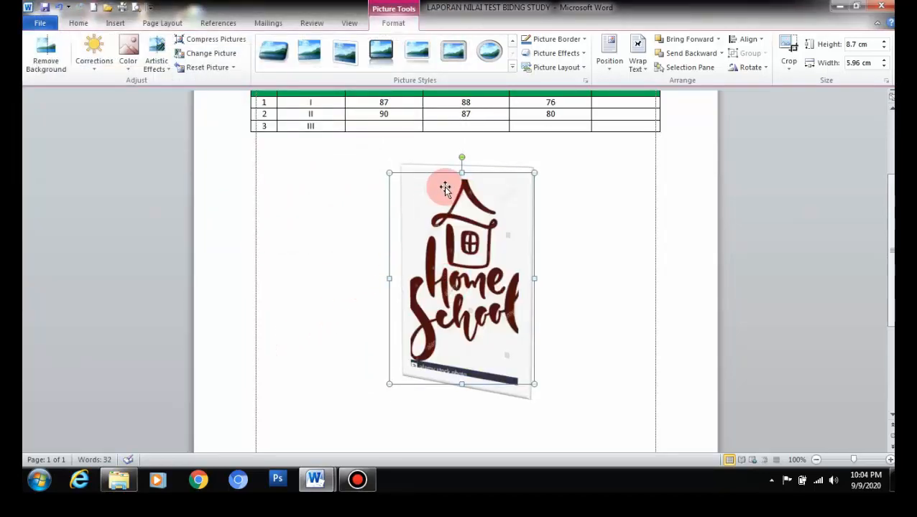
pyautogui.moveTo(449, 208); pyautogui.dragTo(466, 221)
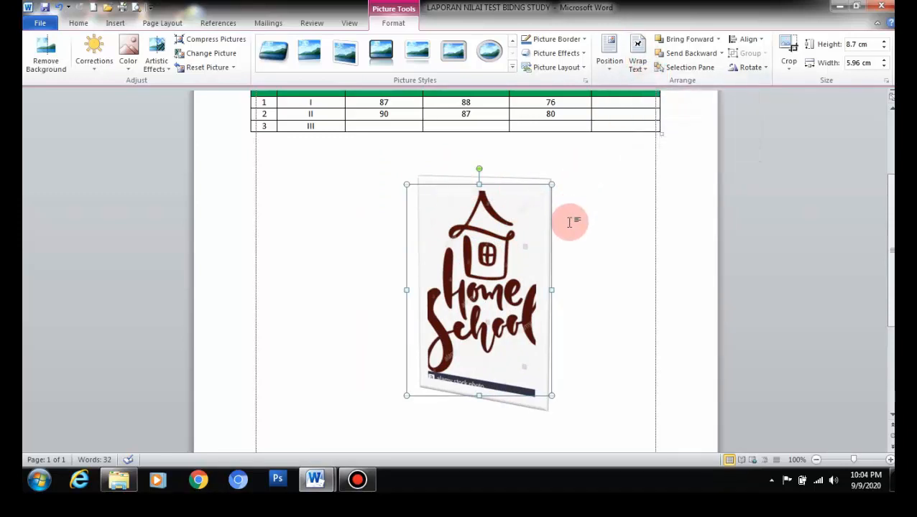
pyautogui.moveTo(531, 239); pyautogui.dragTo(487, 240)
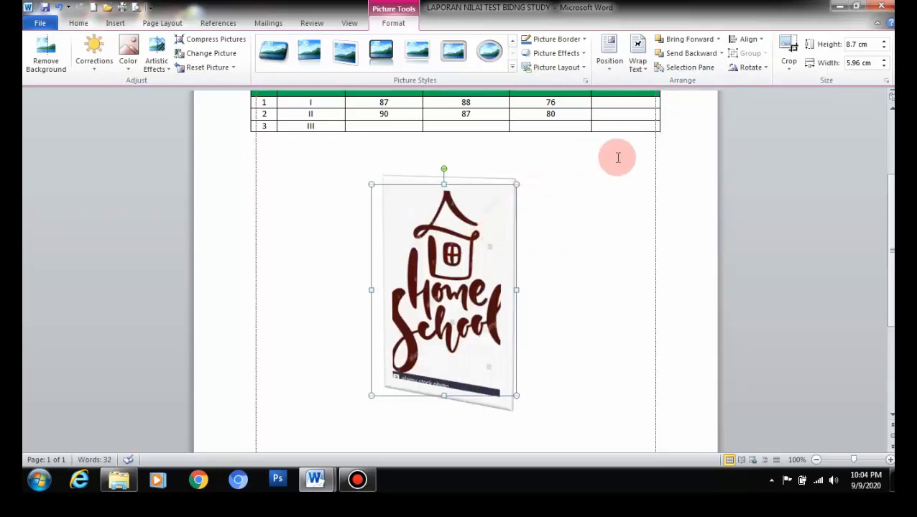
# Step: Give the Home School logo a Red picture border and move it further left below the table
pyautogui.click(561, 259)
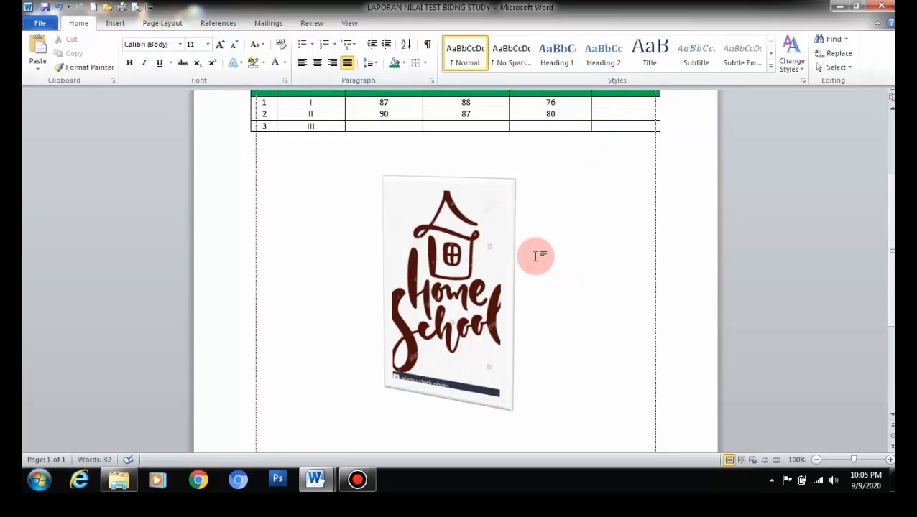
pyautogui.click(501, 253)
pyautogui.click(583, 40)
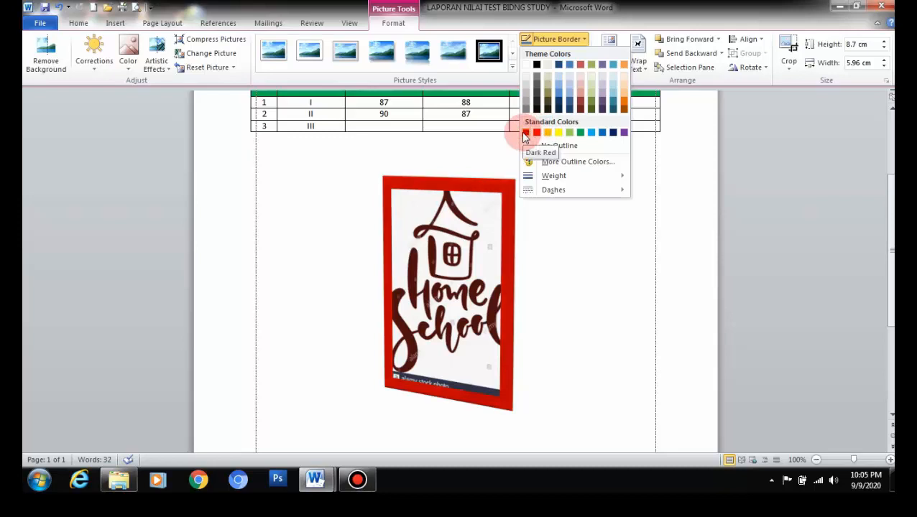
pyautogui.moveTo(552, 178)
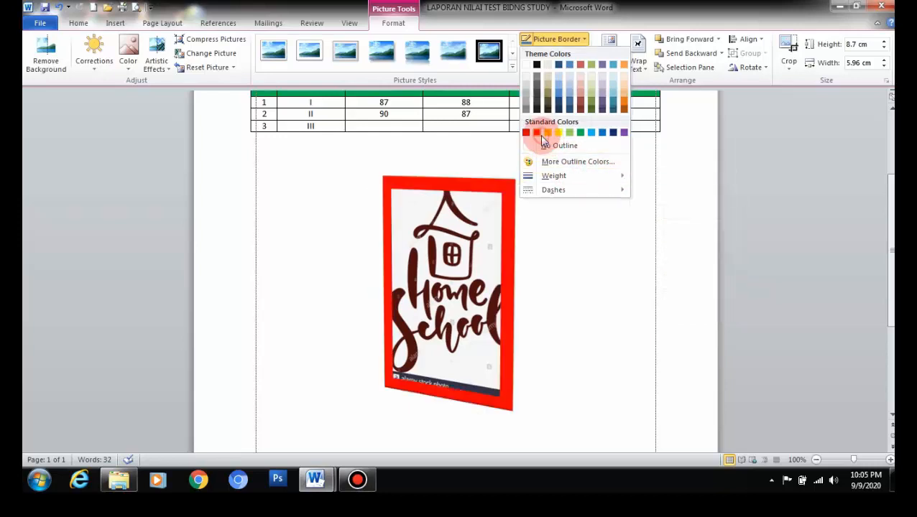
pyautogui.click(538, 135)
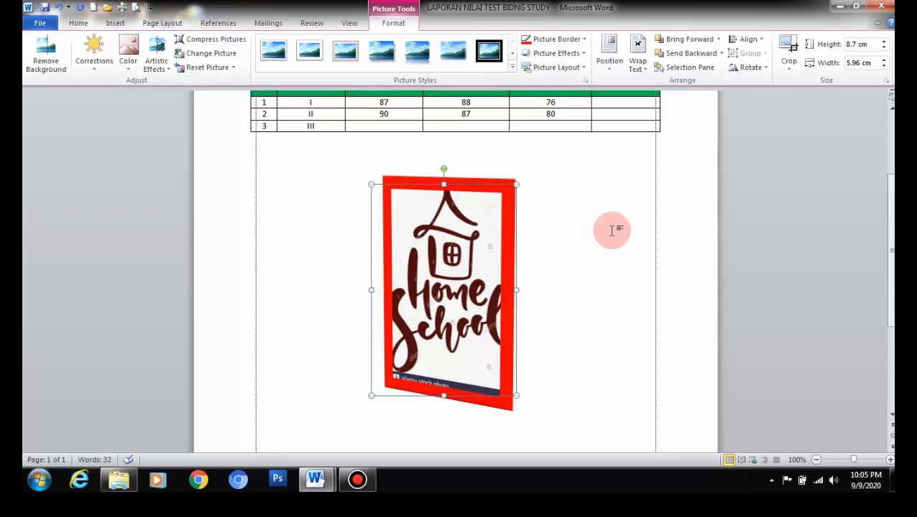
pyautogui.moveTo(489, 236); pyautogui.dragTo(457, 246)
pyautogui.scroll(3, 454, 237)
# Step: Shrink the red-framed Home School logo to 2.82 × 1.93 cm
pyautogui.click(522, 209)
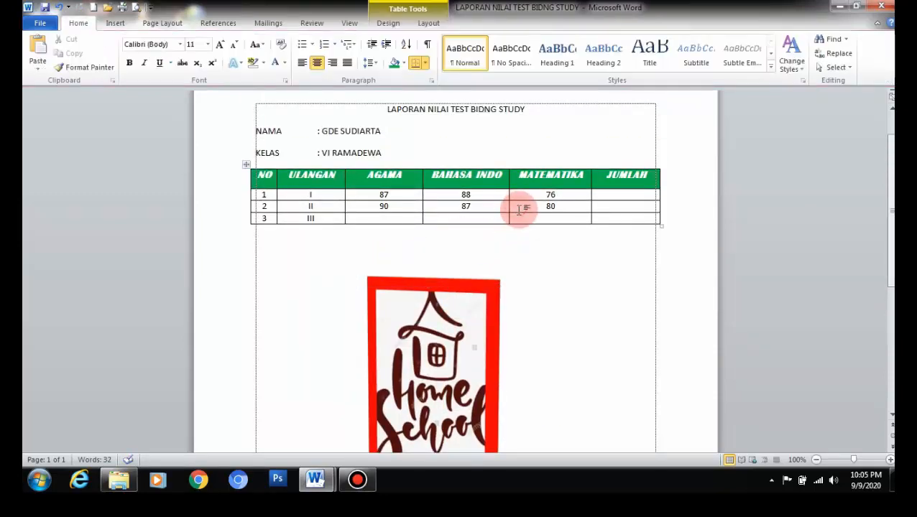
pyautogui.click(472, 276)
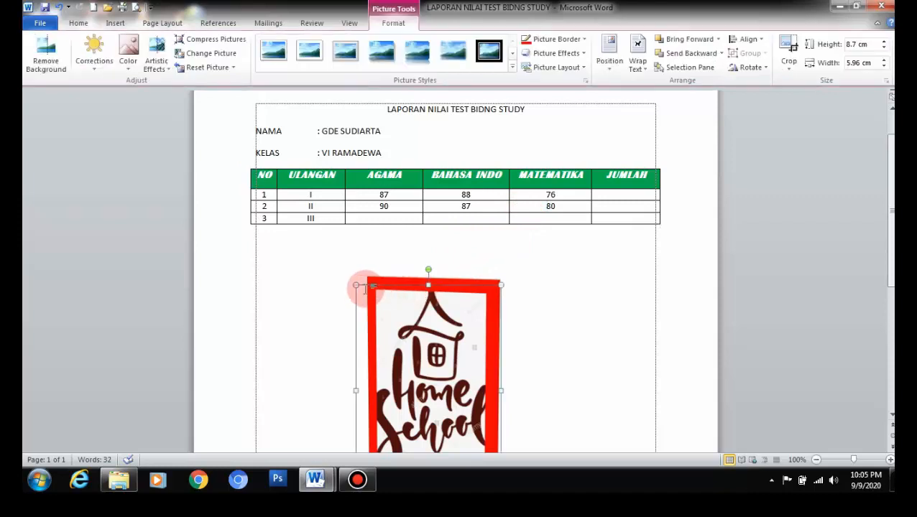
pyautogui.moveTo(356, 285); pyautogui.dragTo(618, 113)
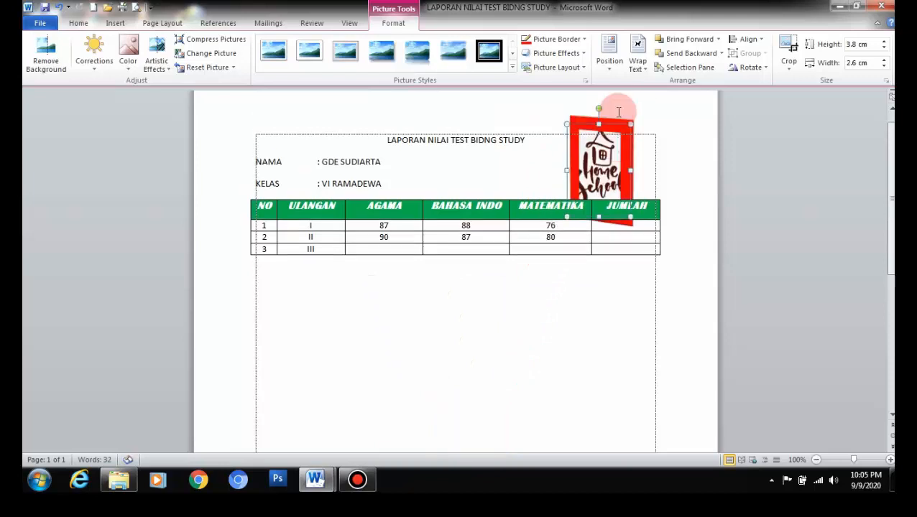
pyautogui.moveTo(574, 151); pyautogui.dragTo(609, 177)
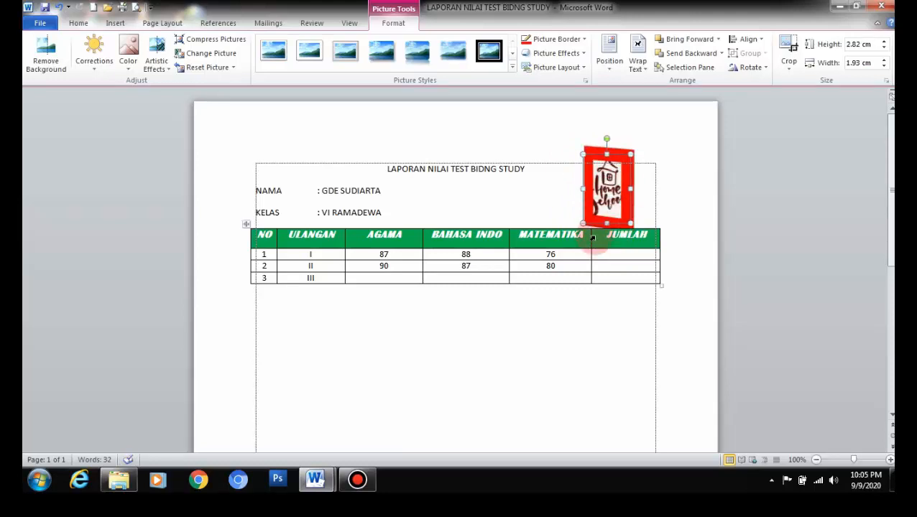
# Step: Move the small logo just below the table's left end
pyautogui.click(573, 291)
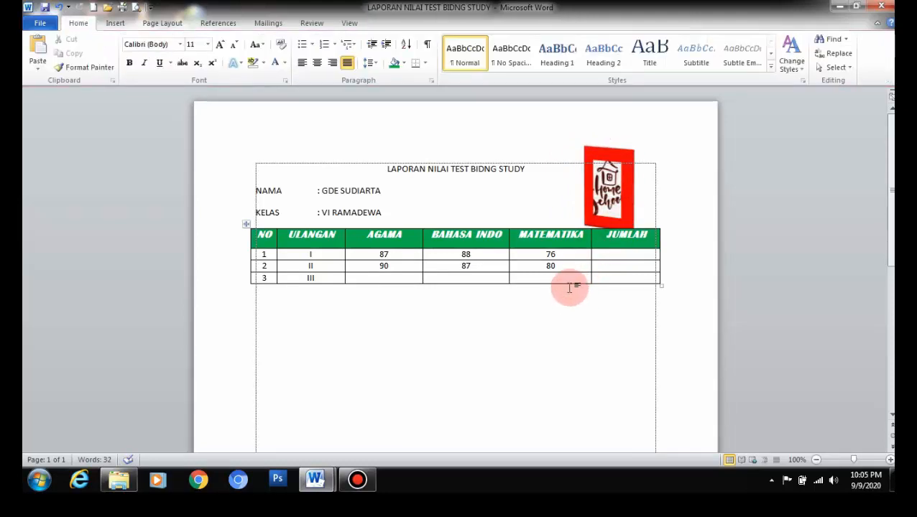
pyautogui.moveTo(603, 199); pyautogui.dragTo(276, 352)
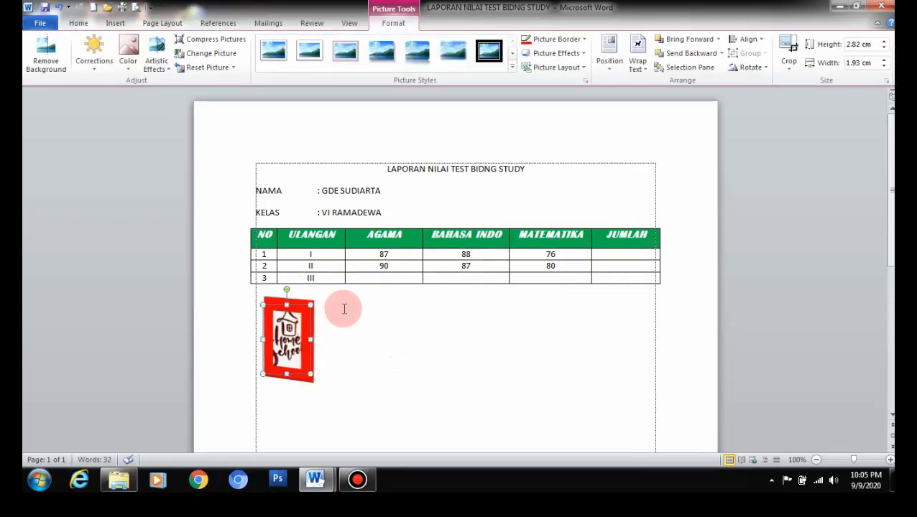
pyautogui.scroll(-1, 407, 283)
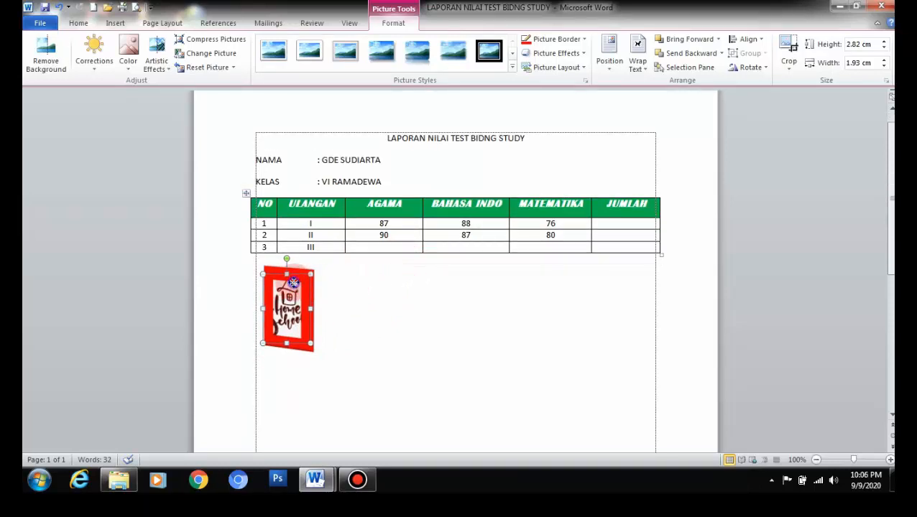
# Step: Copy and paste the small logo, placing the duplicate to the right of the first
pyautogui.rightClick(293, 282)
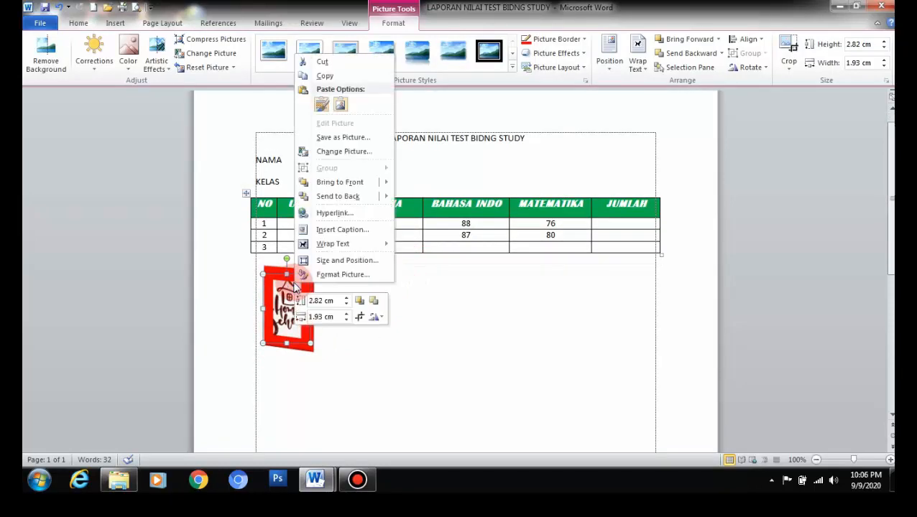
pyautogui.click(326, 79)
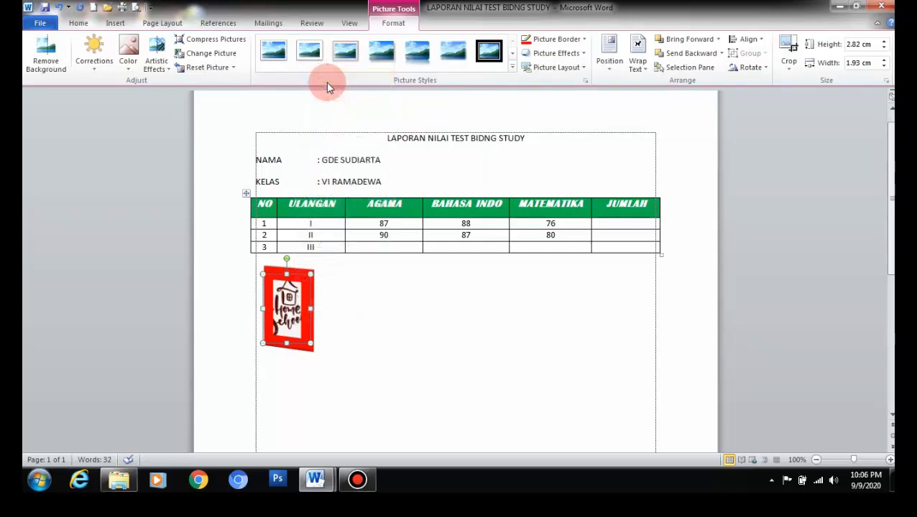
pyautogui.rightClick(305, 314)
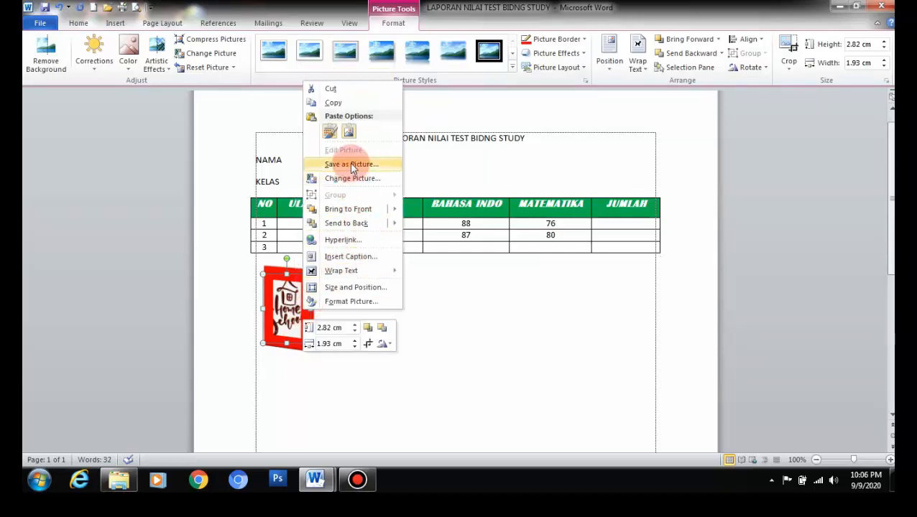
pyautogui.click(330, 133)
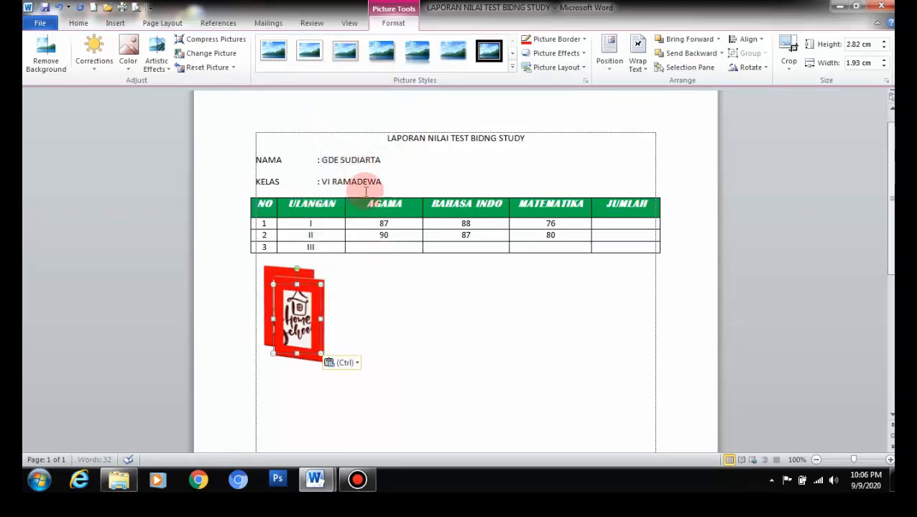
pyautogui.moveTo(307, 301); pyautogui.dragTo(447, 292)
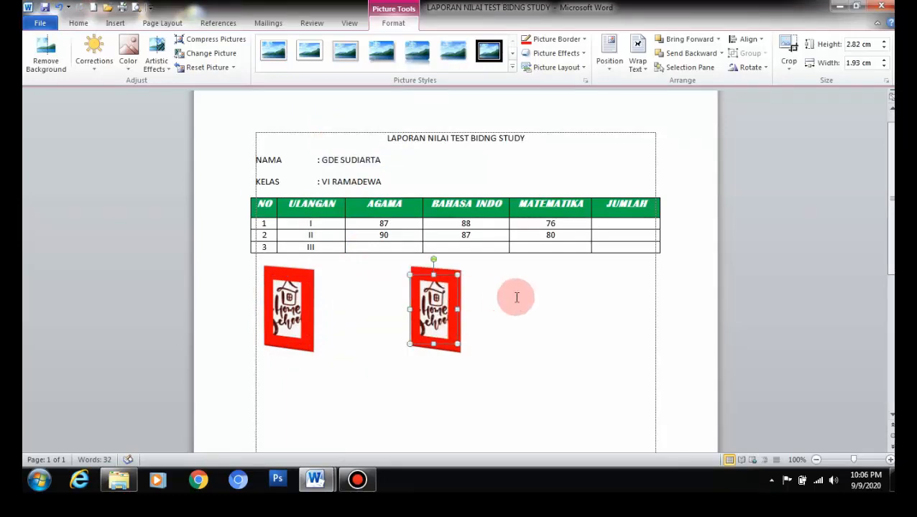
pyautogui.click(516, 297)
# Step: Bring up the Insert ribbon commands and scroll down the page
pyautogui.scroll(-3, 516, 296)
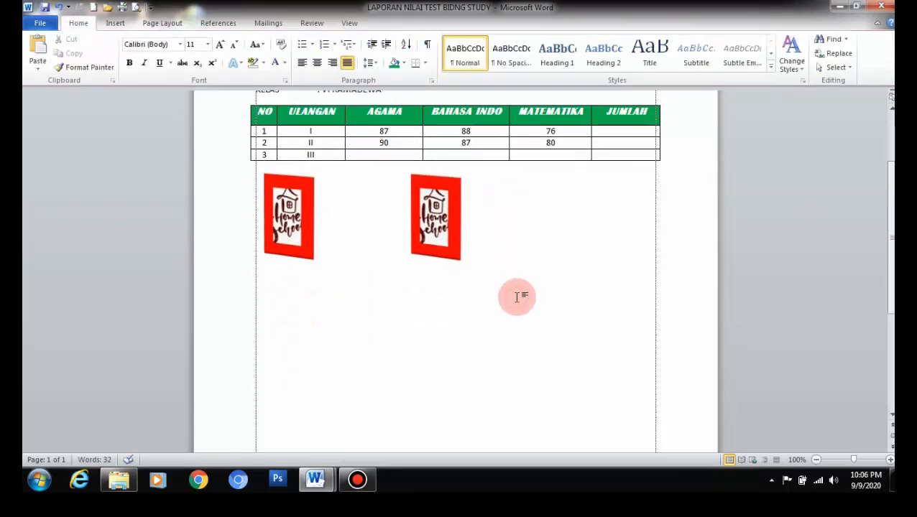
pyautogui.scroll(4, 517, 296)
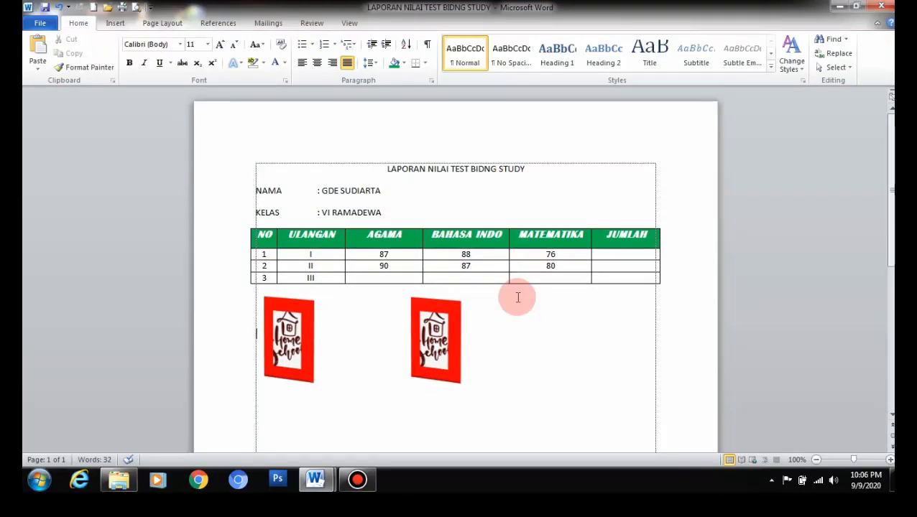
pyautogui.click(117, 26)
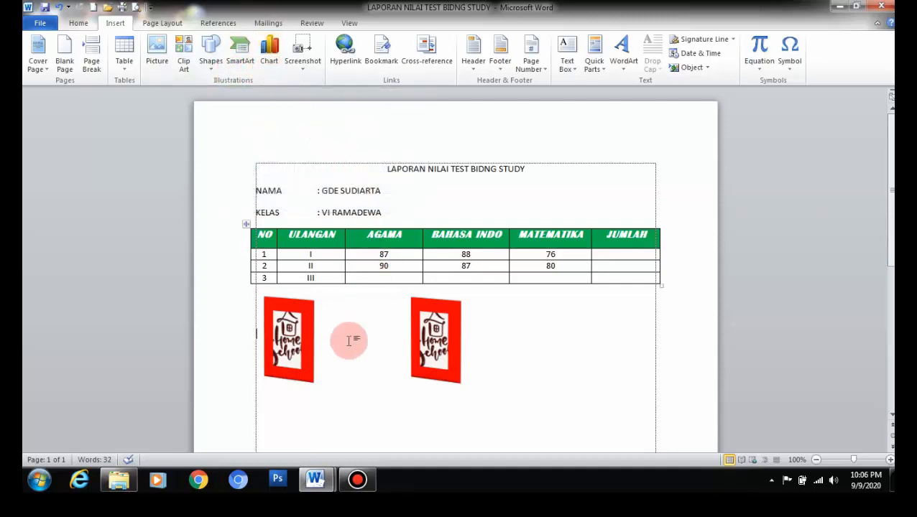
pyautogui.scroll(-2, 356, 431)
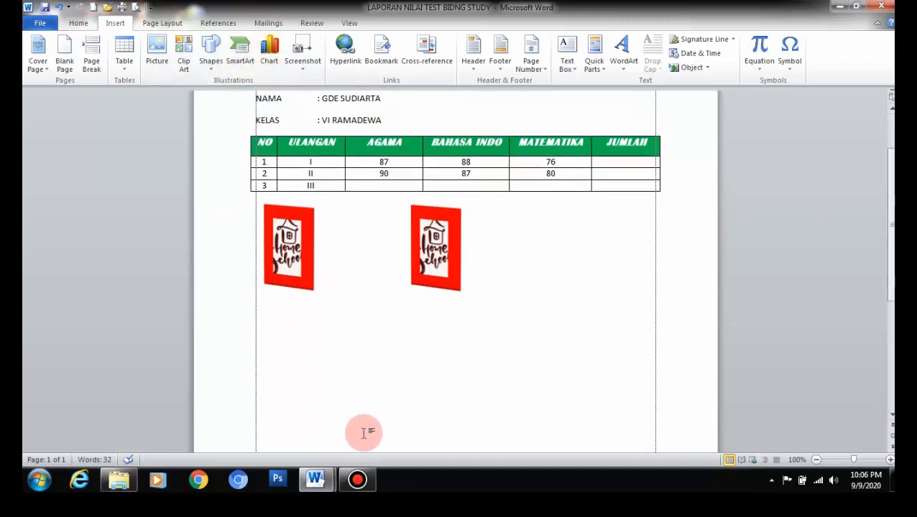
pyautogui.moveTo(356, 469)
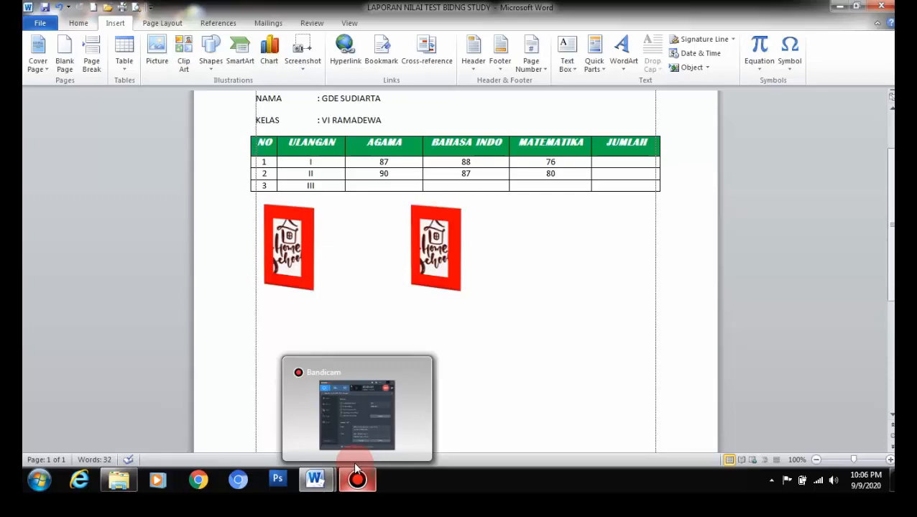